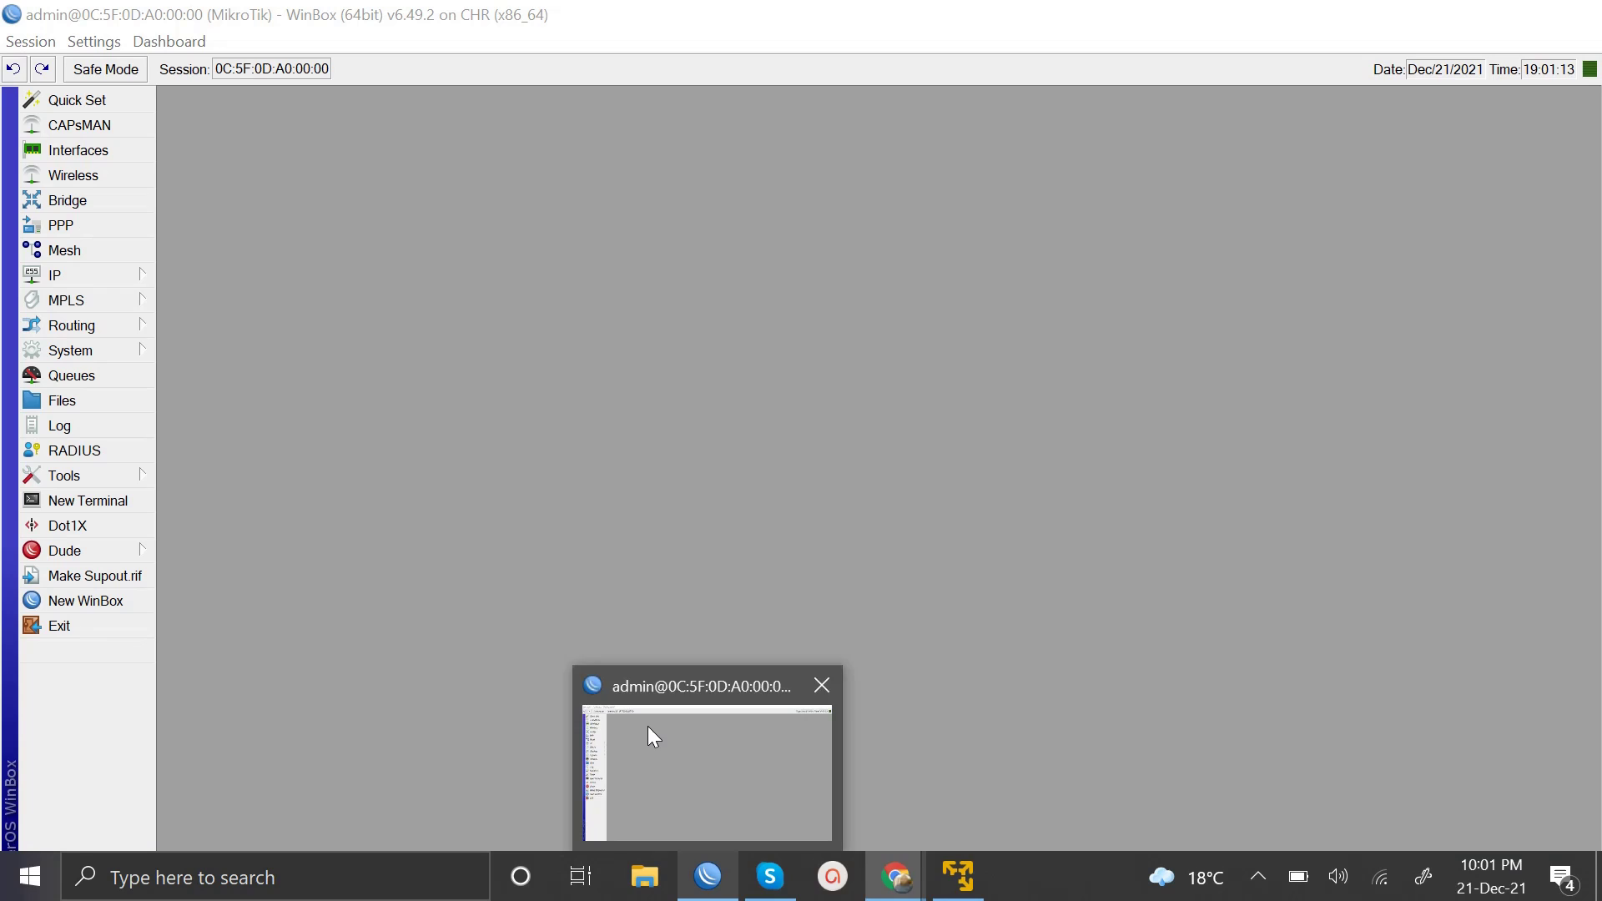
# - Open the Queue Types list and compare pcq-download-default with pcq-upload-default
pyautogui.click(647, 726)
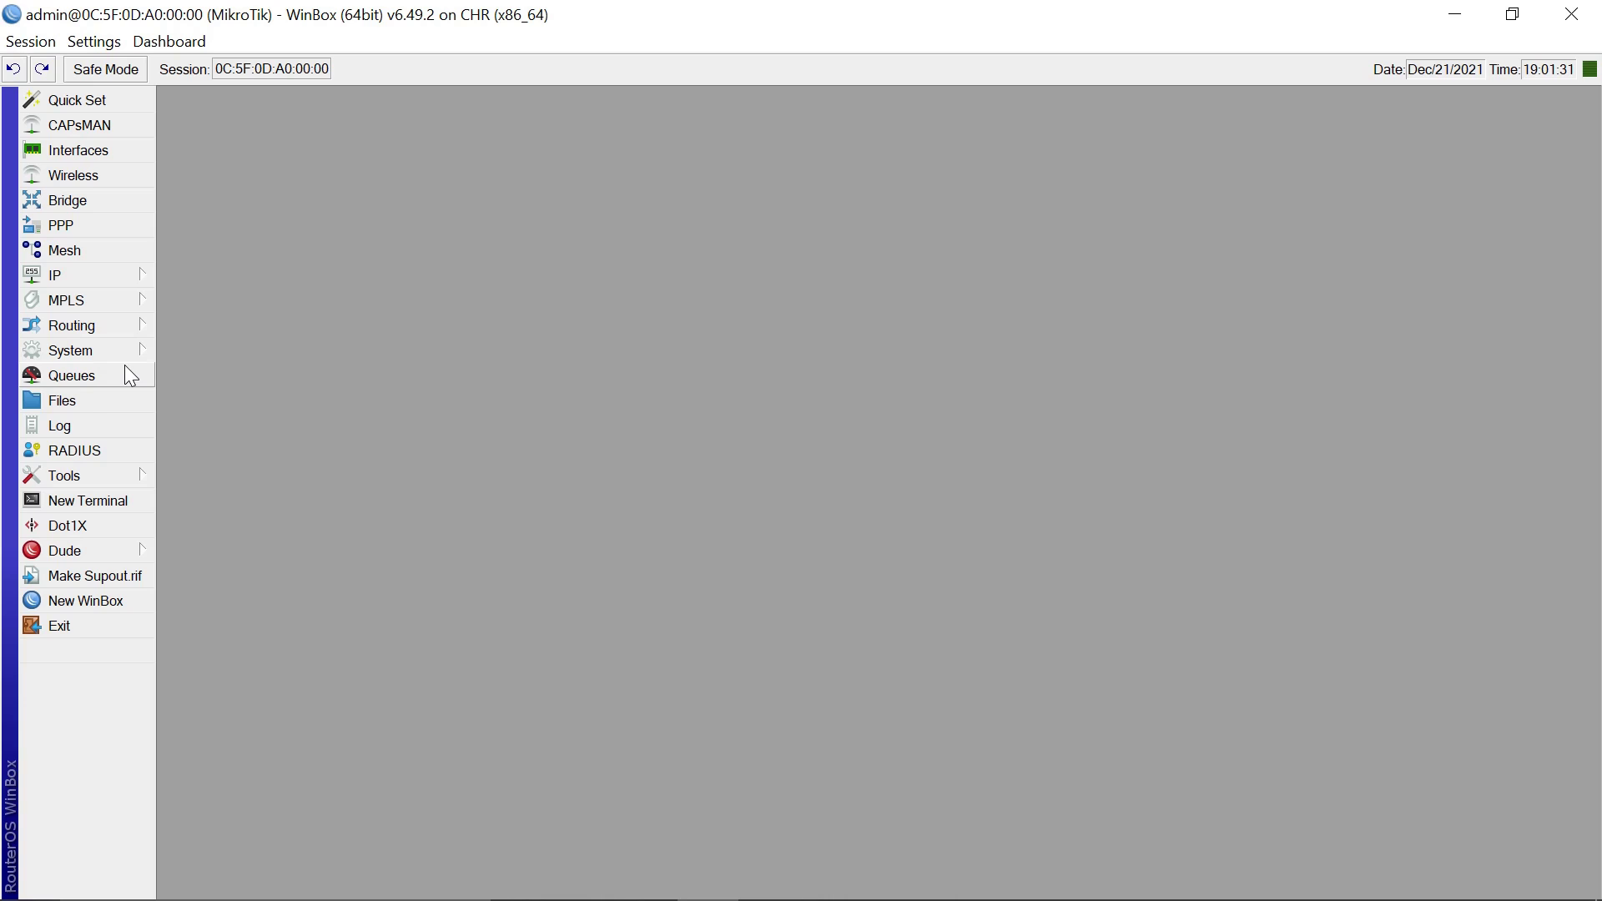
pyautogui.click(96, 386)
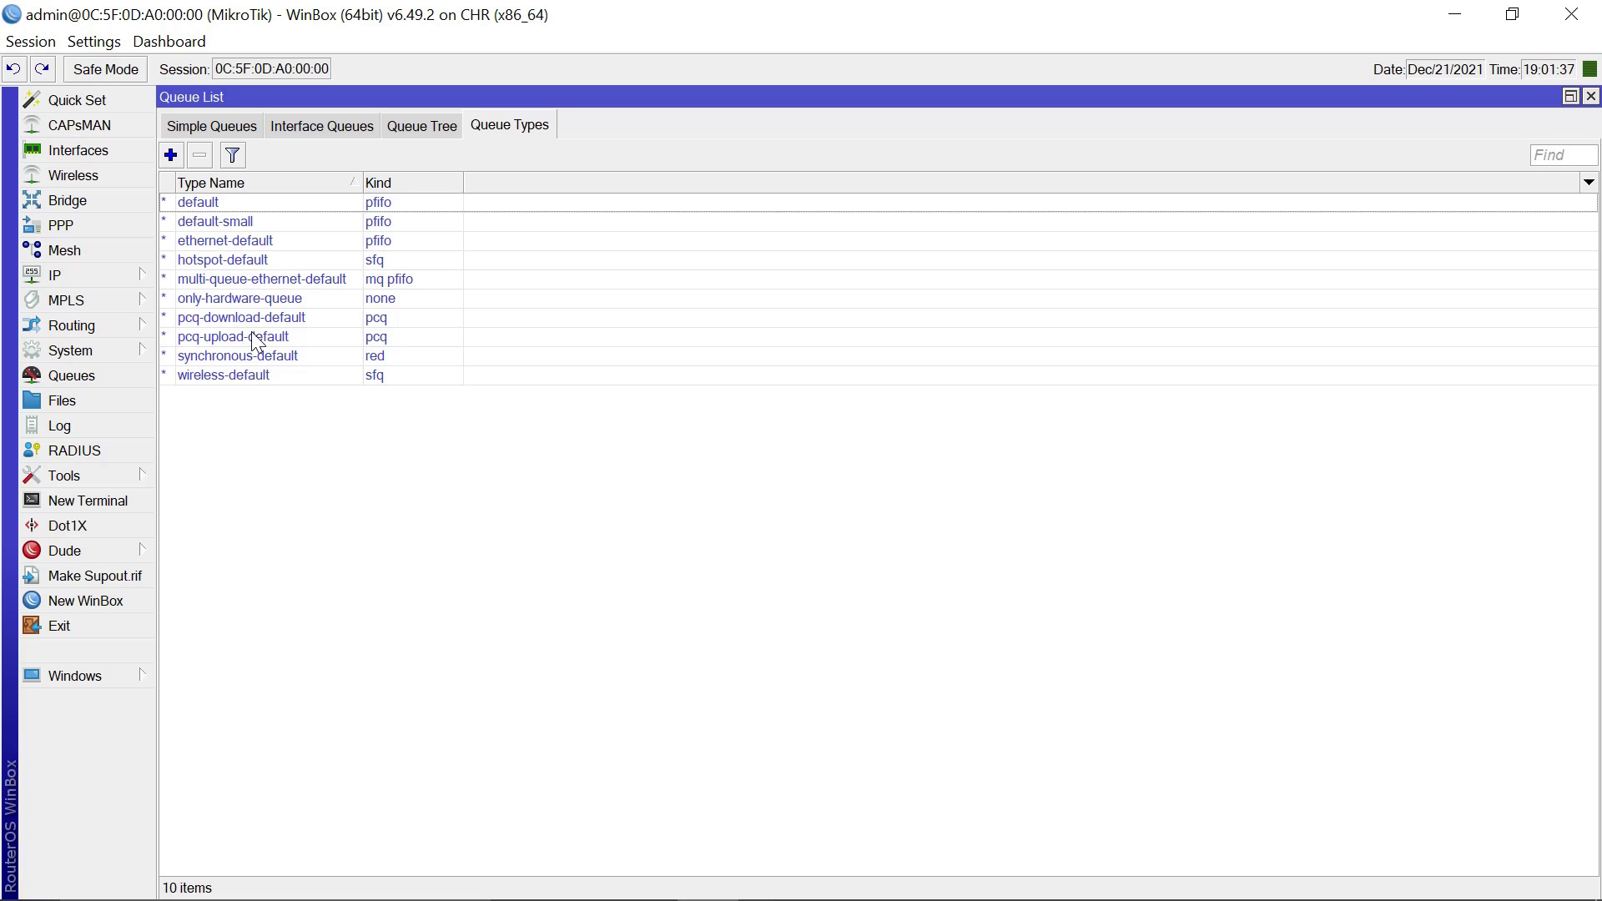
pyautogui.click(247, 323)
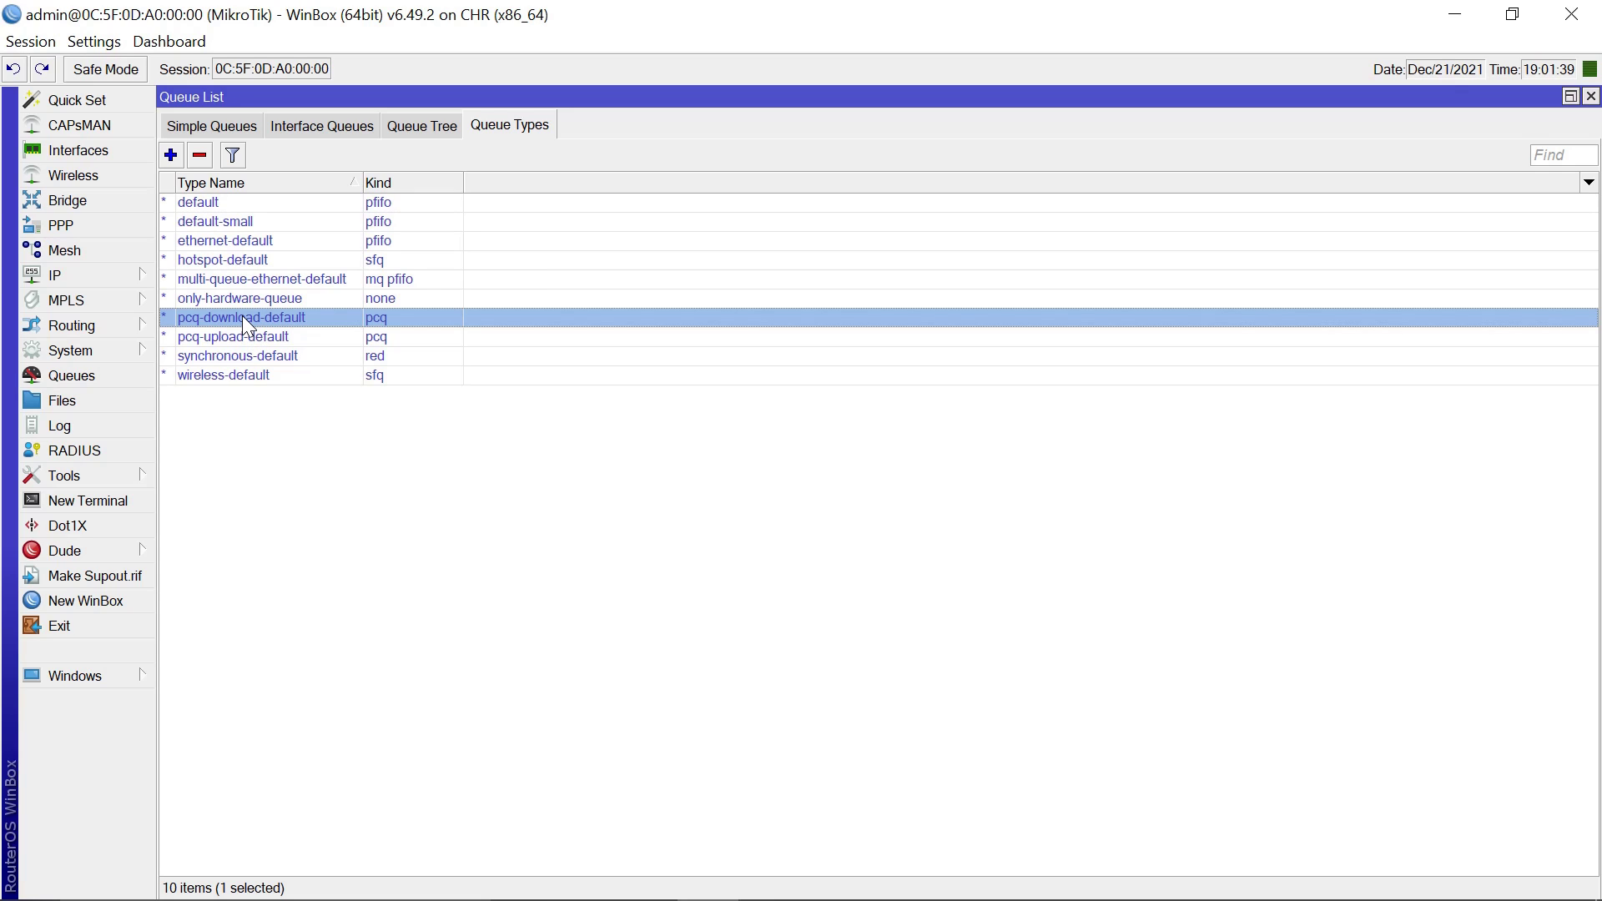
pyautogui.press('Down')
pyautogui.press('Up')
pyautogui.press('Down')
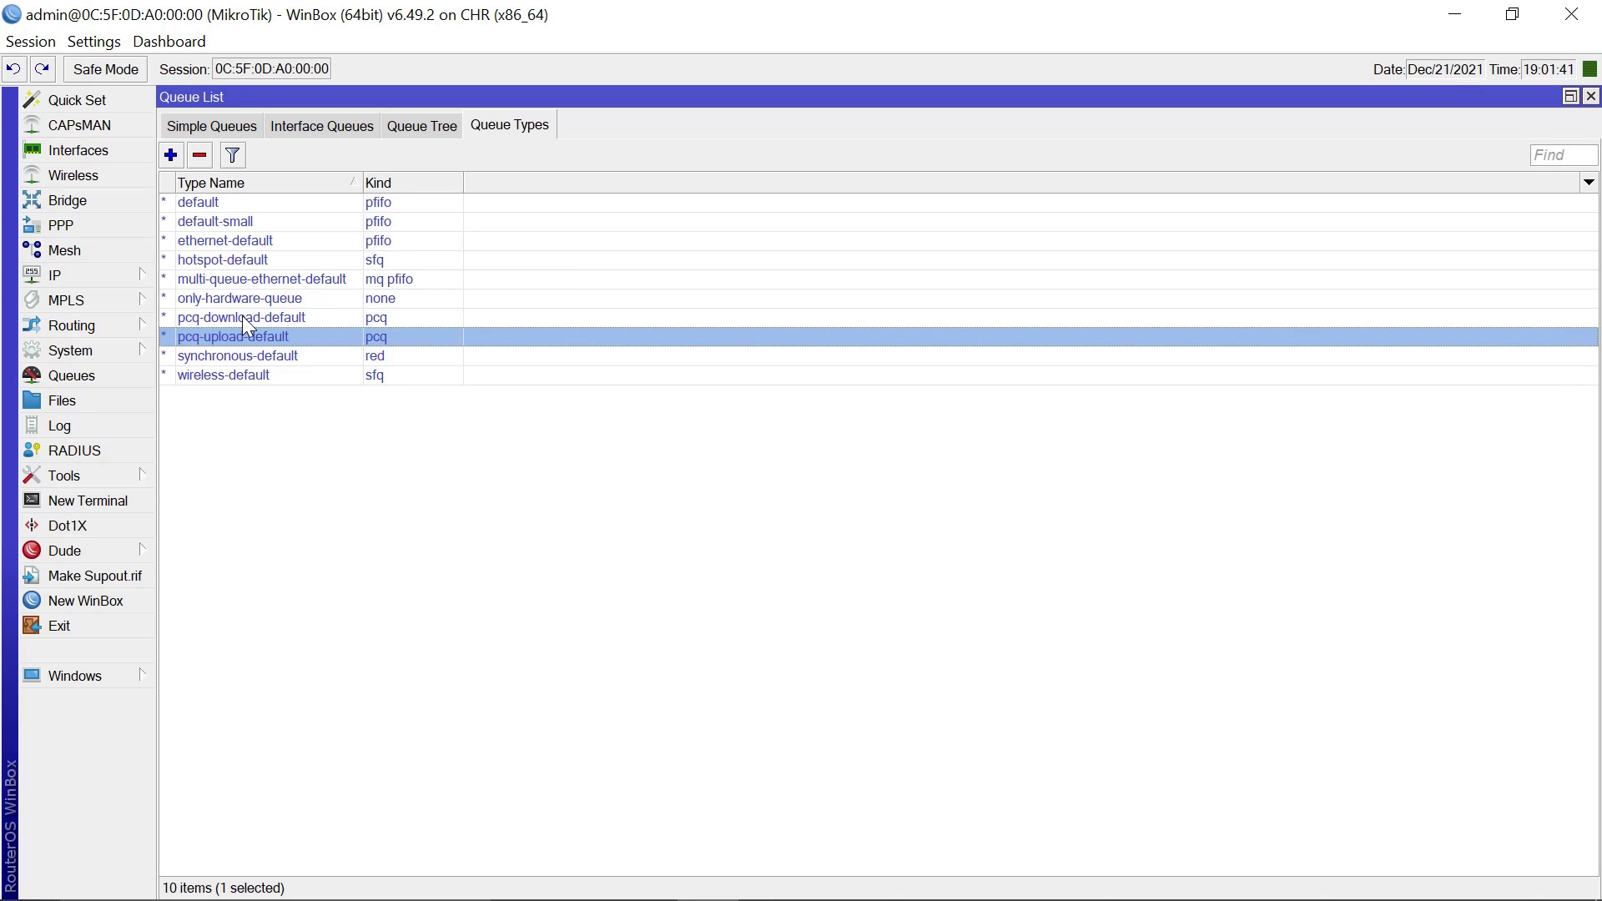
pyautogui.press('Up')
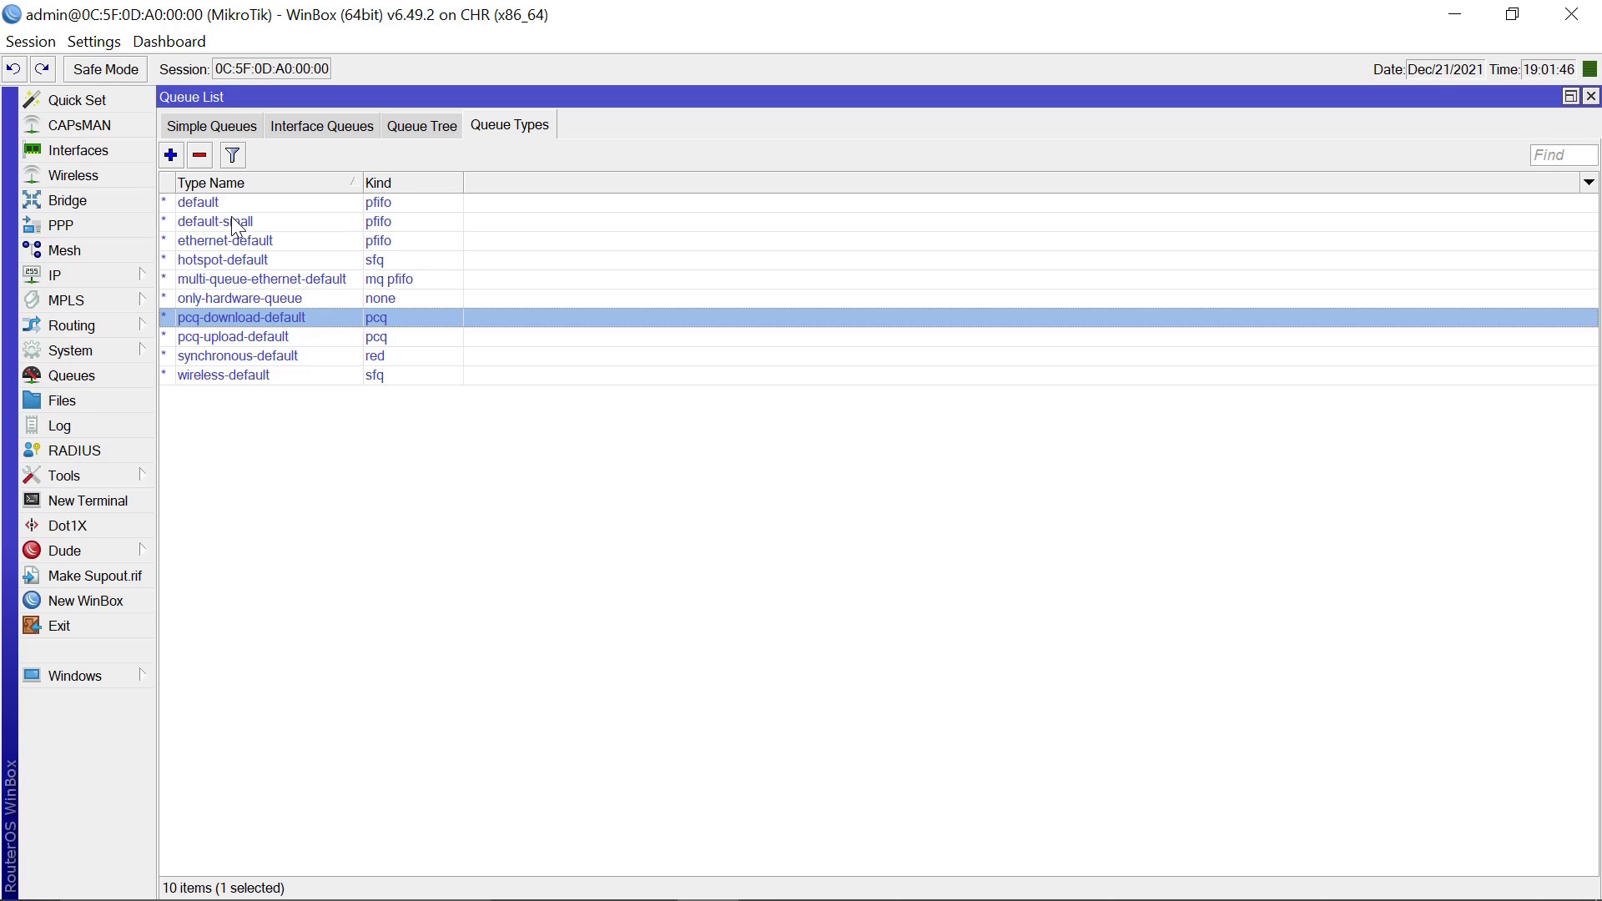
# - Create queue type 'PCQ Download policy': kind pcq, rate 50M, classified by Dst. Address
pyautogui.click(172, 157)
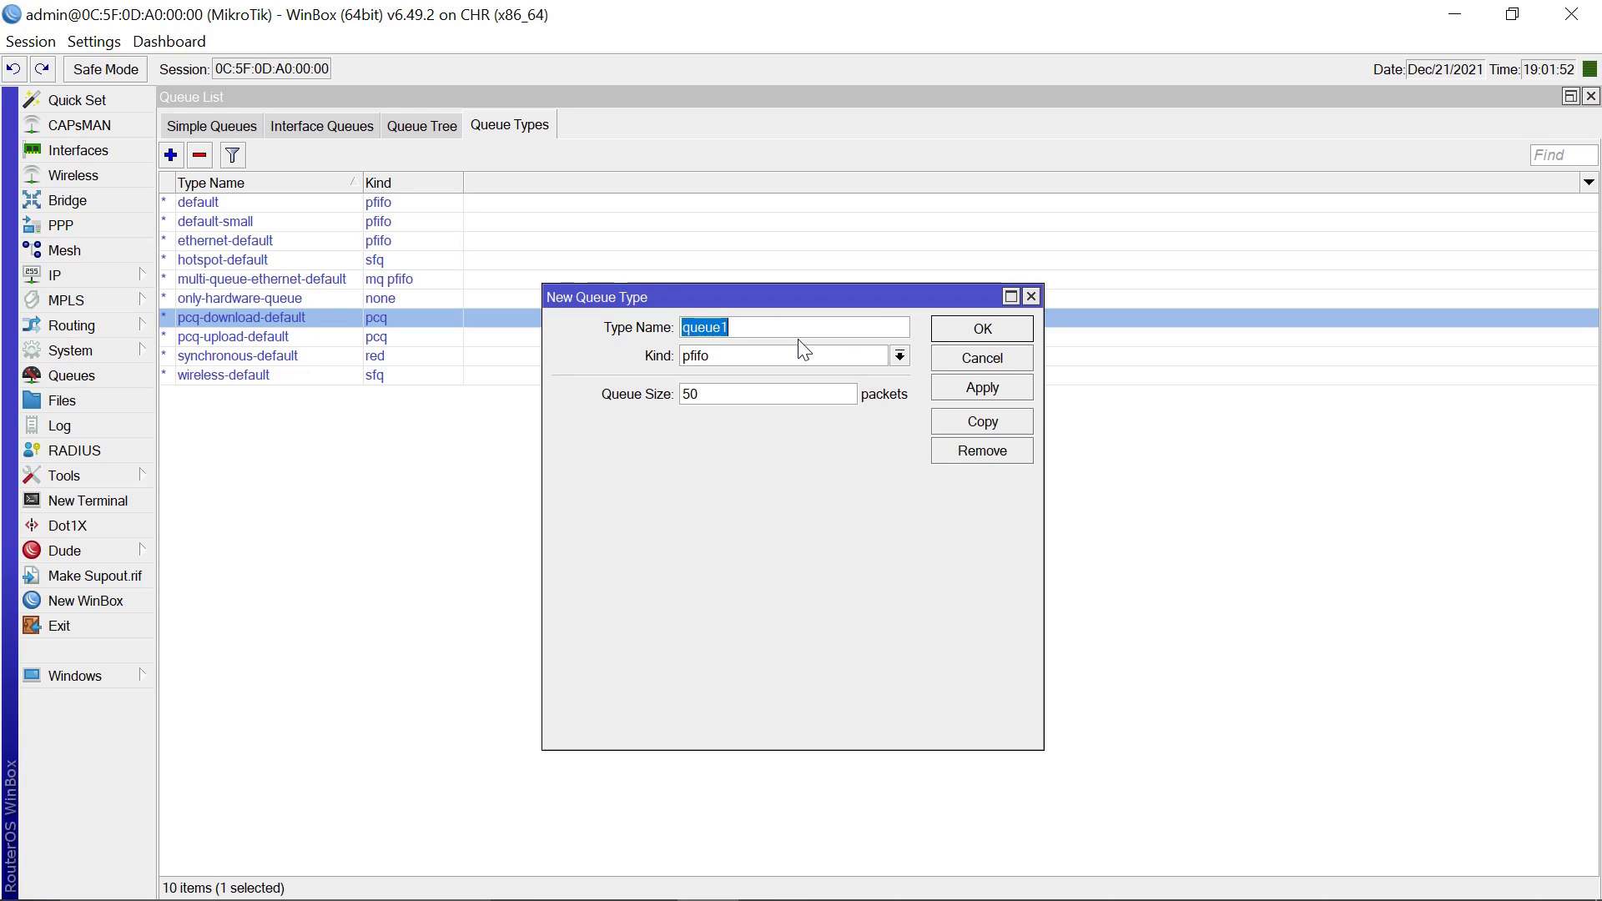
pyautogui.write('P')
pyautogui.write('CQ')
pyautogui.write(' Down')
pyautogui.write('load ')
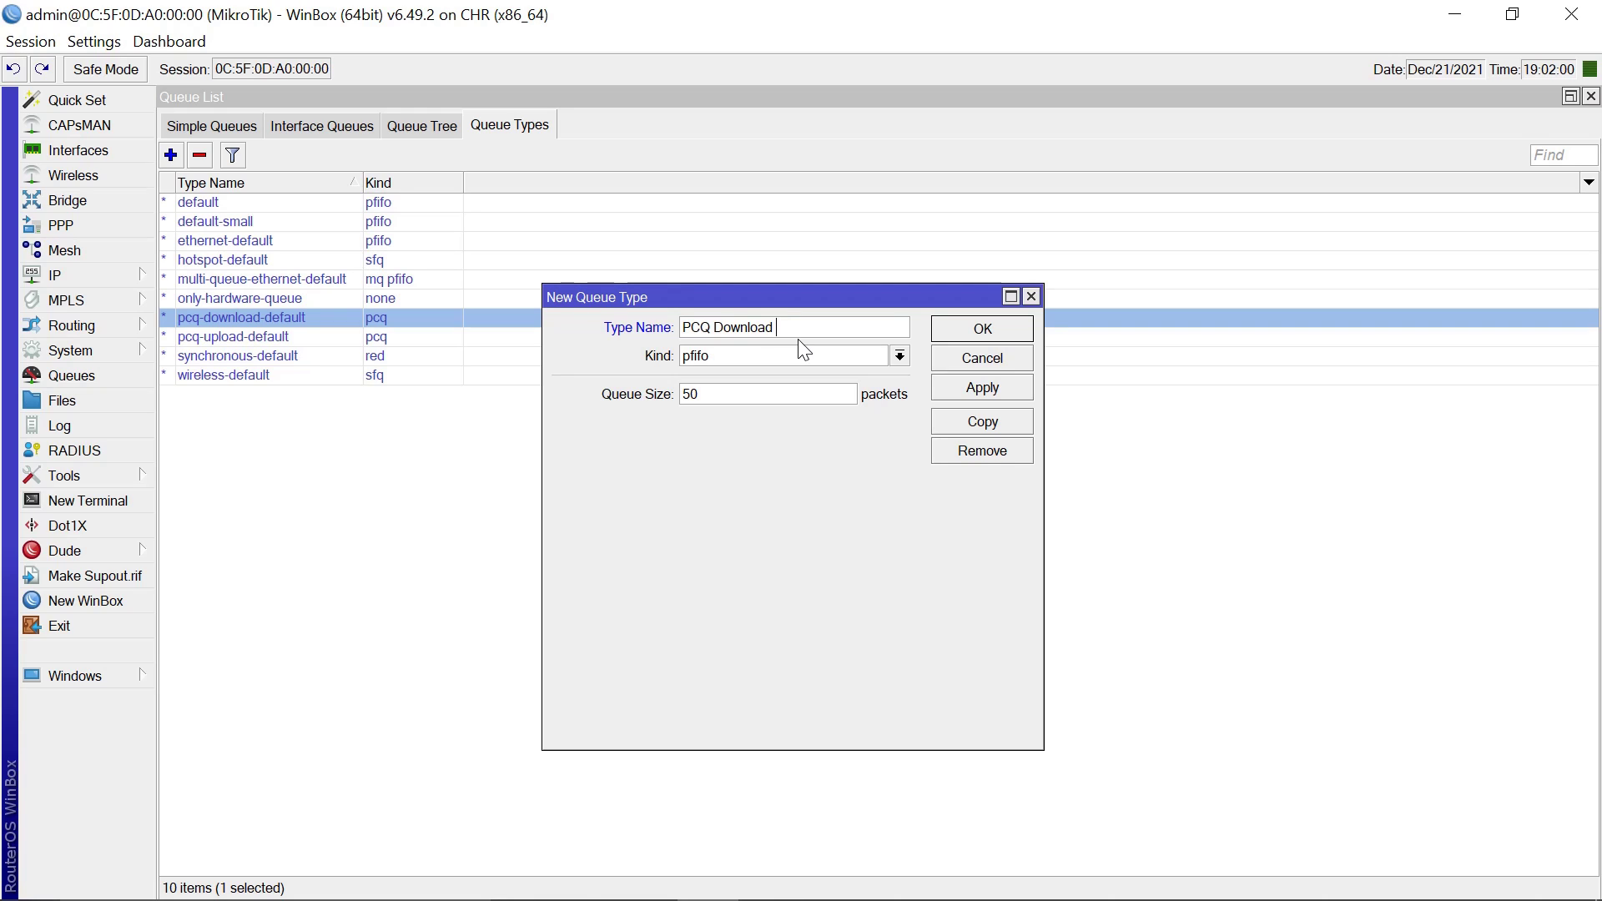
pyautogui.write('pol')
pyautogui.write('icy')
pyautogui.click(900, 356)
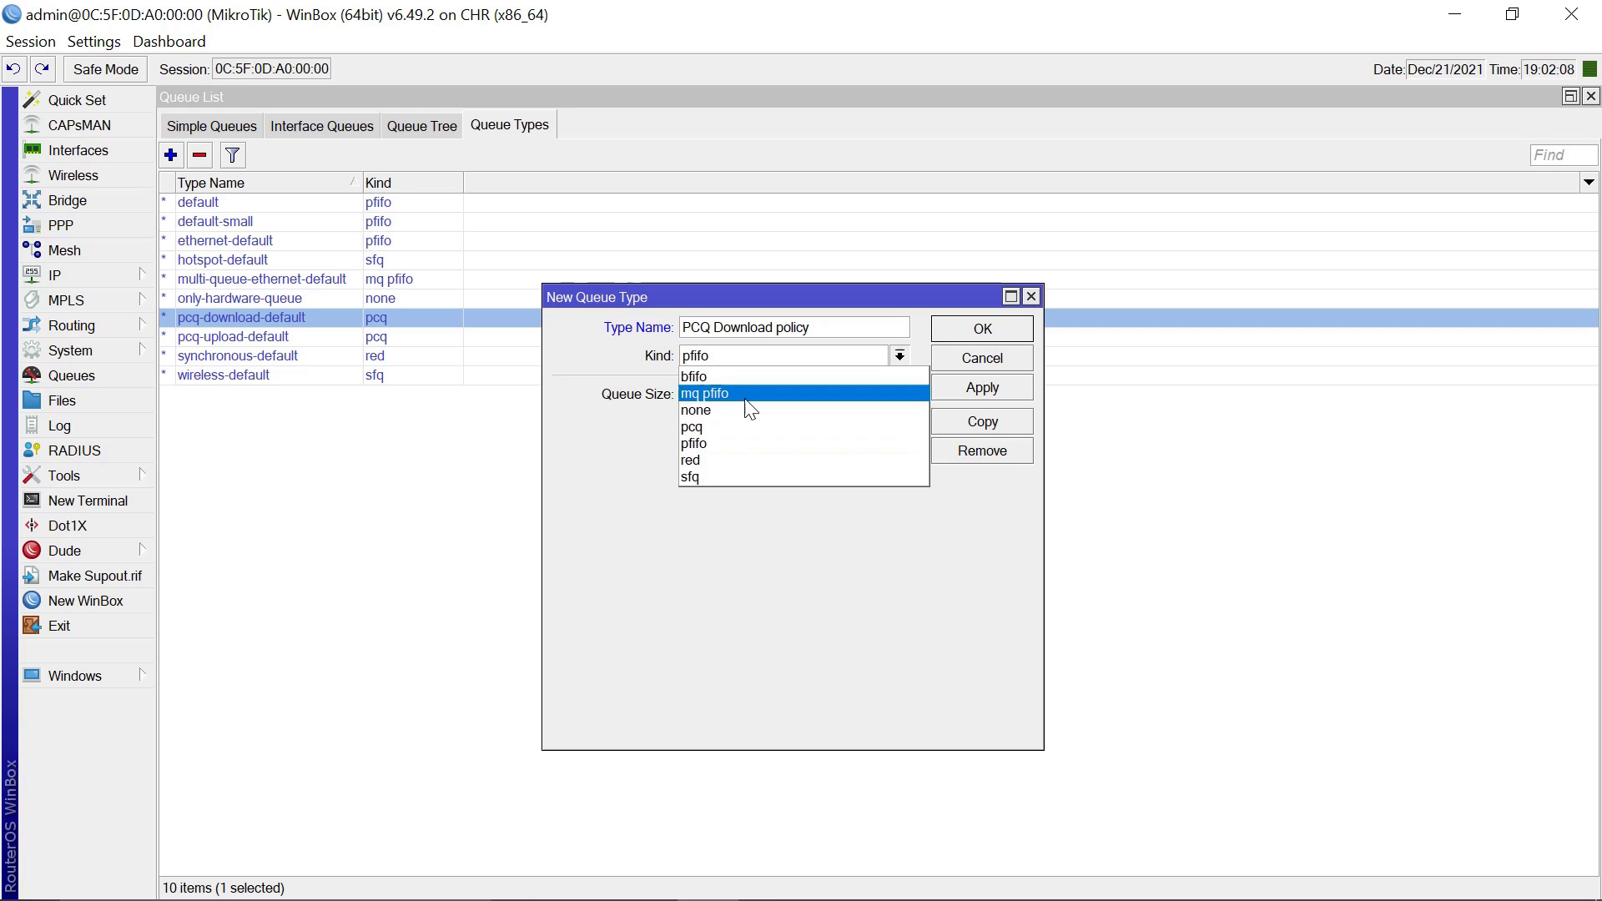
pyautogui.click(707, 427)
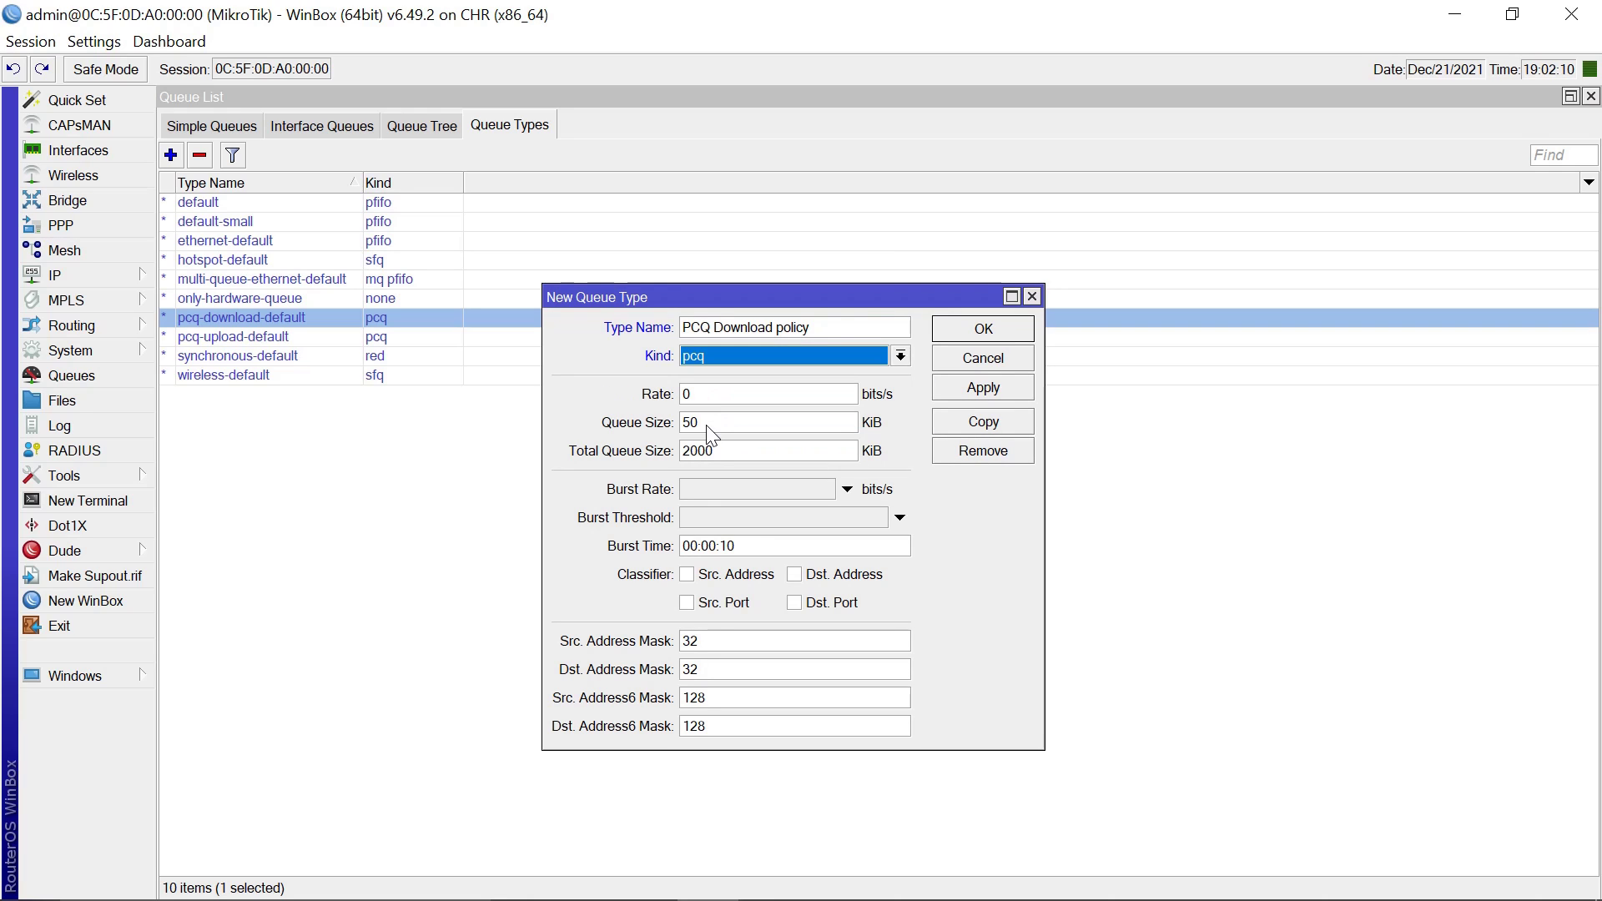
pyautogui.click(706, 395)
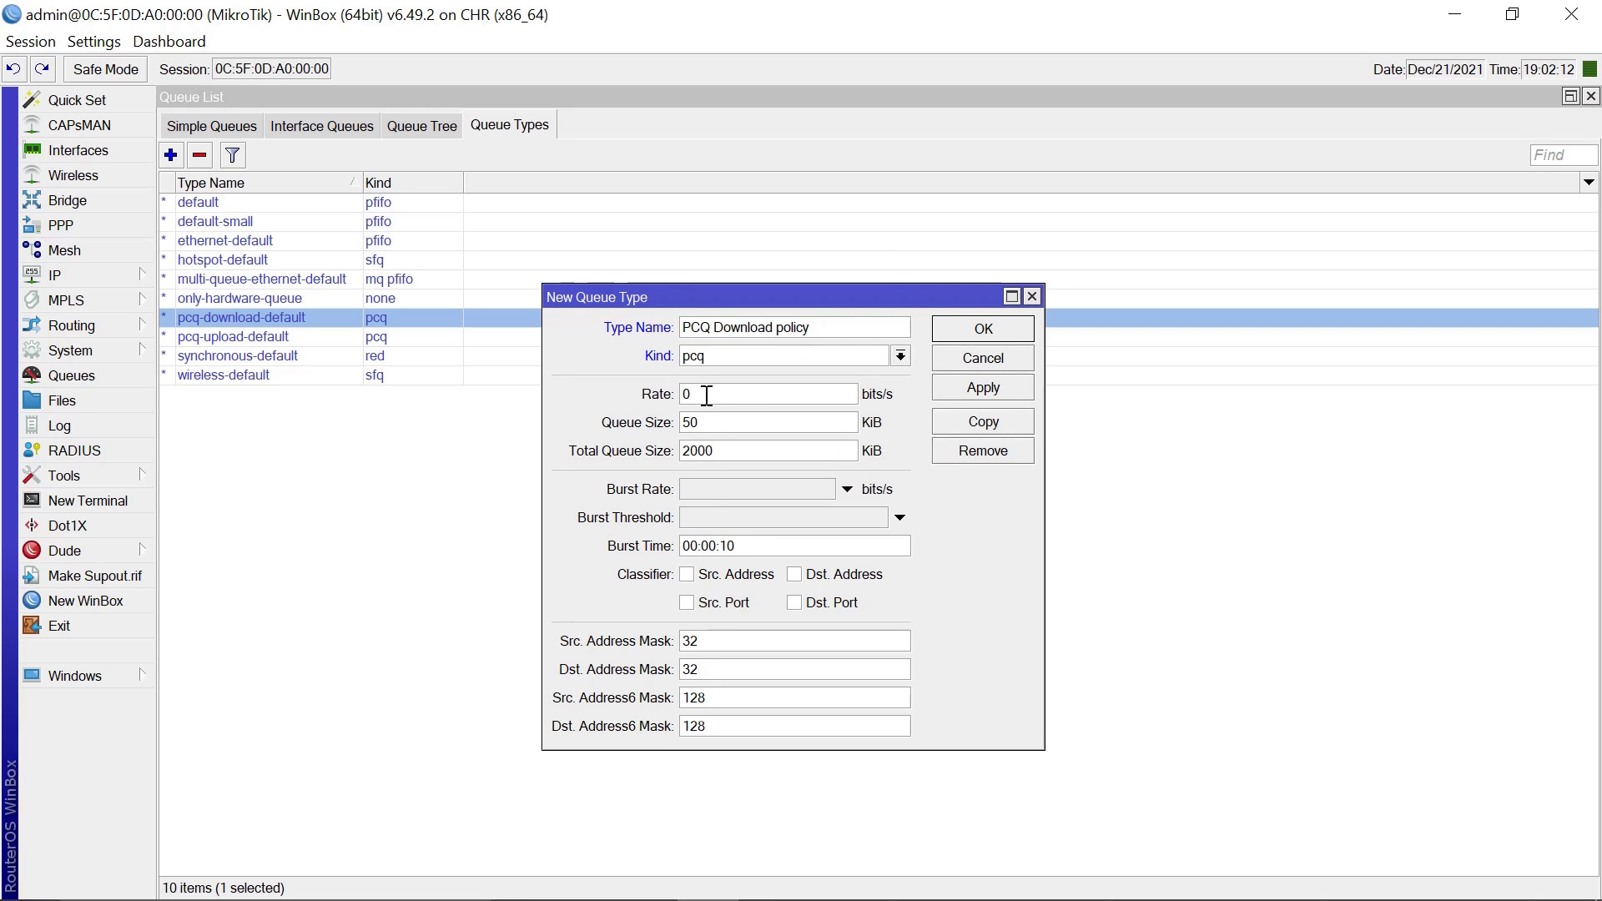
pyautogui.press('BackSpace')
pyautogui.write('5')
pyautogui.write('0M')
pyautogui.click(795, 576)
pyautogui.click(986, 388)
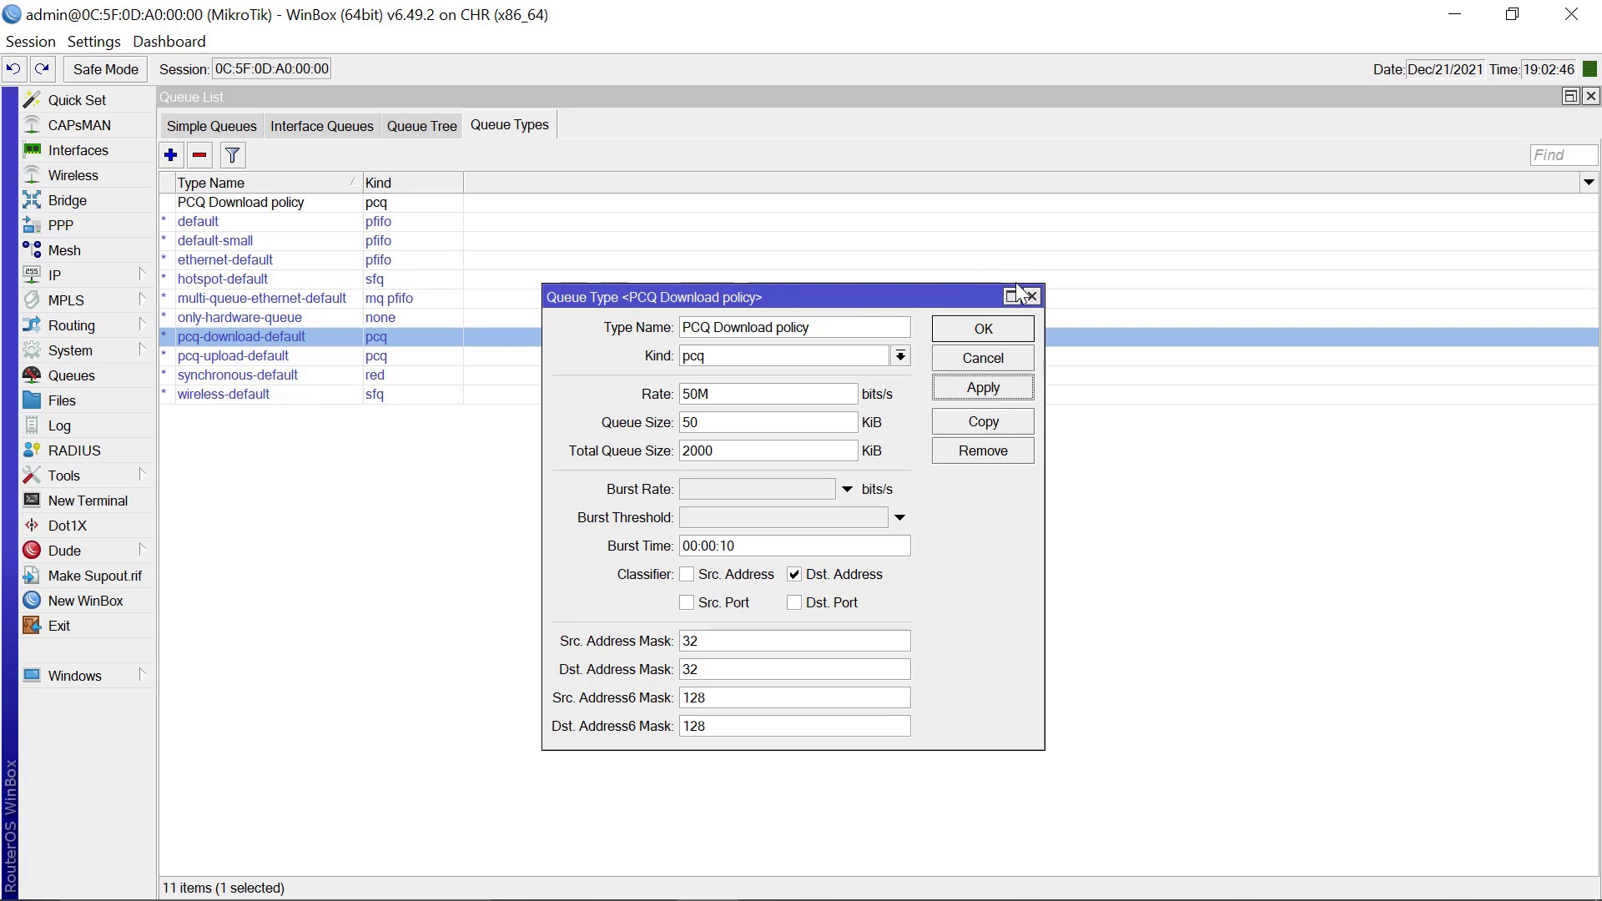
pyautogui.click(984, 331)
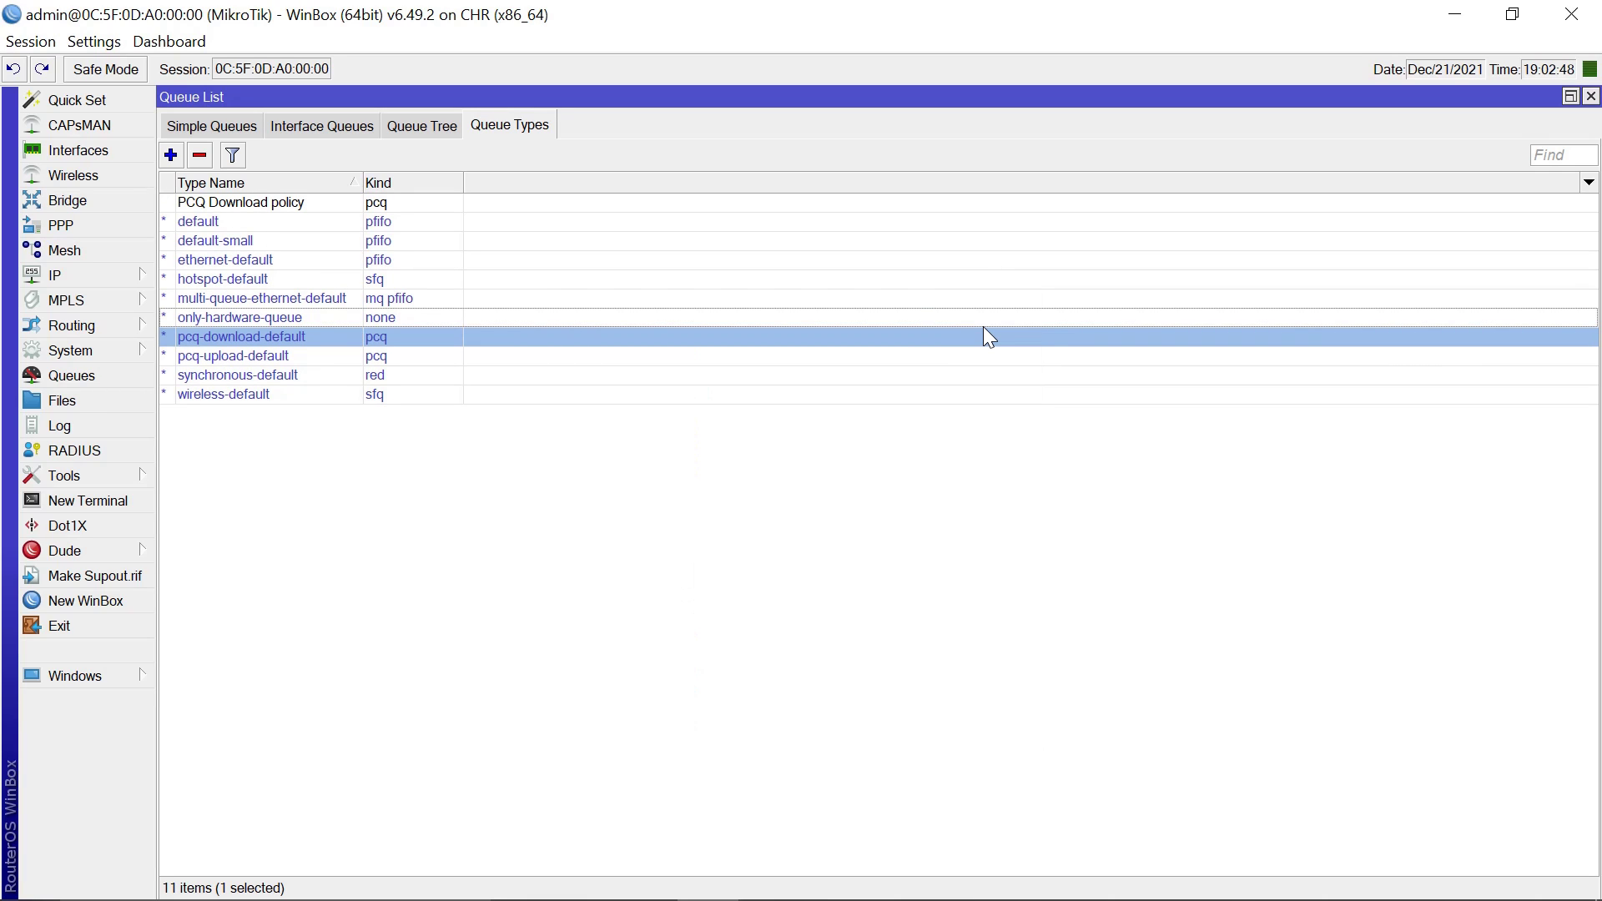
# - Create queue type 'PCQ Upload policy': kind pcq, rate 50M, classified by Src. Address
pyautogui.click(171, 157)
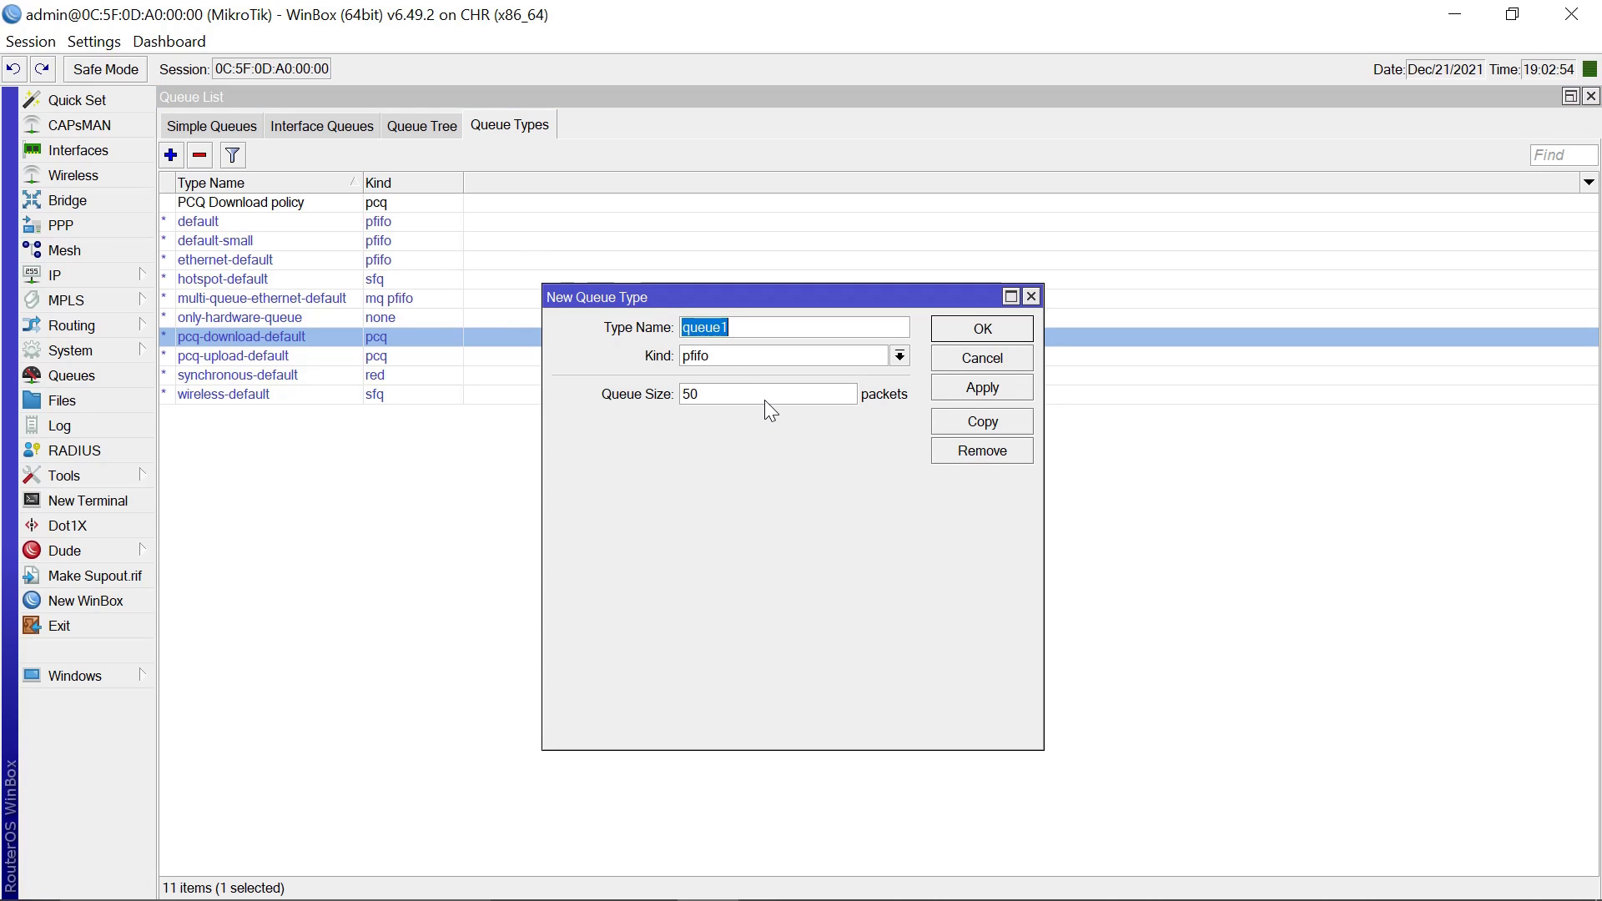
pyautogui.write('P')
pyautogui.write('CQ U')
pyautogui.write('pload ')
pyautogui.write('po')
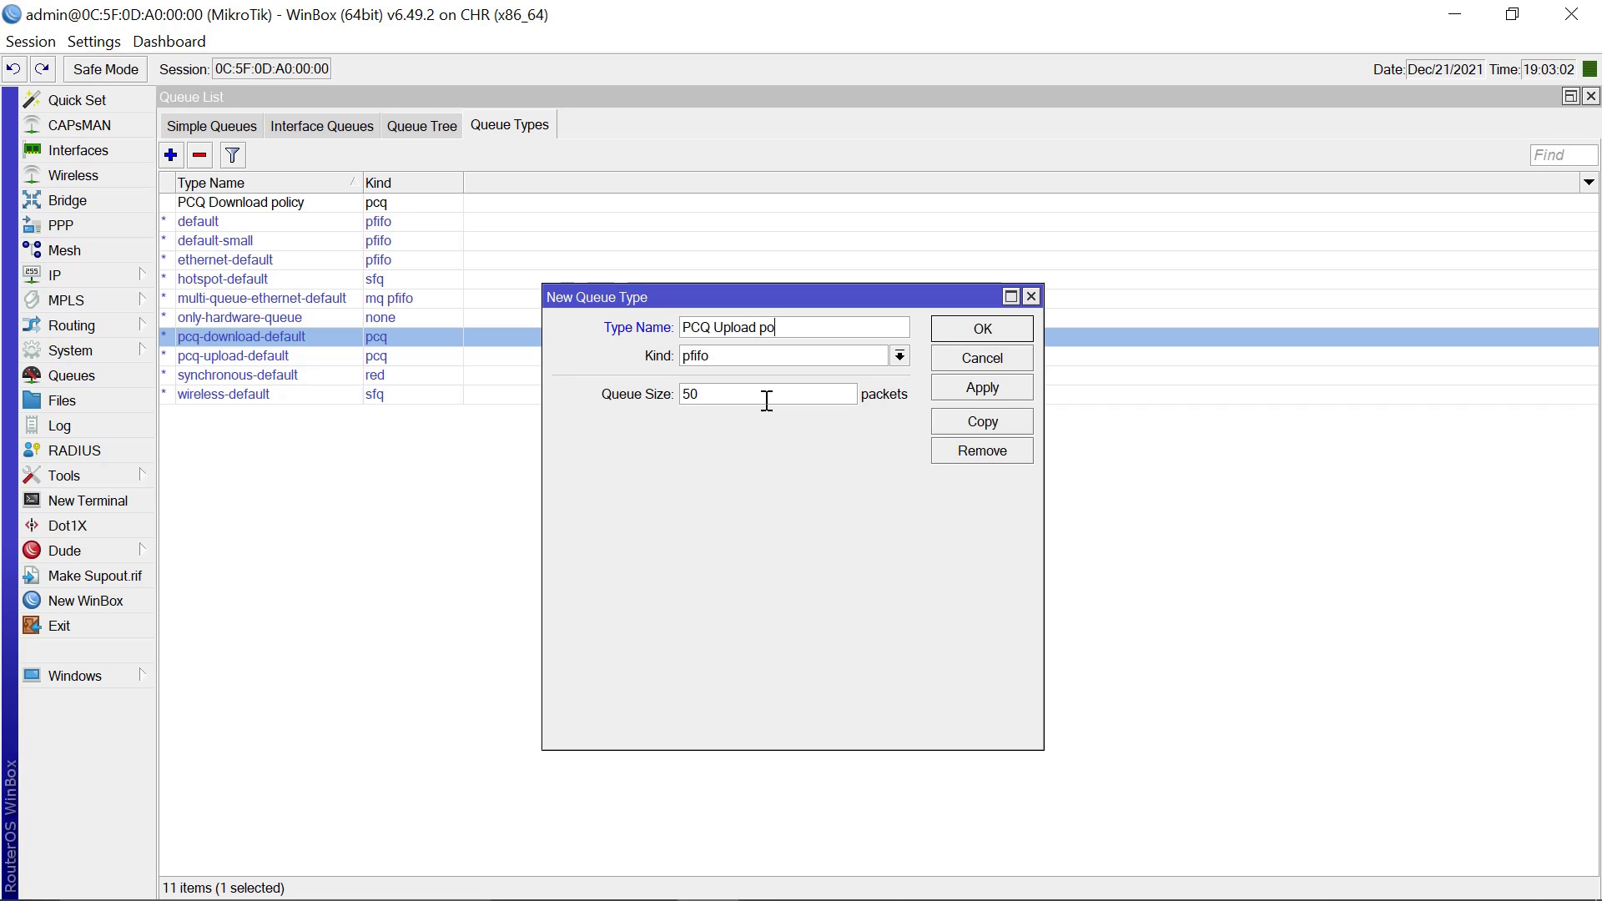
pyautogui.write('licy')
pyautogui.click(901, 358)
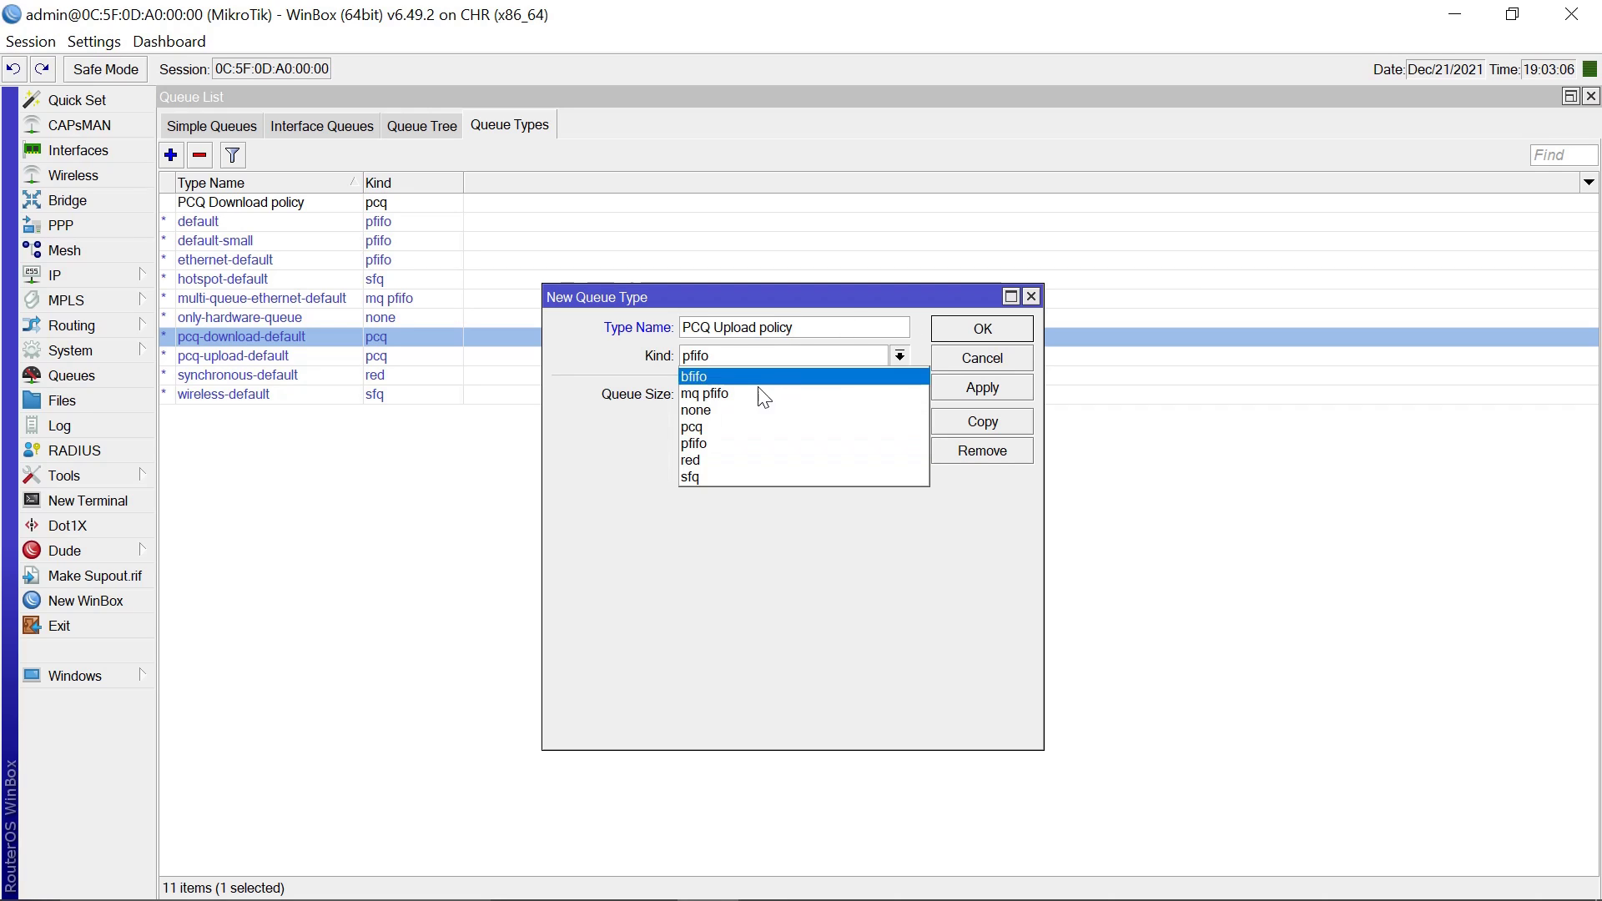
pyautogui.click(707, 428)
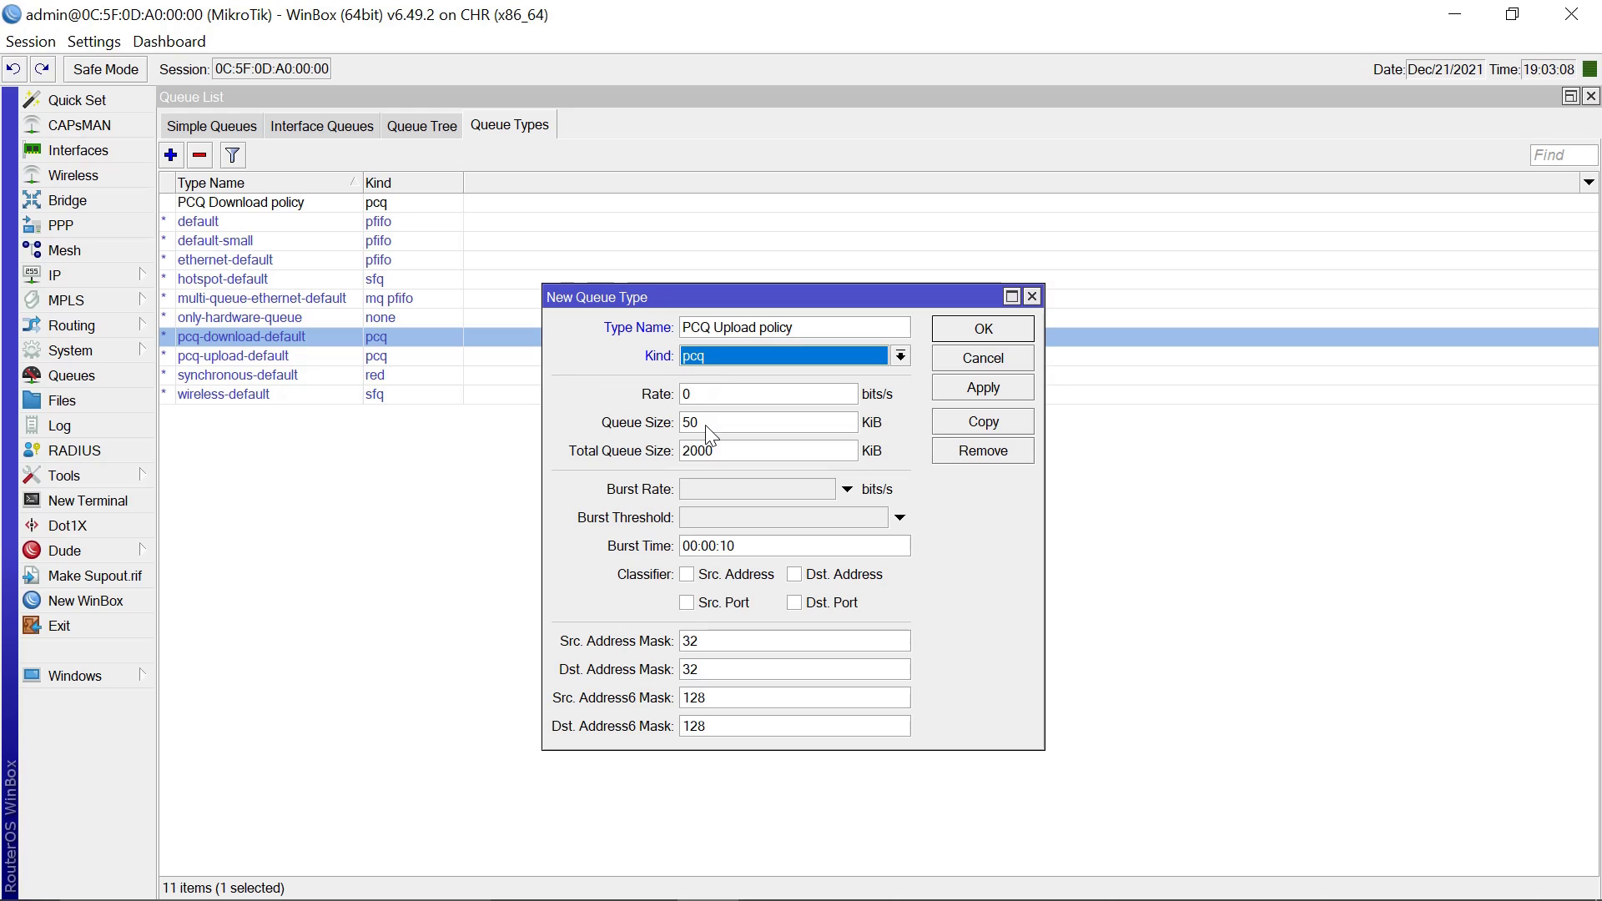
pyautogui.click(716, 394)
pyautogui.press('BackSpace')
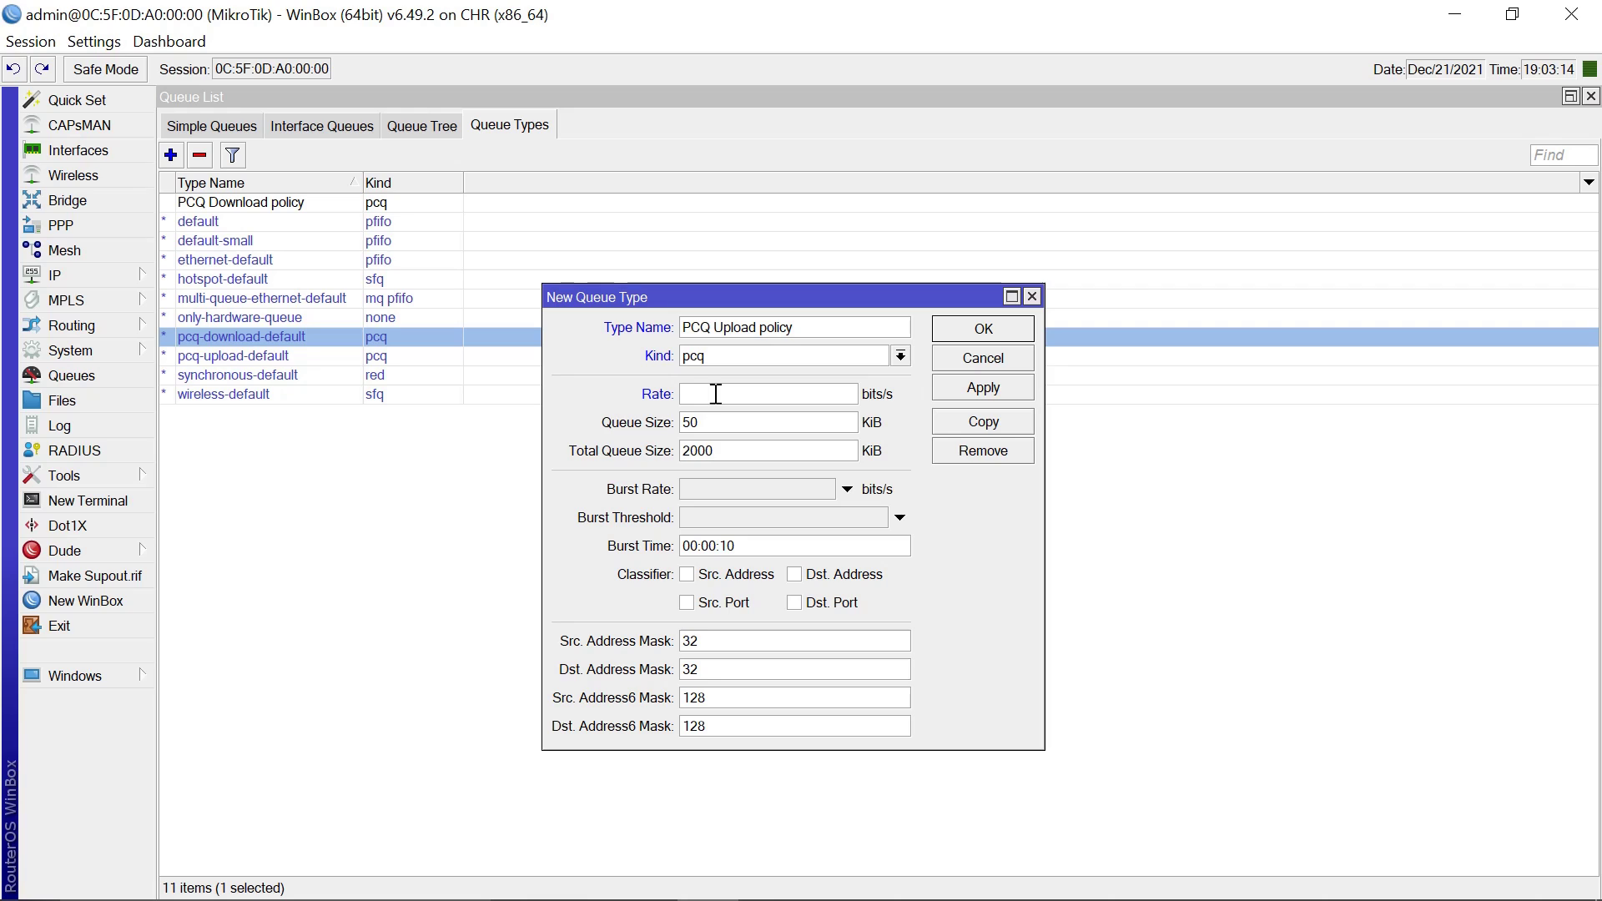
pyautogui.write('50M')
pyautogui.click(689, 575)
pyautogui.click(983, 388)
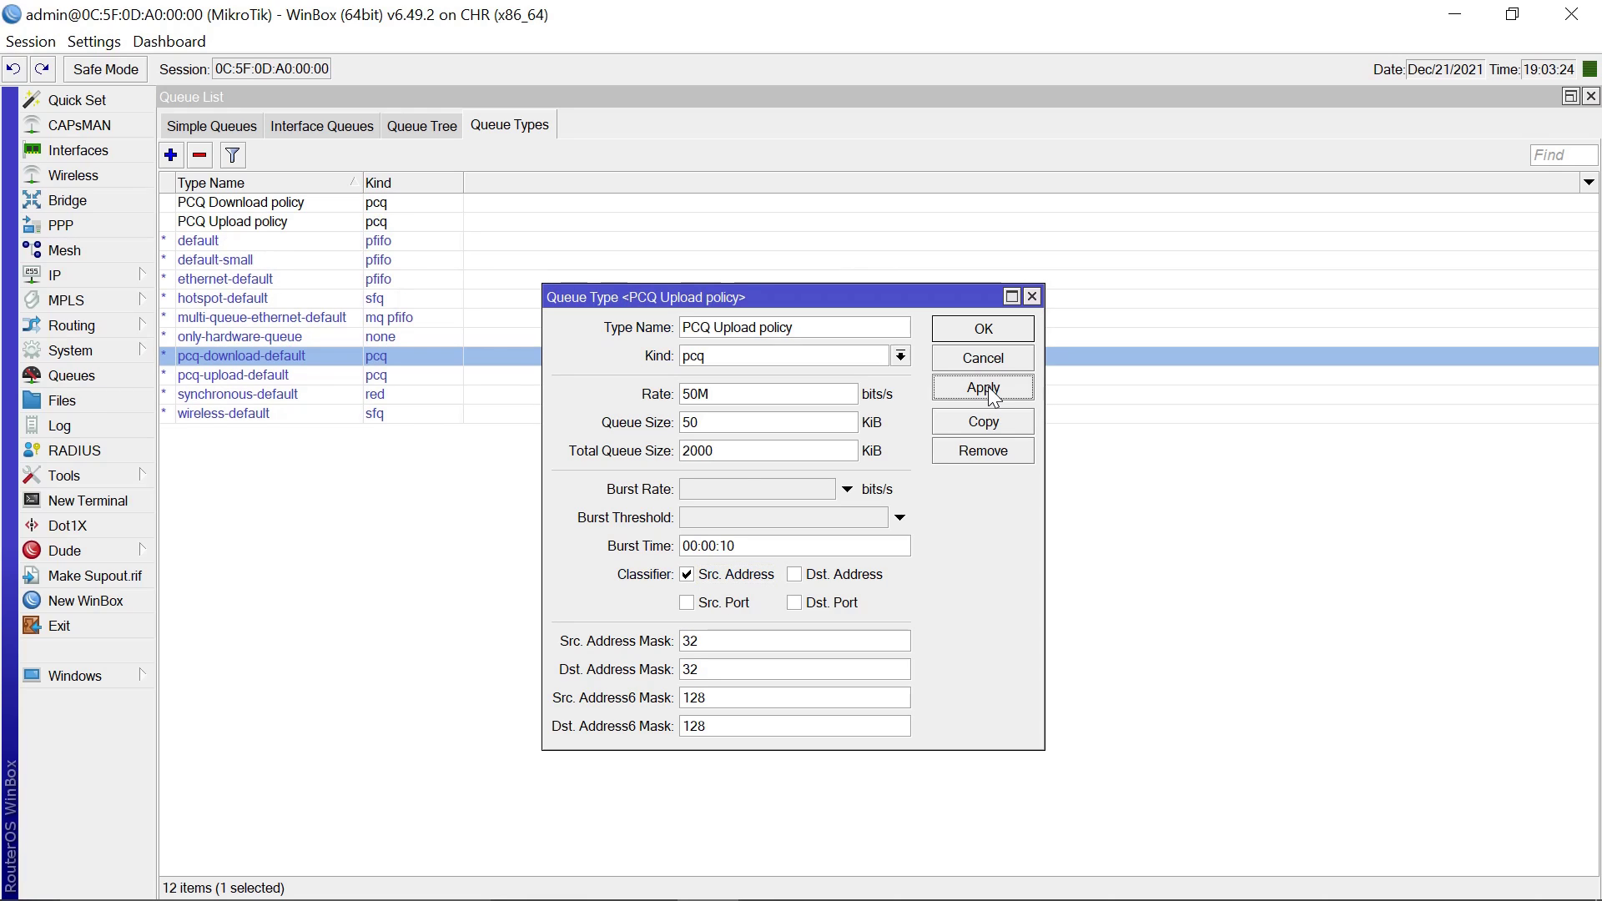
# - Confirm the upload queue type and bring up IP > Firewall > Mangle
pyautogui.click(999, 331)
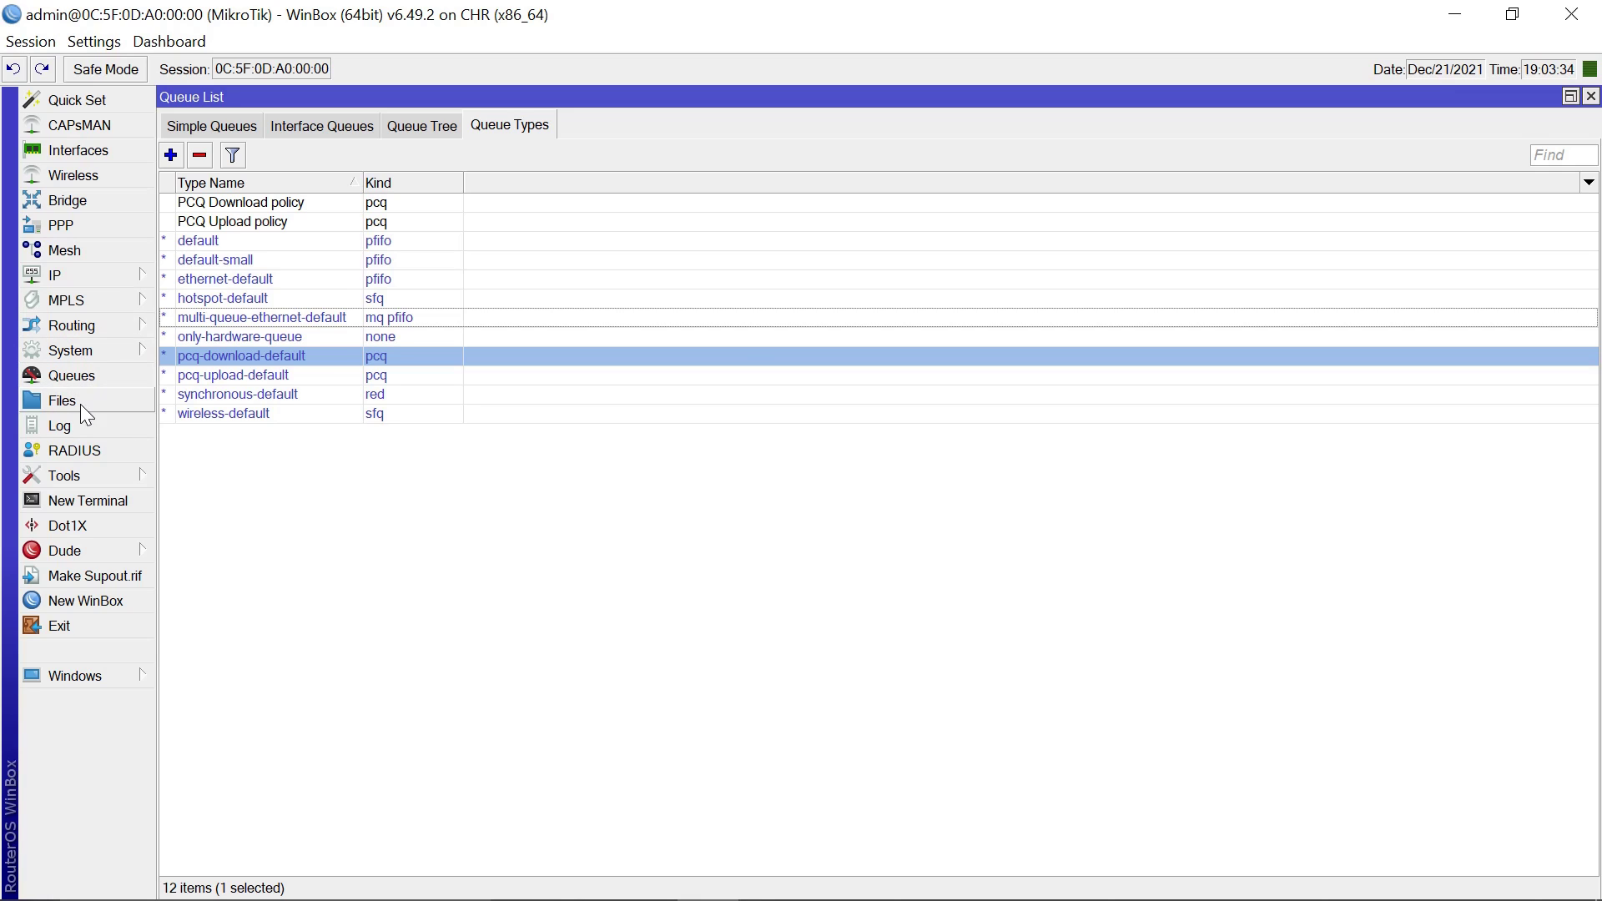
pyautogui.click(80, 277)
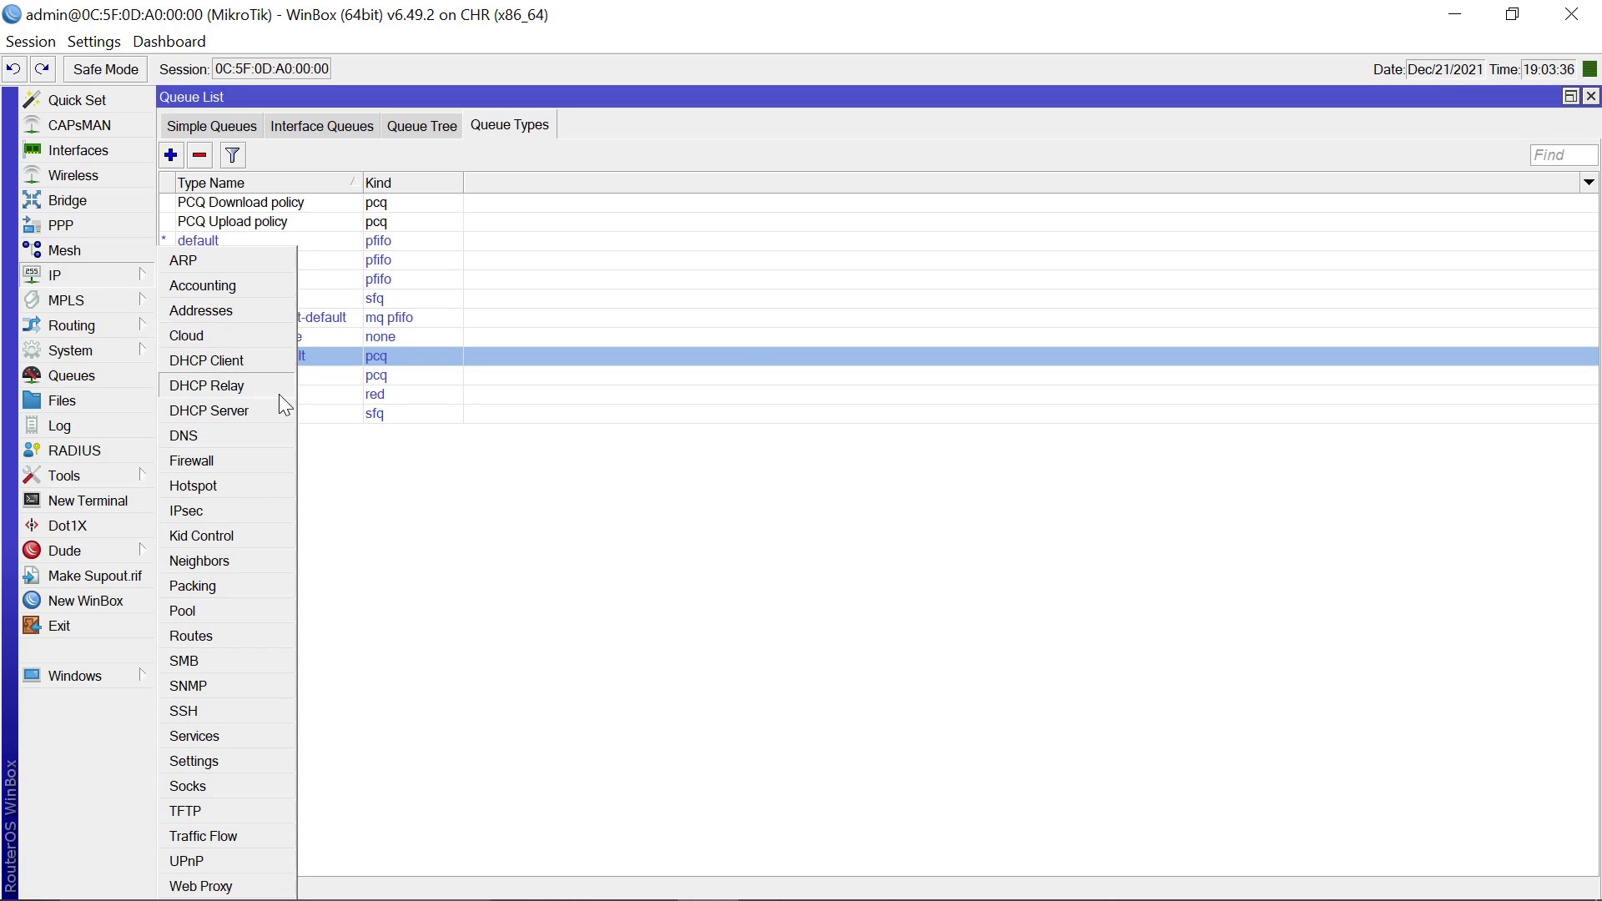
pyautogui.click(201, 463)
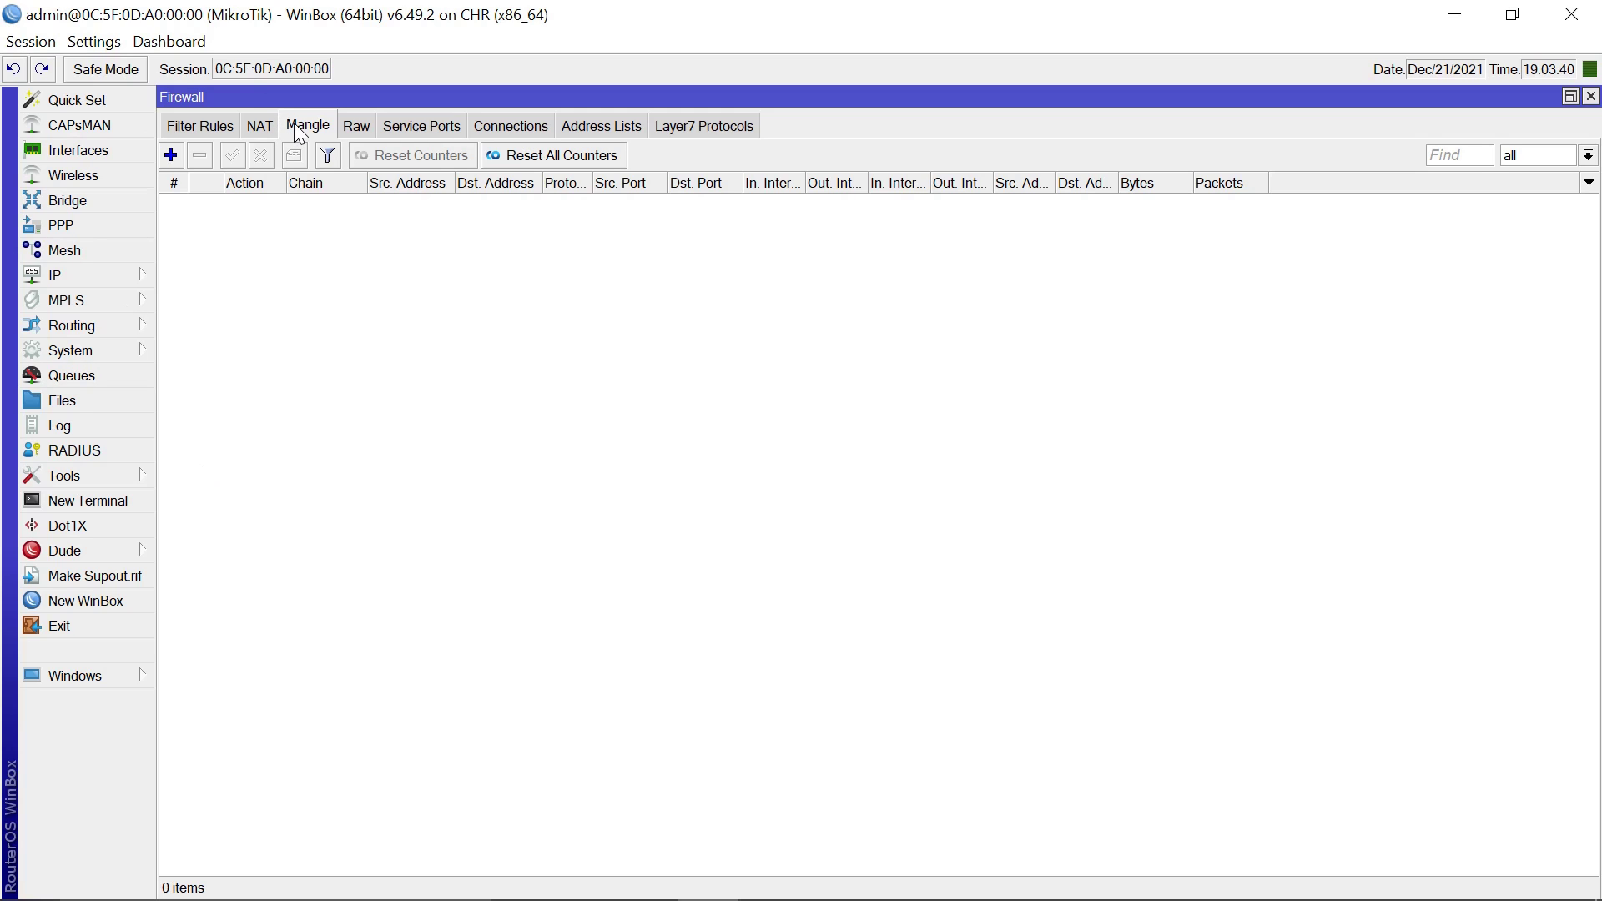
# - Add a new mangle rule matching In. Interface ether2 (WAN)
pyautogui.click(174, 158)
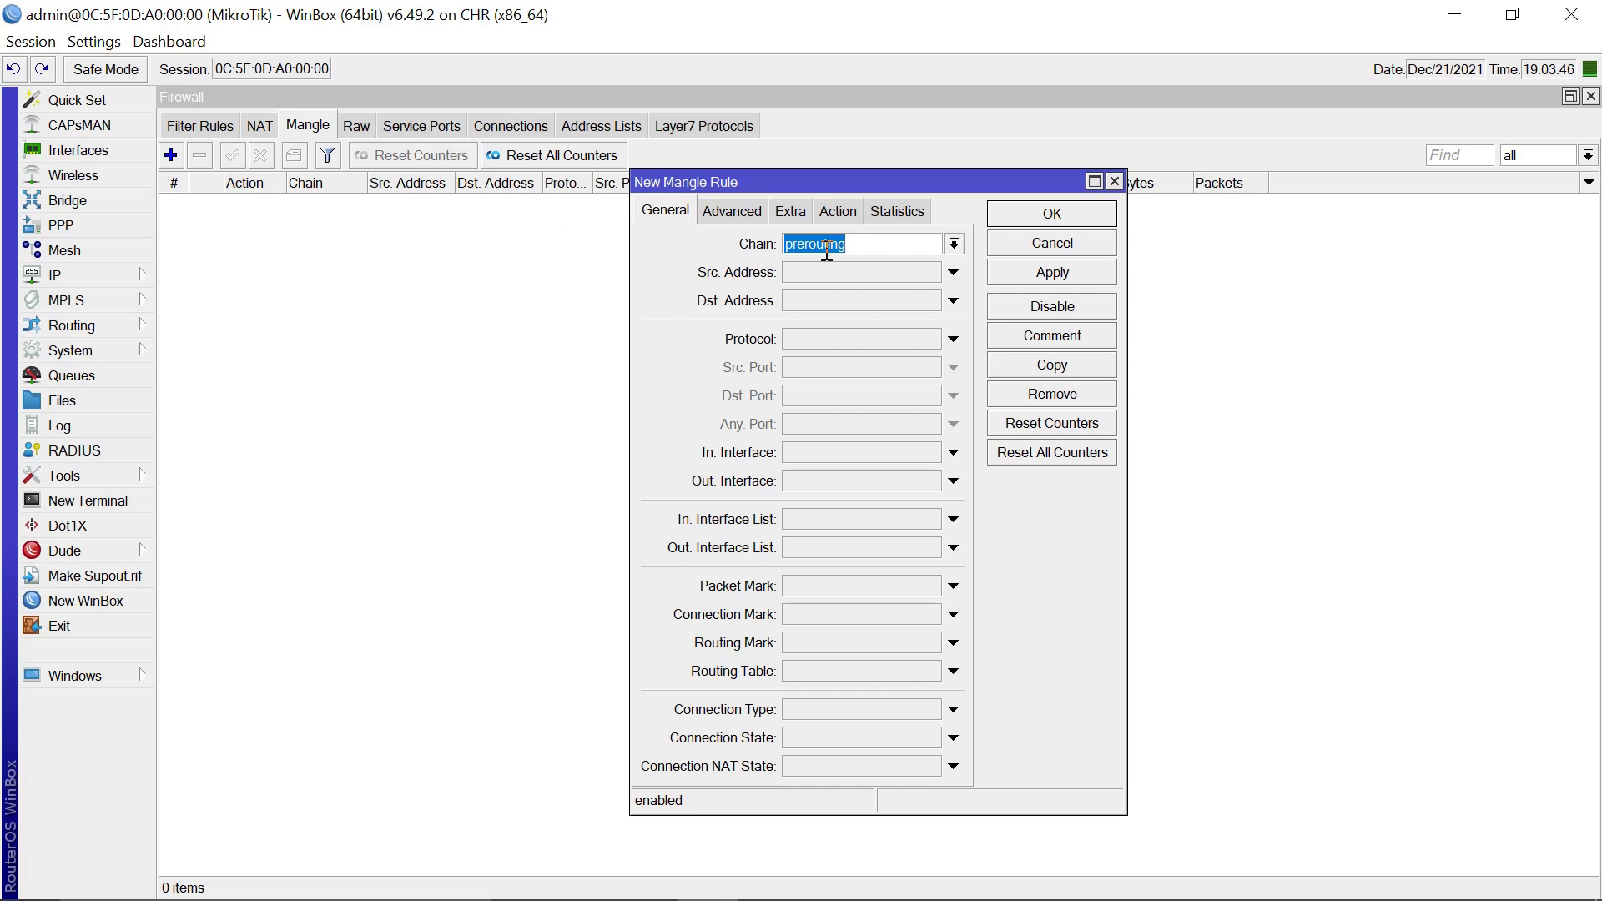
pyautogui.click(955, 453)
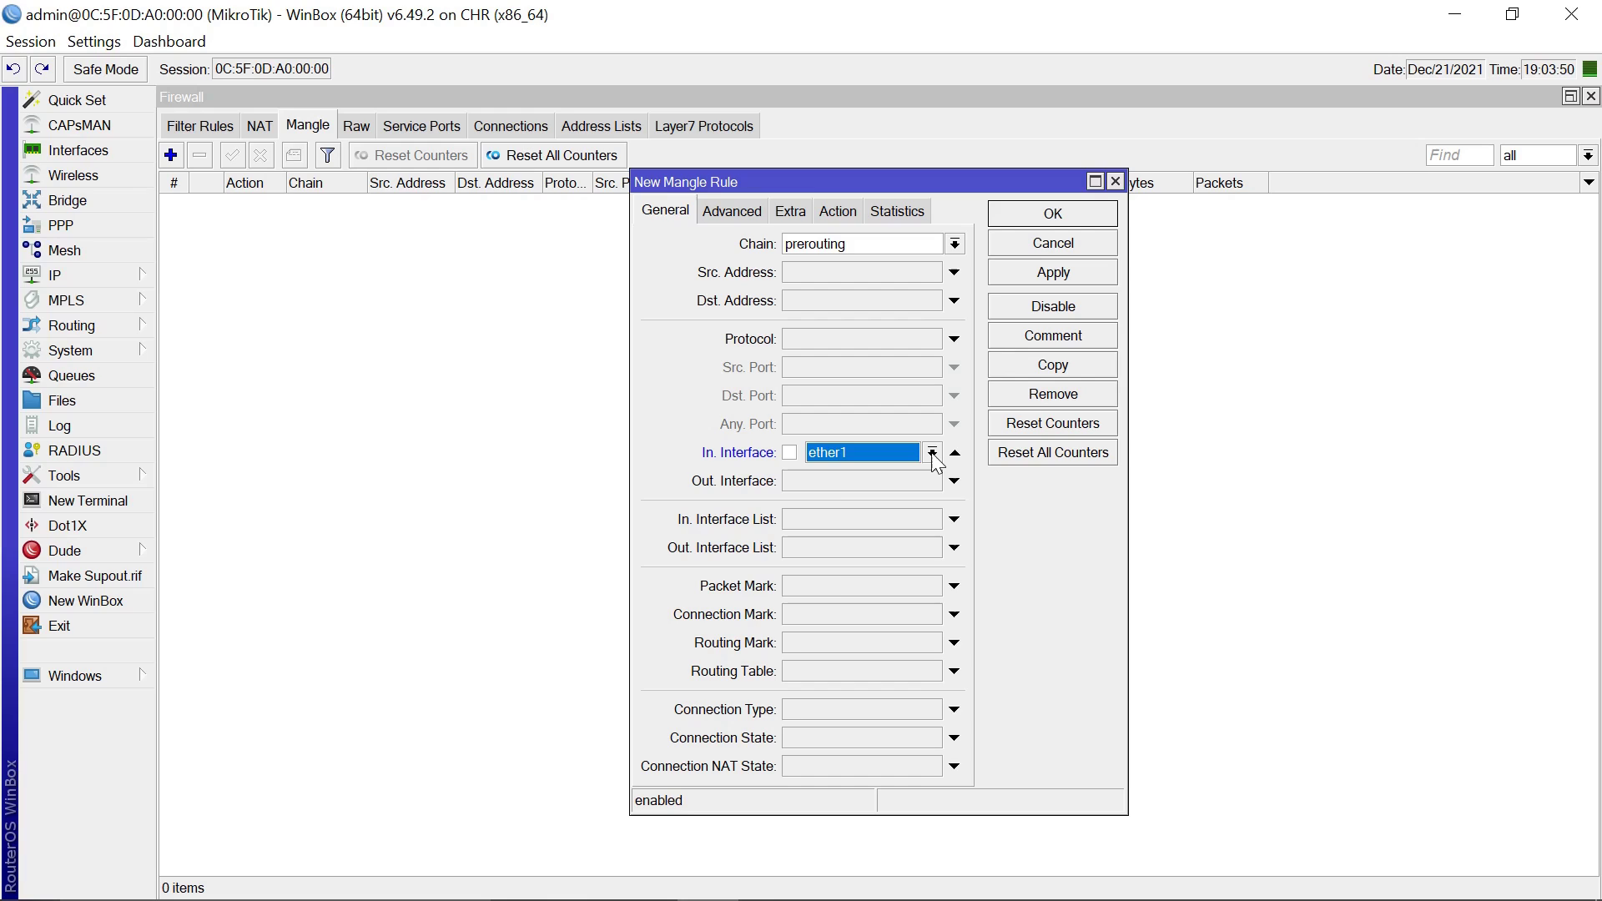
pyautogui.click(933, 453)
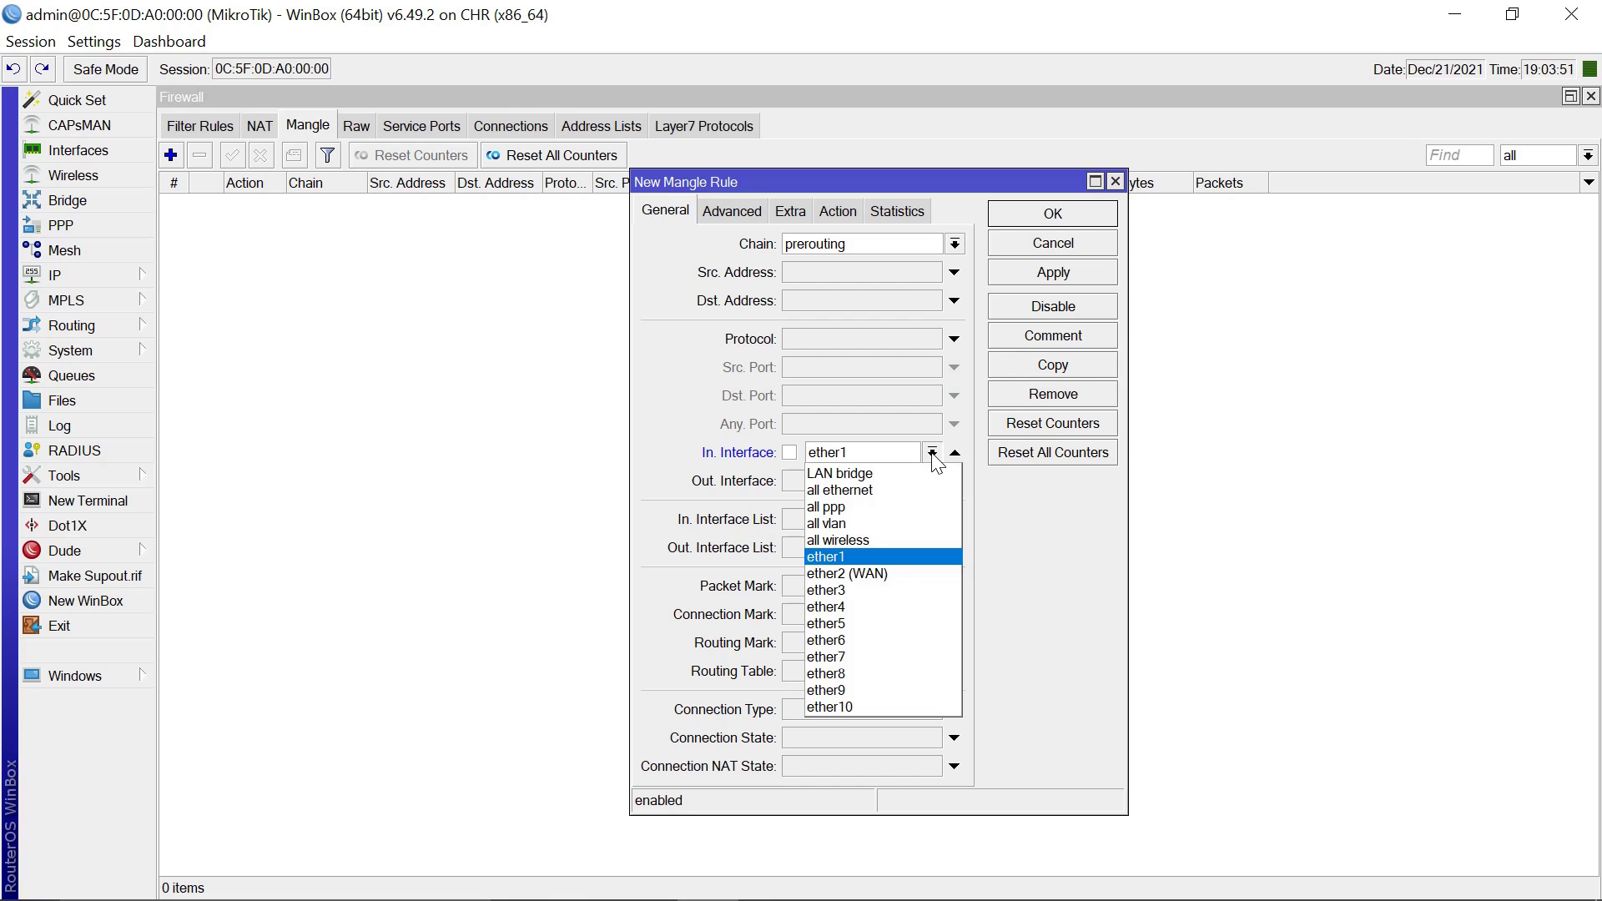
pyautogui.click(902, 573)
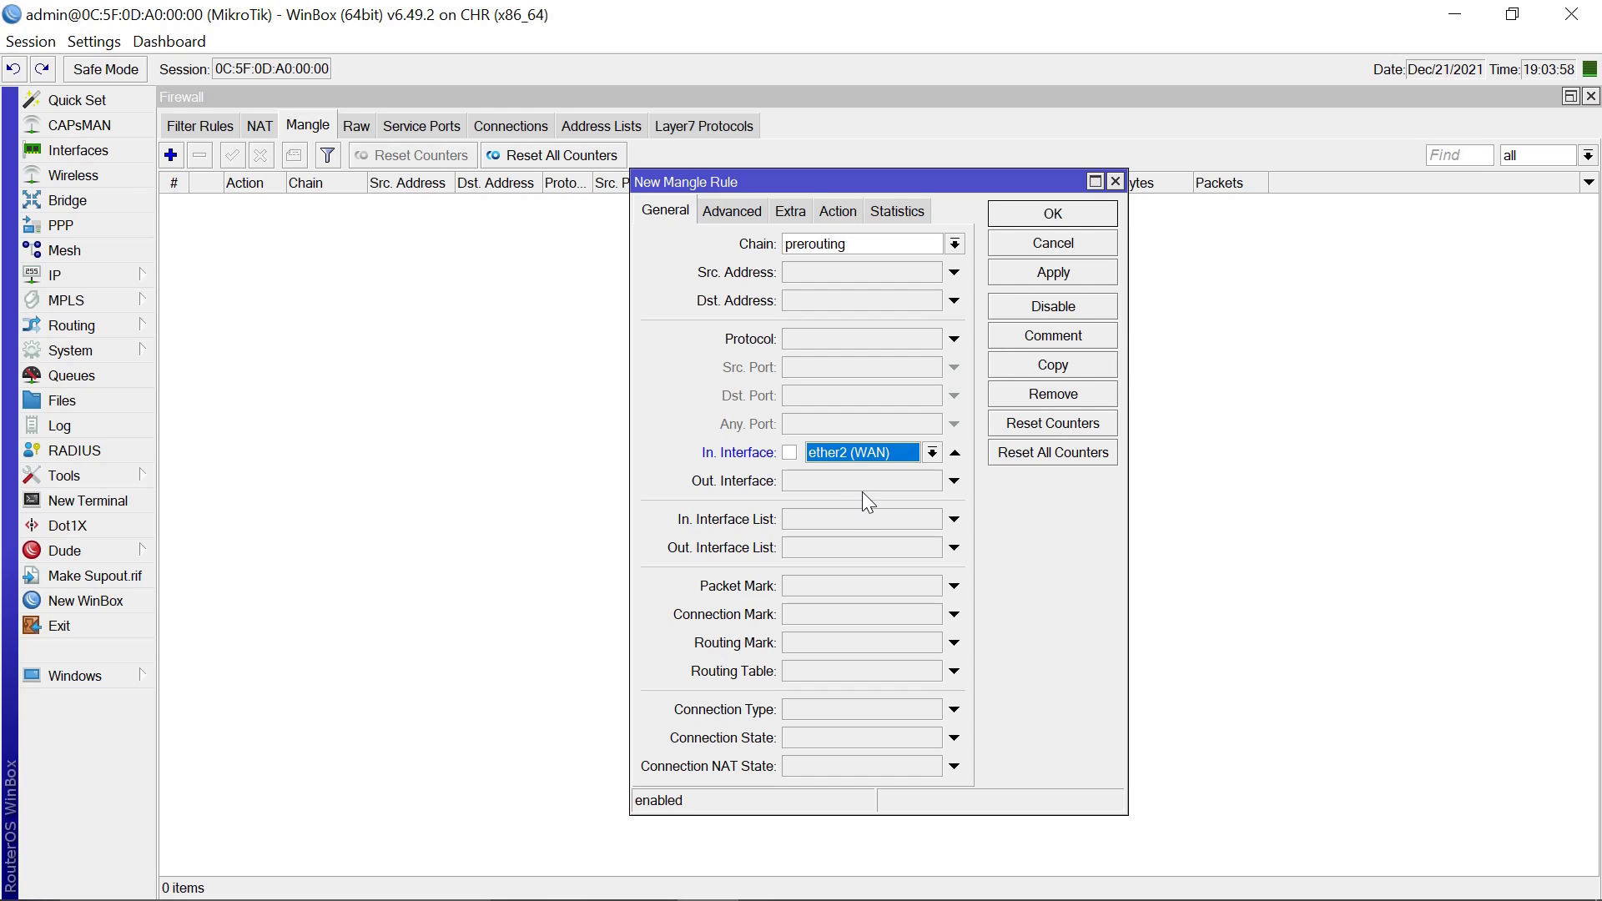
# - Set the rule's action to mark packet with New Packet Mark 'Download mark' and apply
pyautogui.click(838, 212)
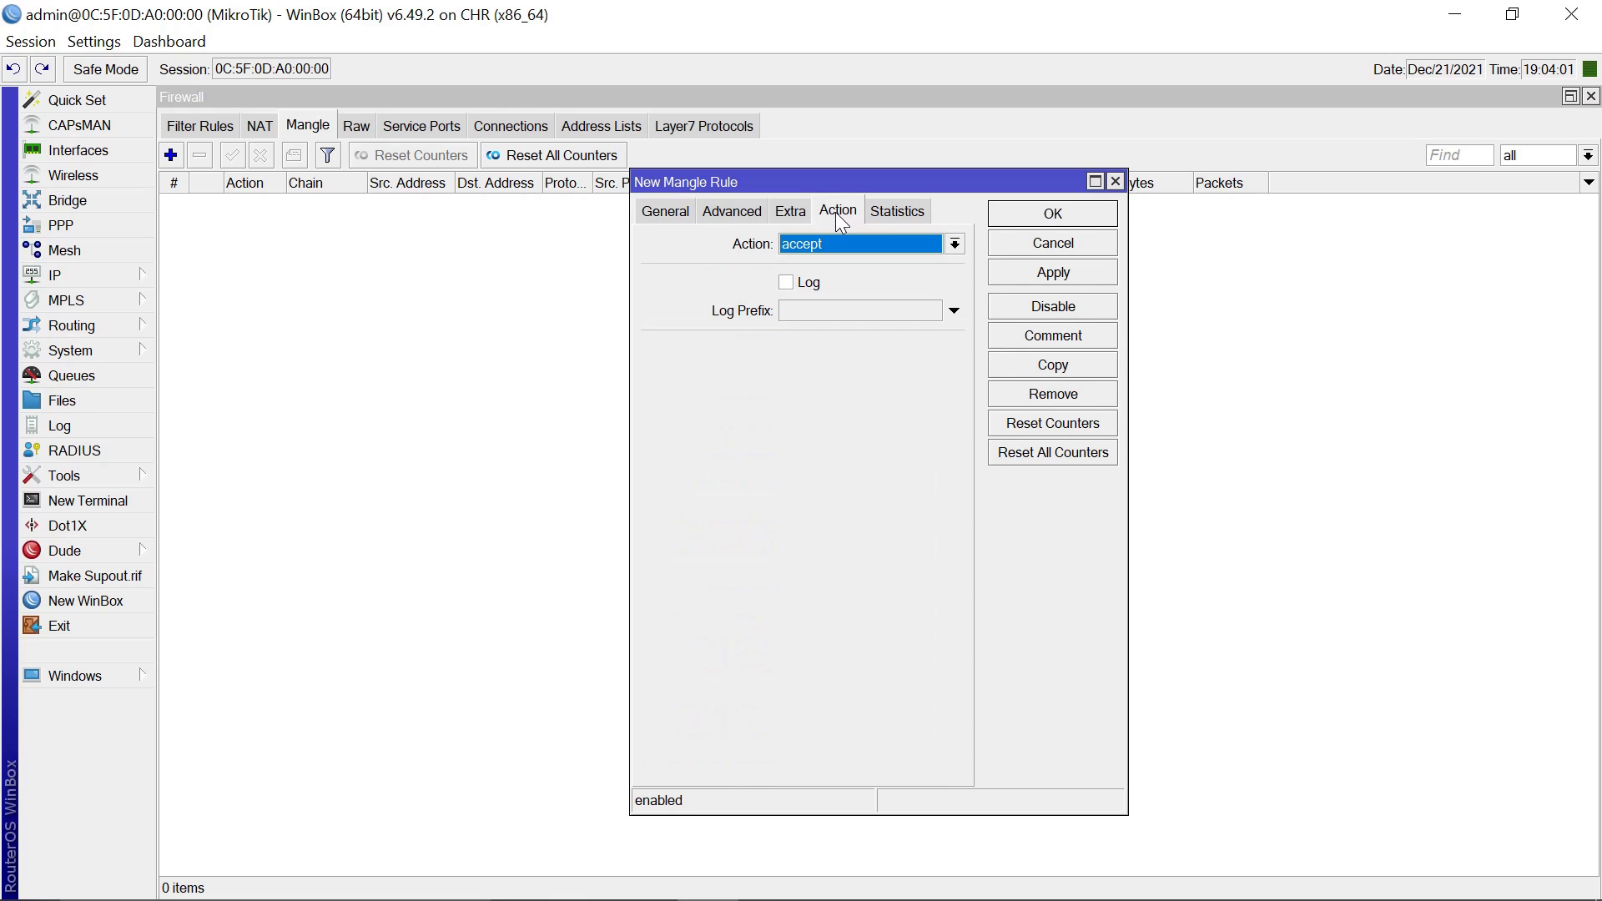
pyautogui.click(955, 244)
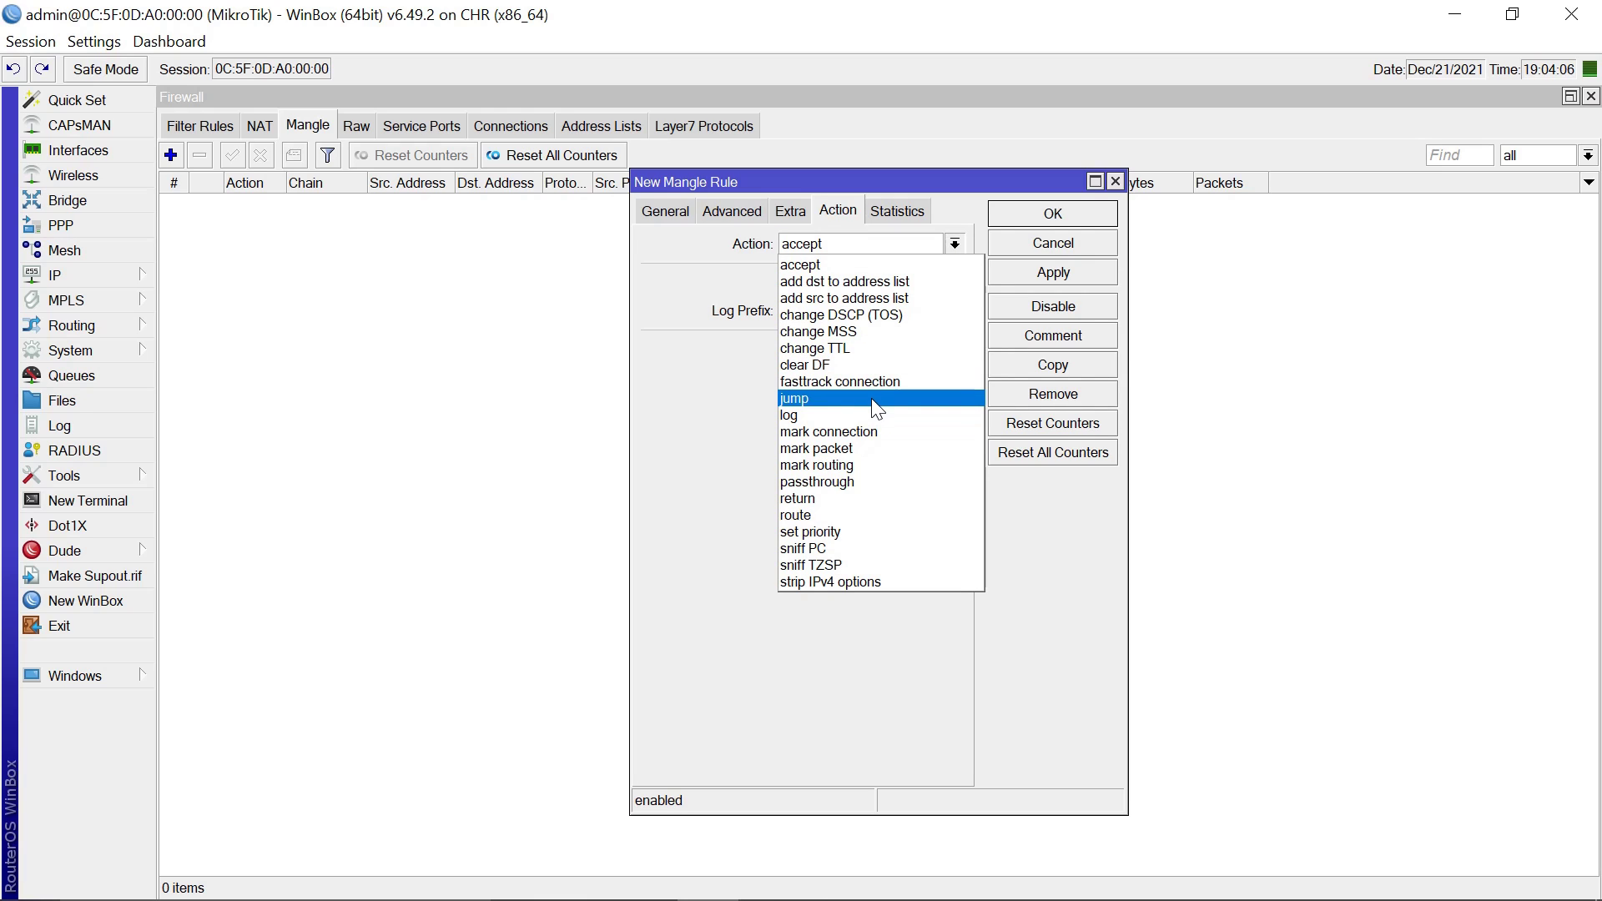
pyautogui.click(846, 448)
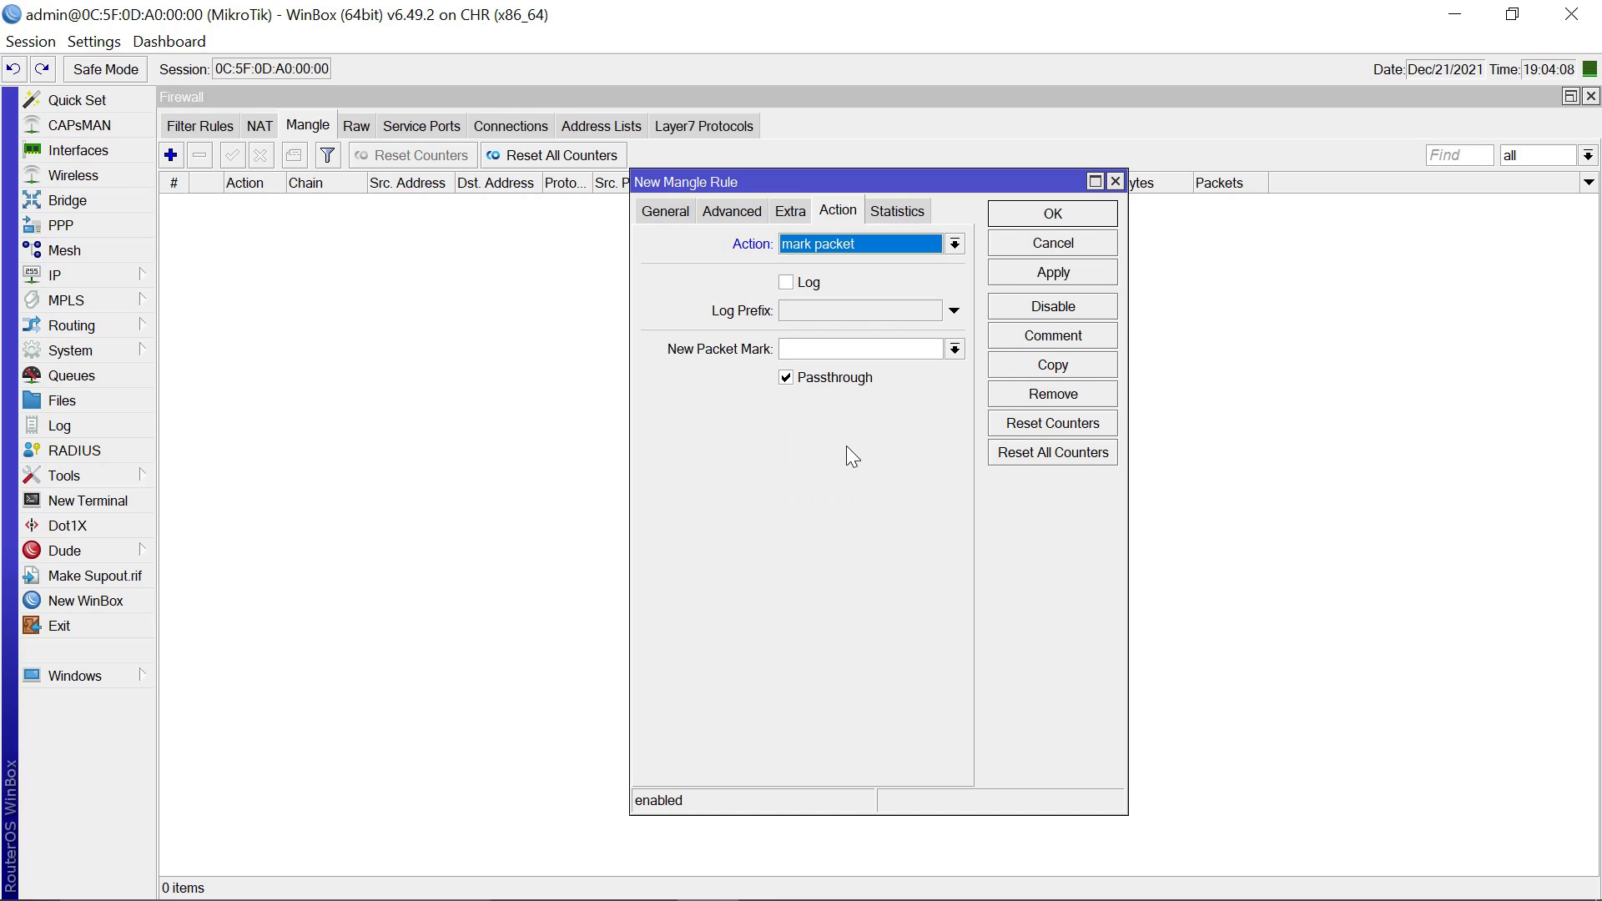
pyautogui.click(827, 356)
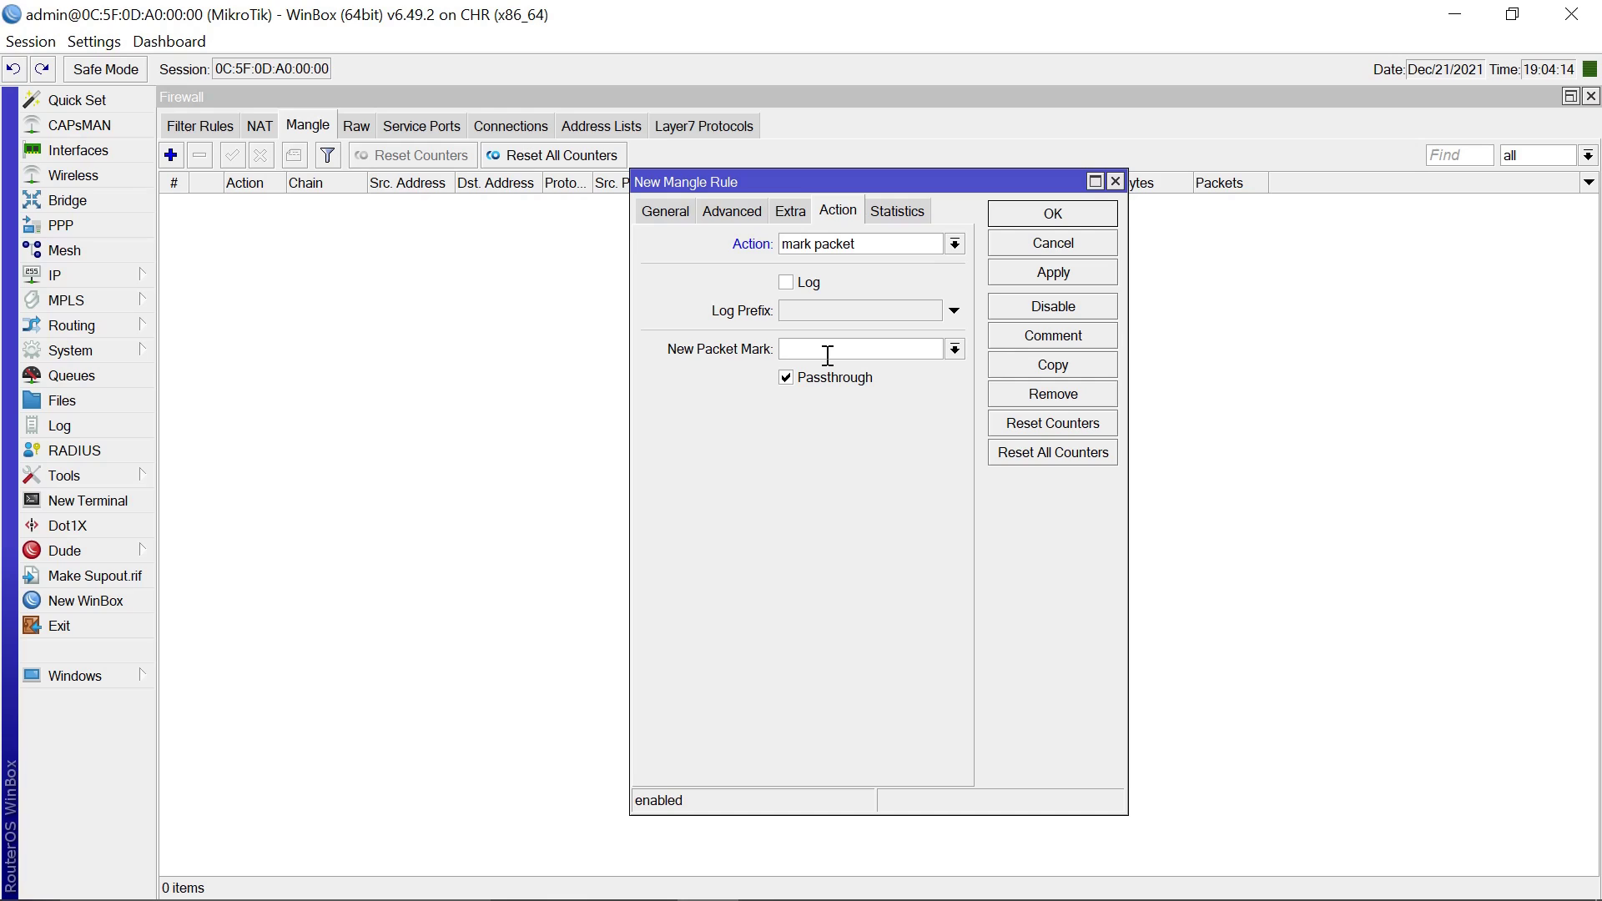
pyautogui.write('Down')
pyautogui.write('load ma ')
pyautogui.write('rk')
pyautogui.click(1037, 274)
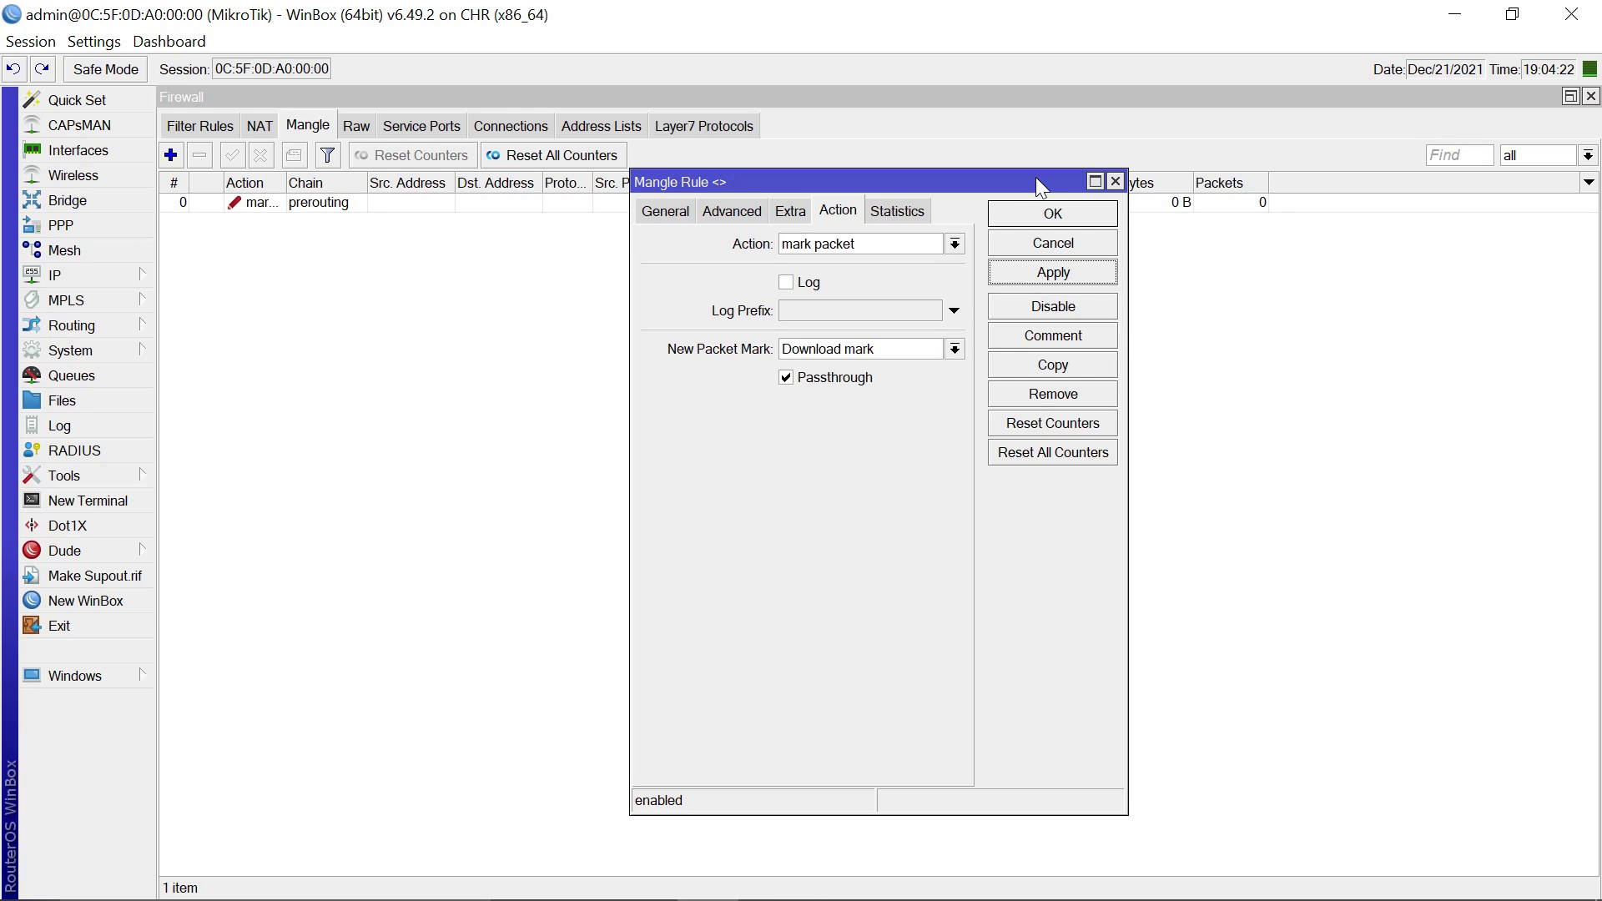
# - Close the Download mark rule and add a new rule matching In. Interface LAN bridge
pyautogui.click(1057, 220)
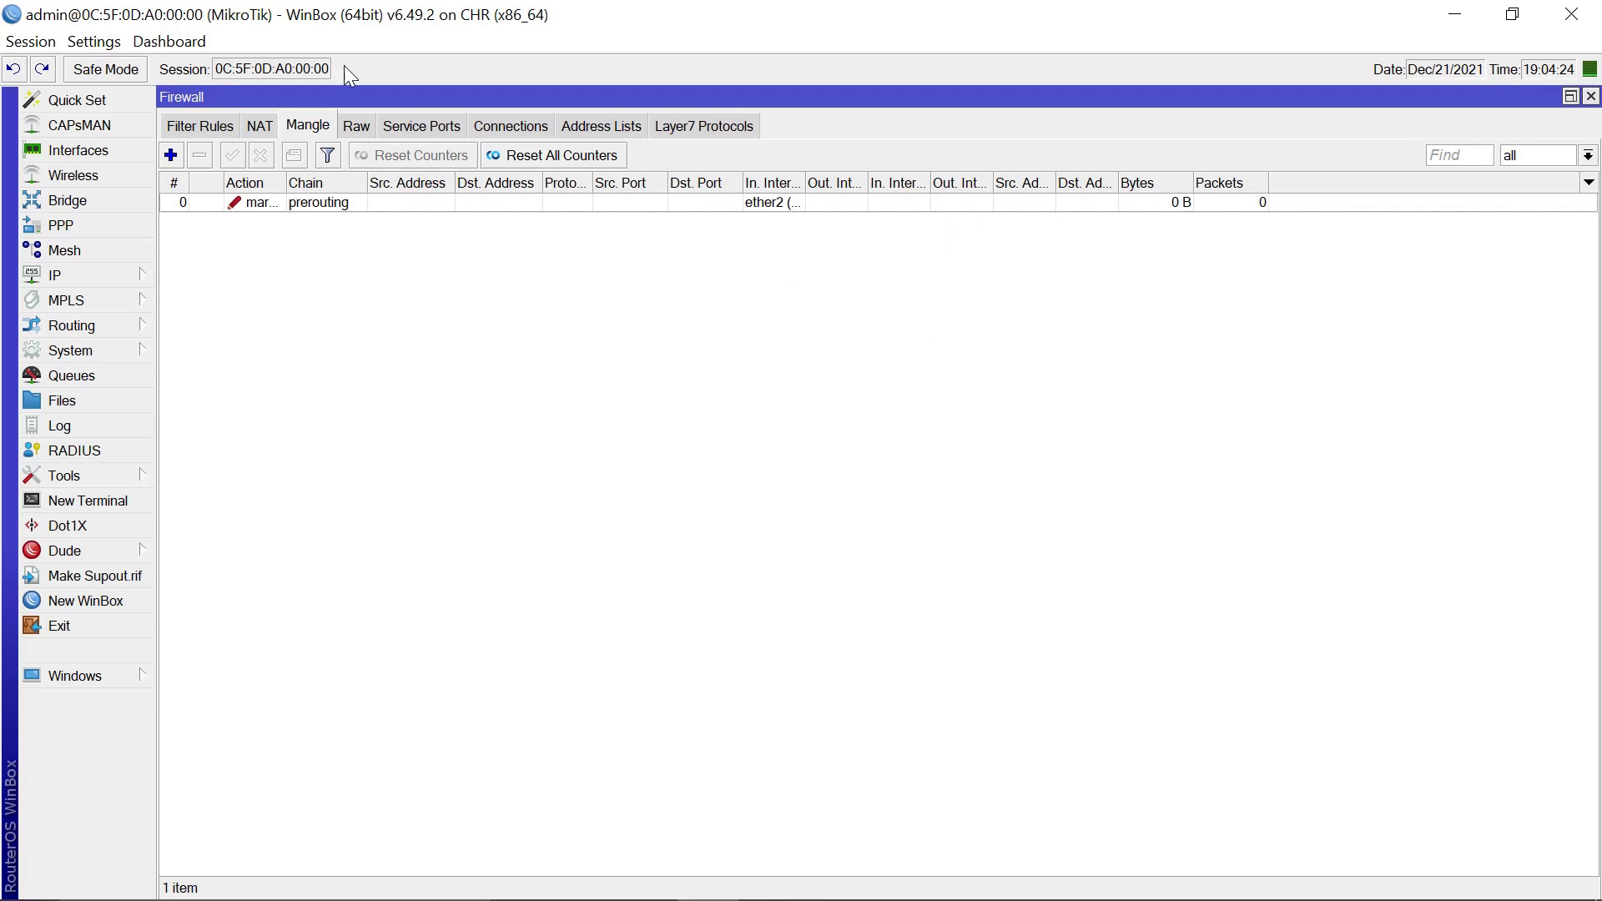
pyautogui.click(172, 156)
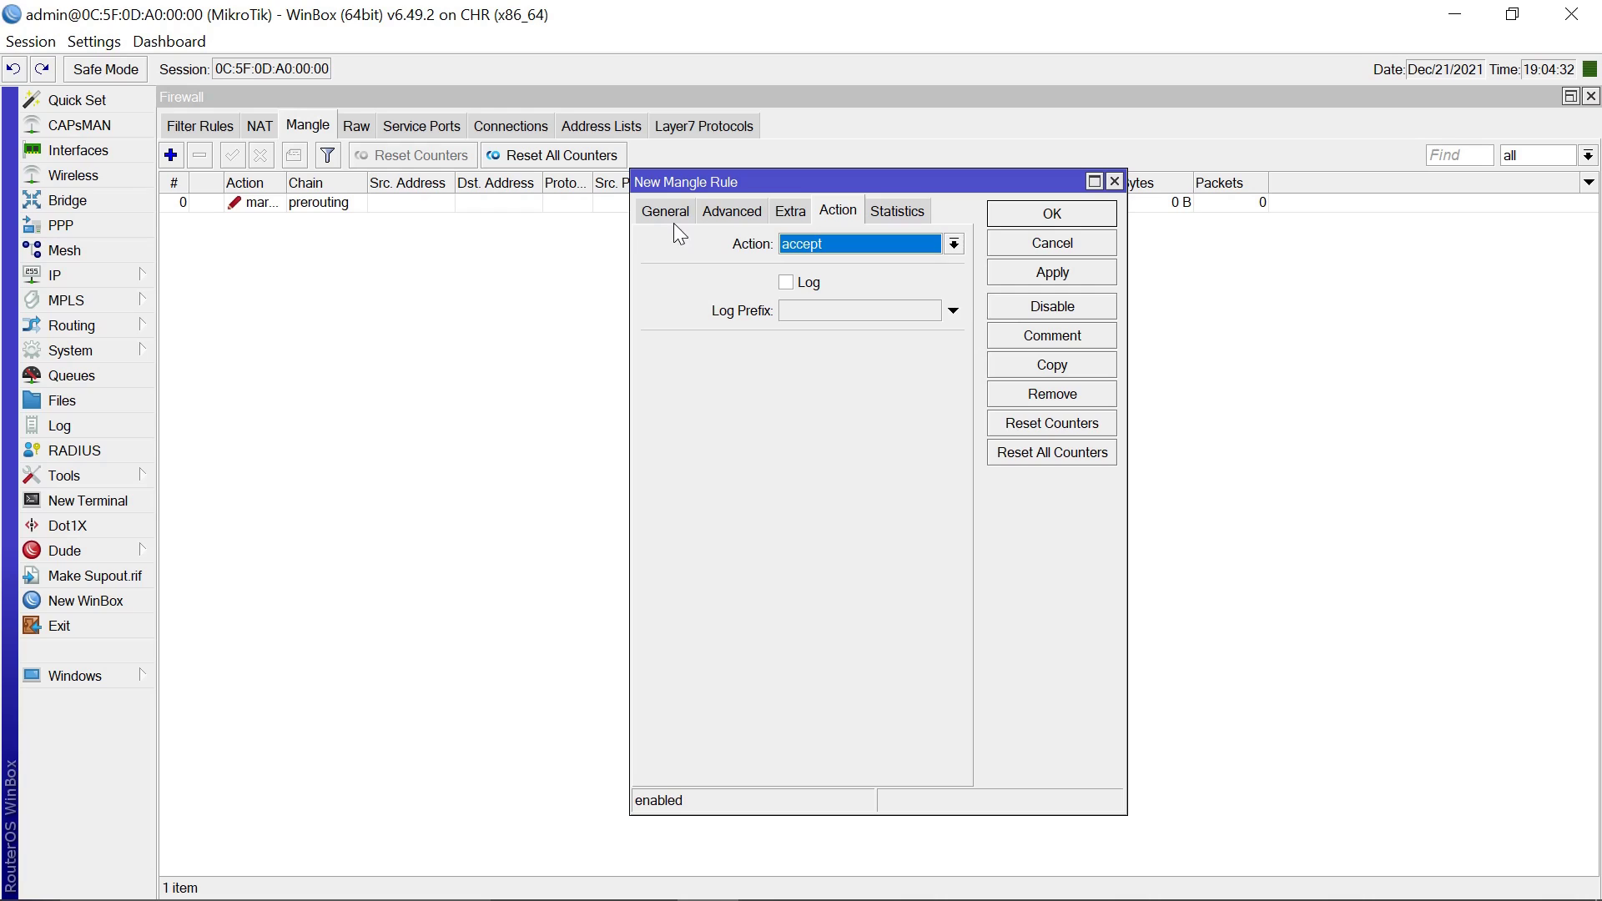
pyautogui.click(652, 210)
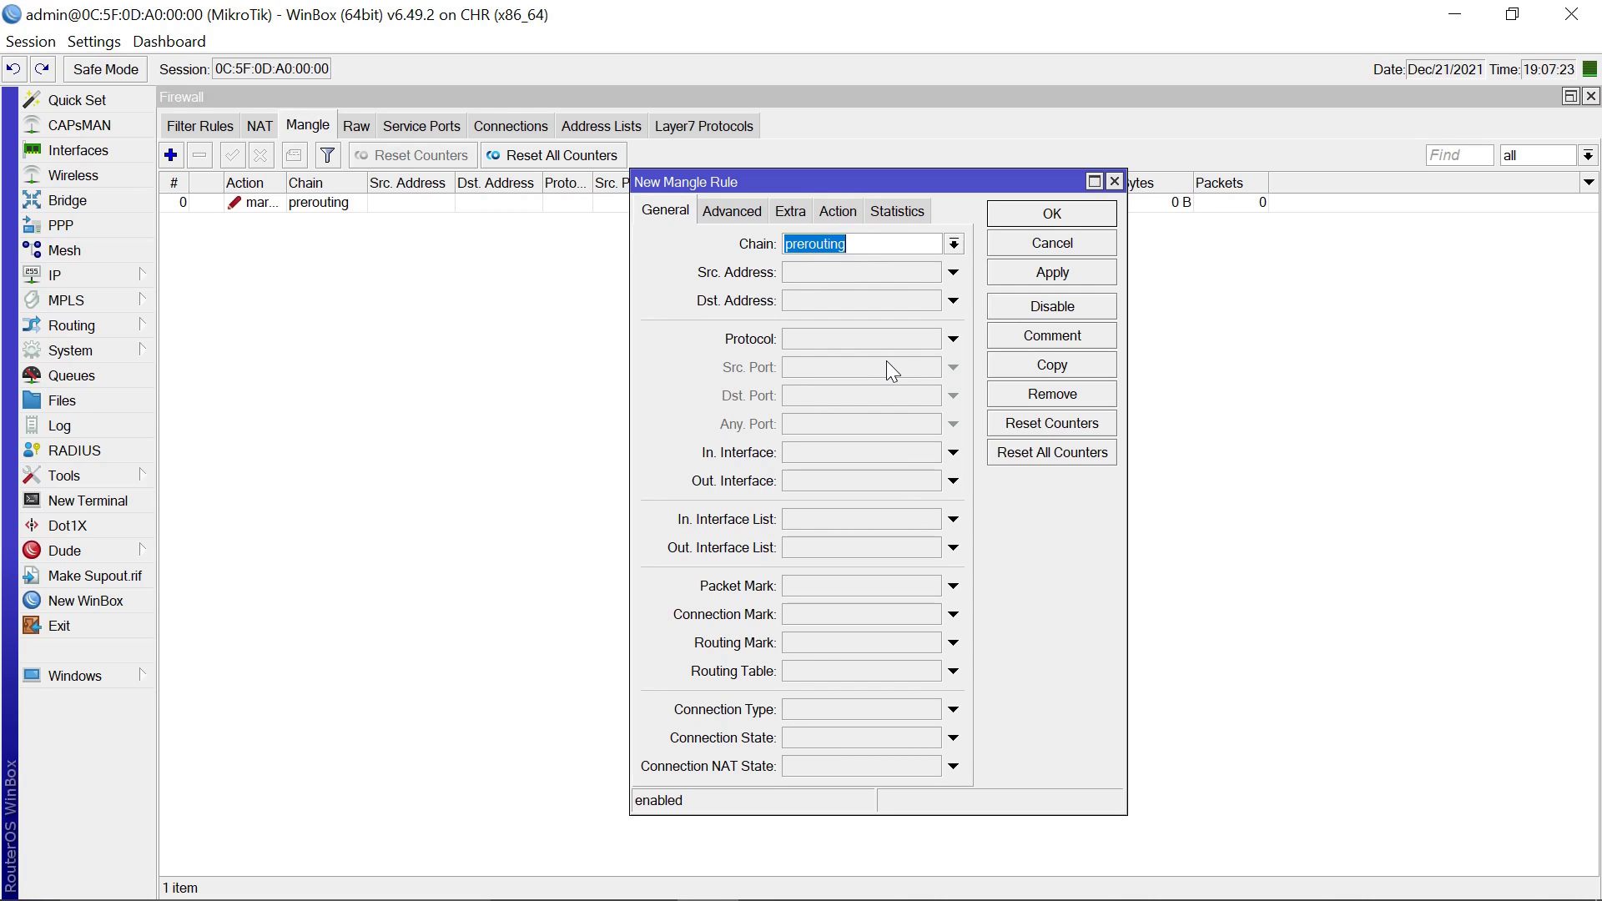
pyautogui.click(952, 452)
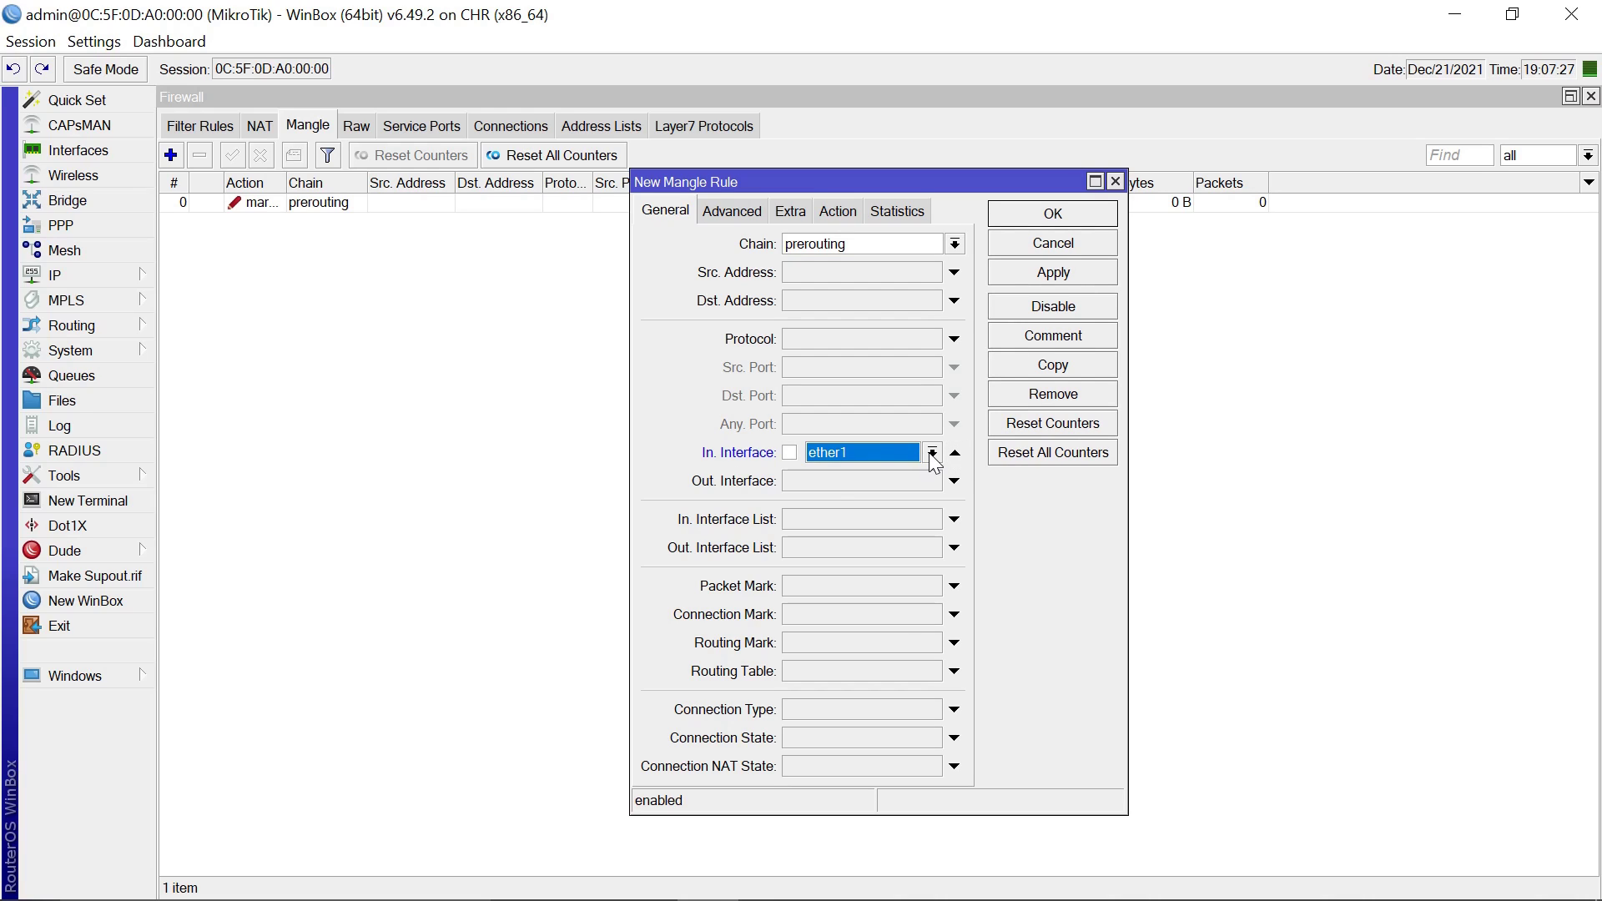
pyautogui.click(932, 453)
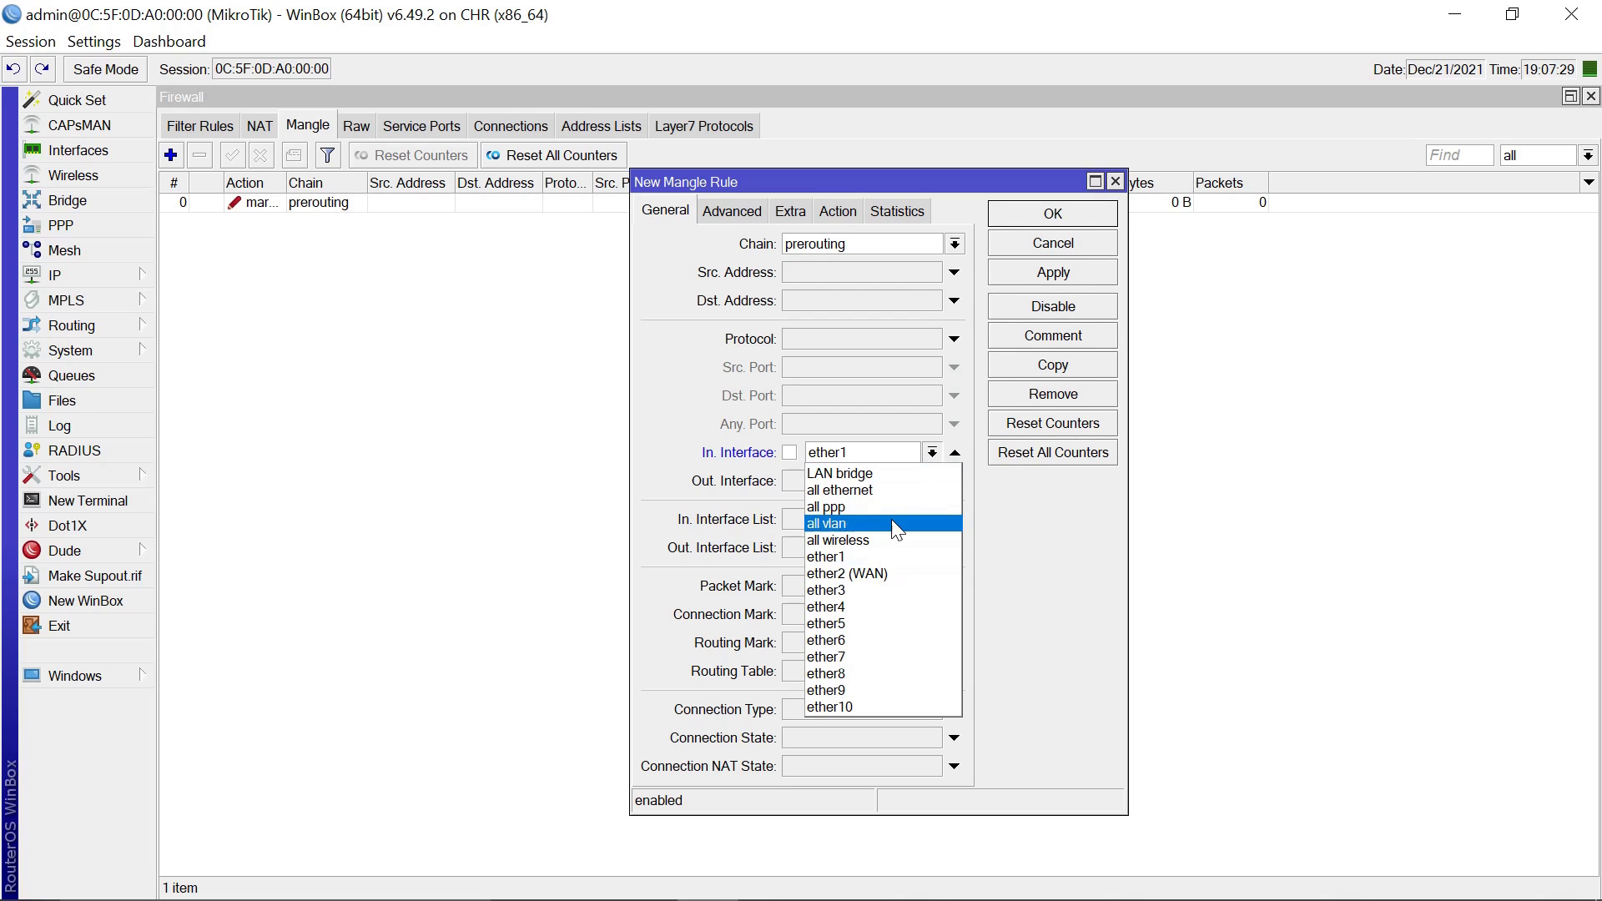
pyautogui.click(873, 476)
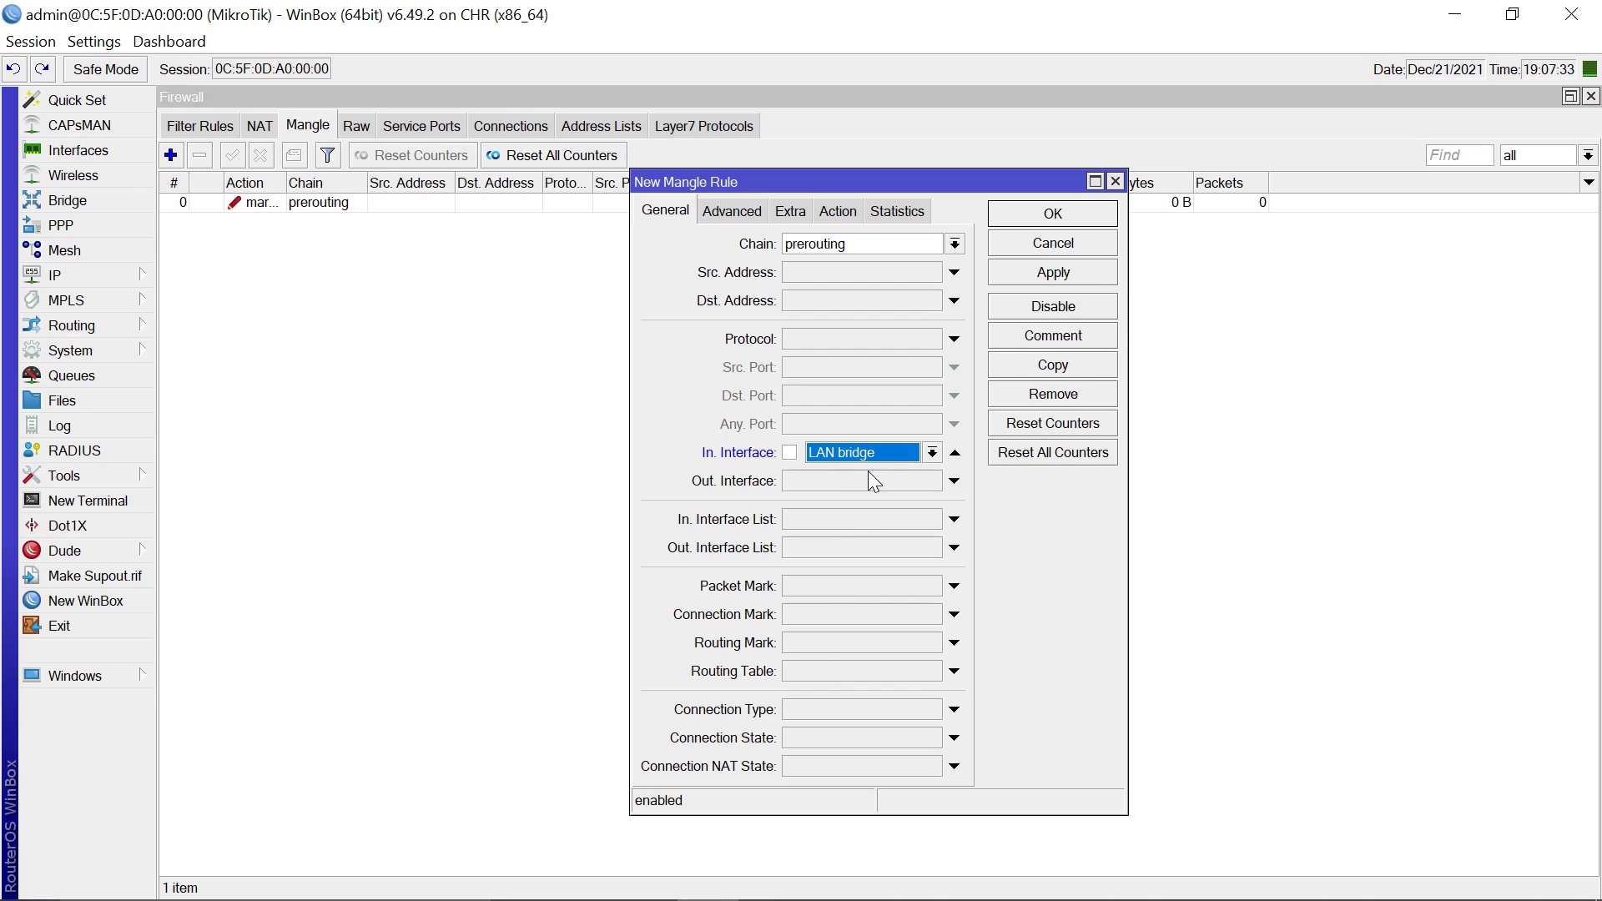
# - Set the action to mark packet with New Packet Mark 'Upload mark', apply and close
pyautogui.click(846, 210)
pyautogui.click(956, 246)
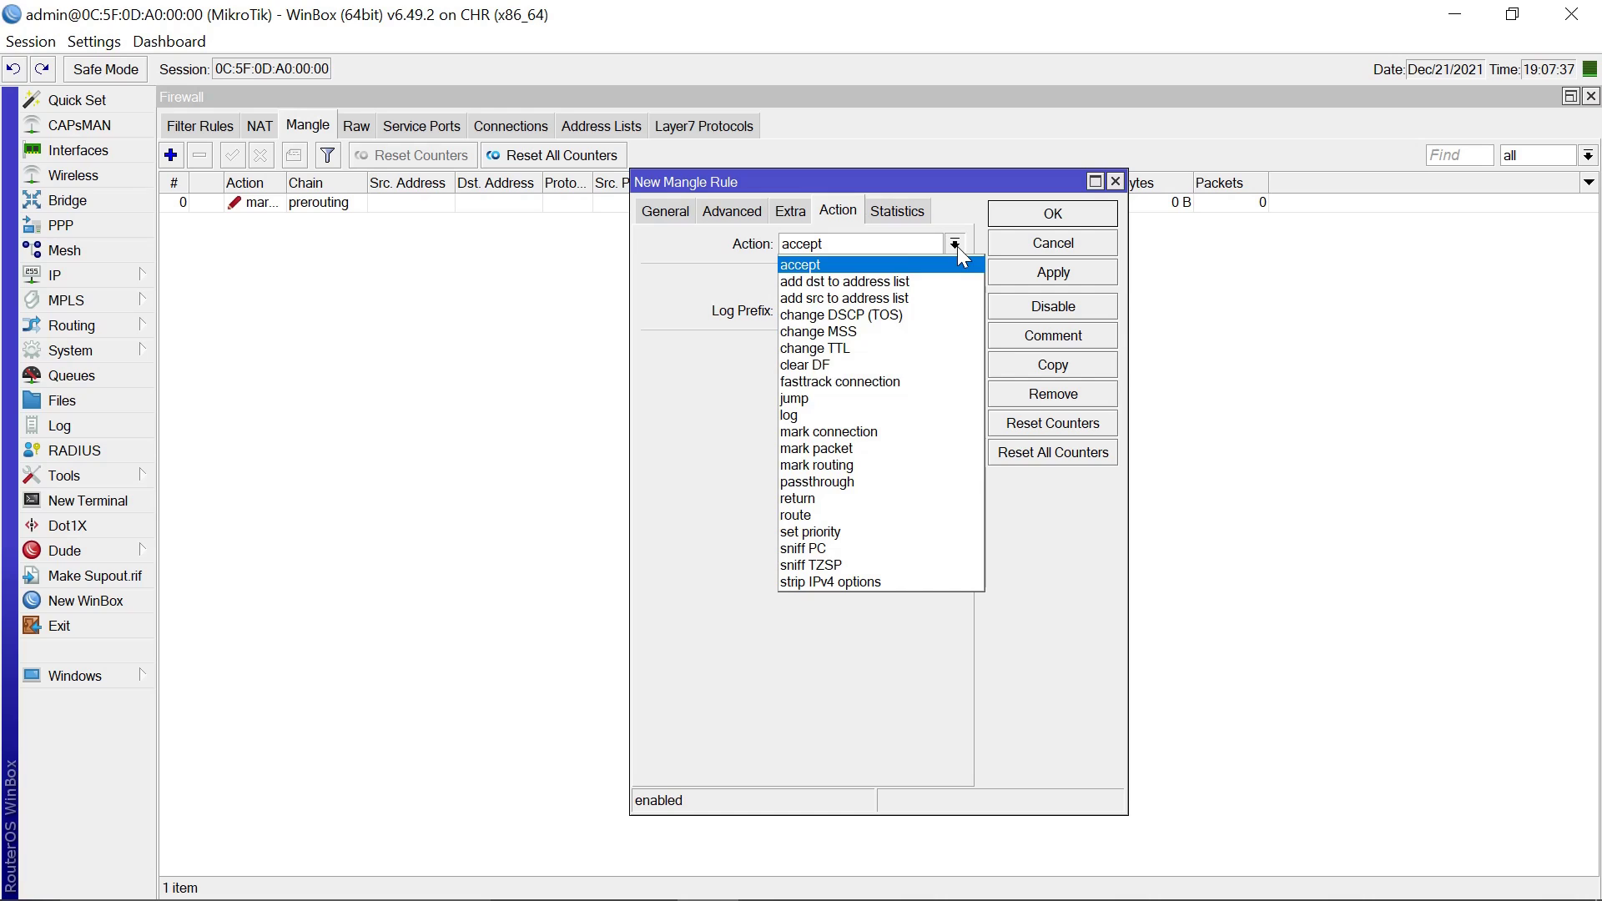
pyautogui.click(851, 453)
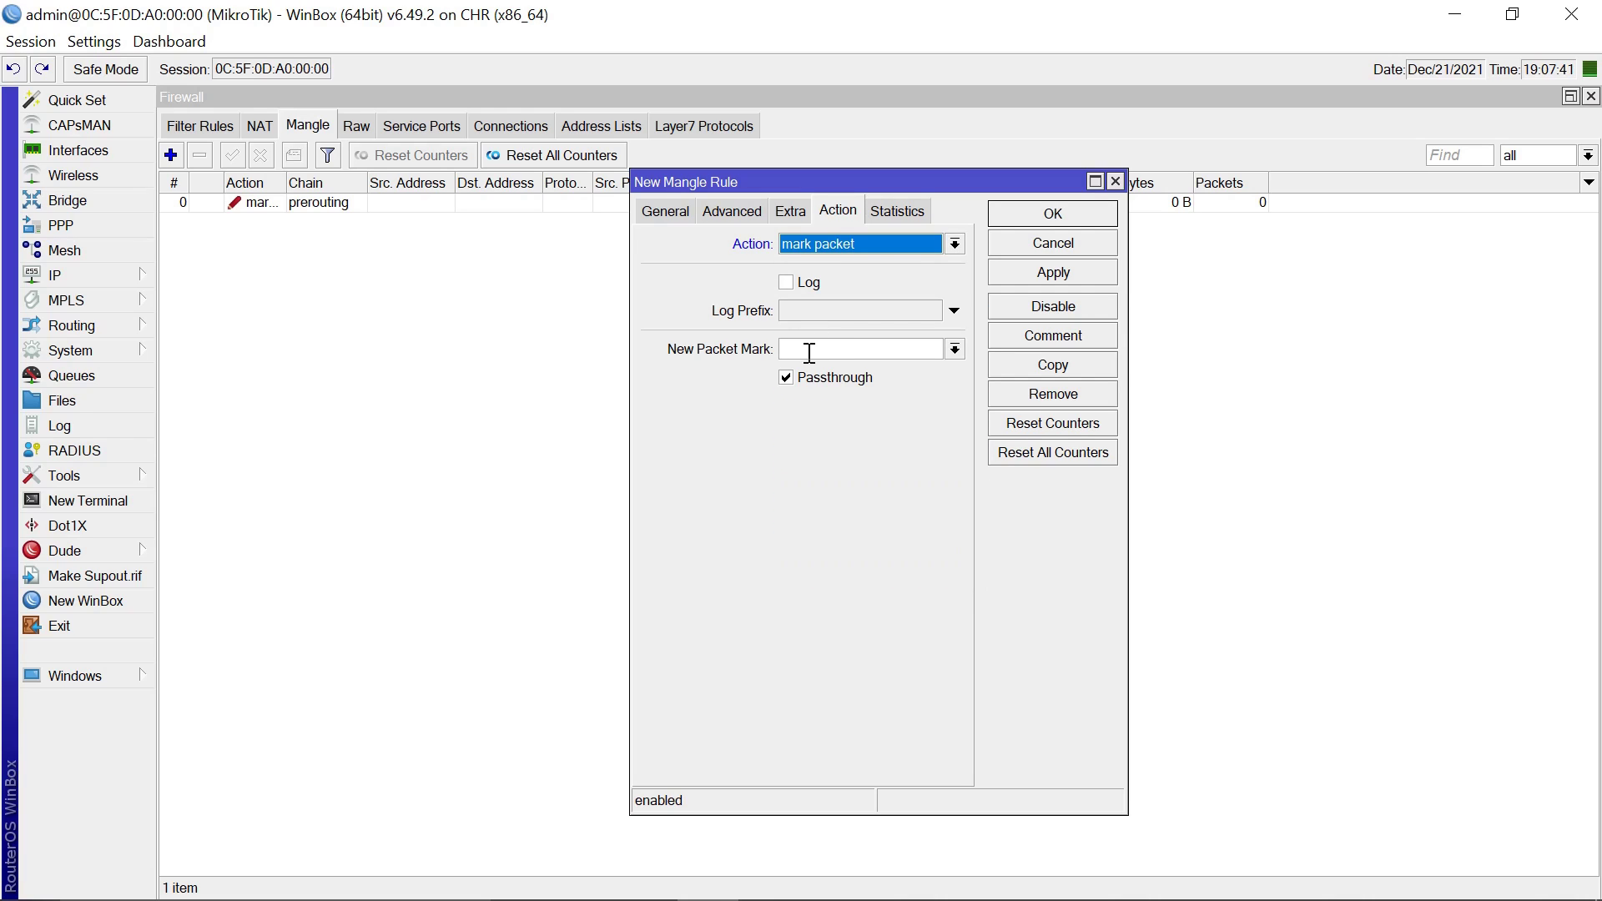
pyautogui.write('U')
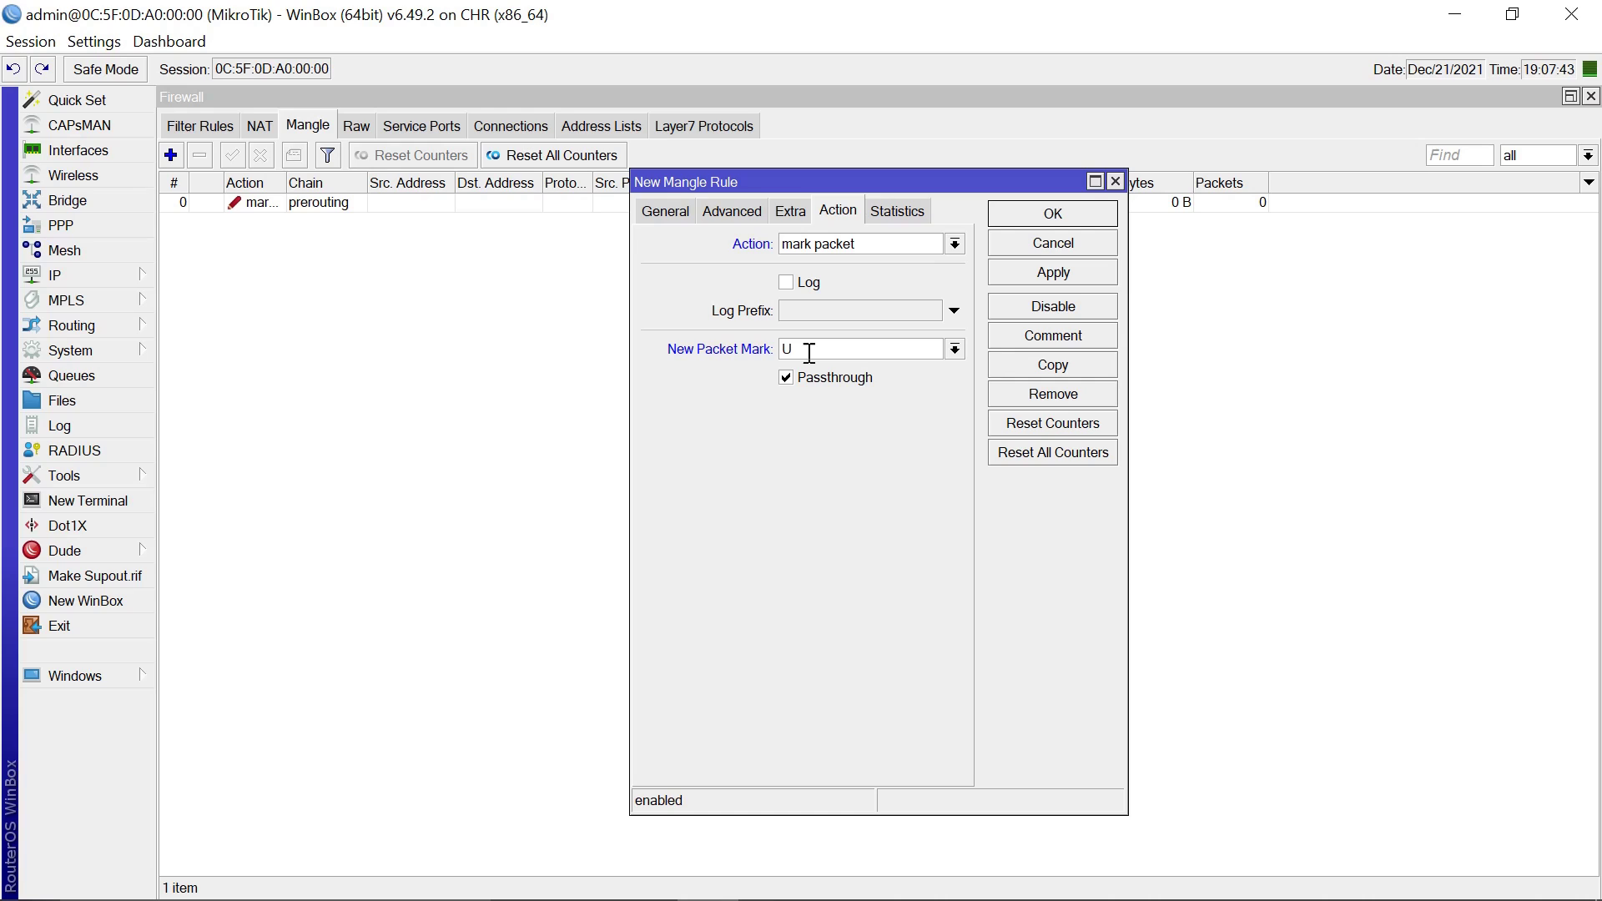
pyautogui.write('pload m')
pyautogui.write('ark')
pyautogui.click(1060, 280)
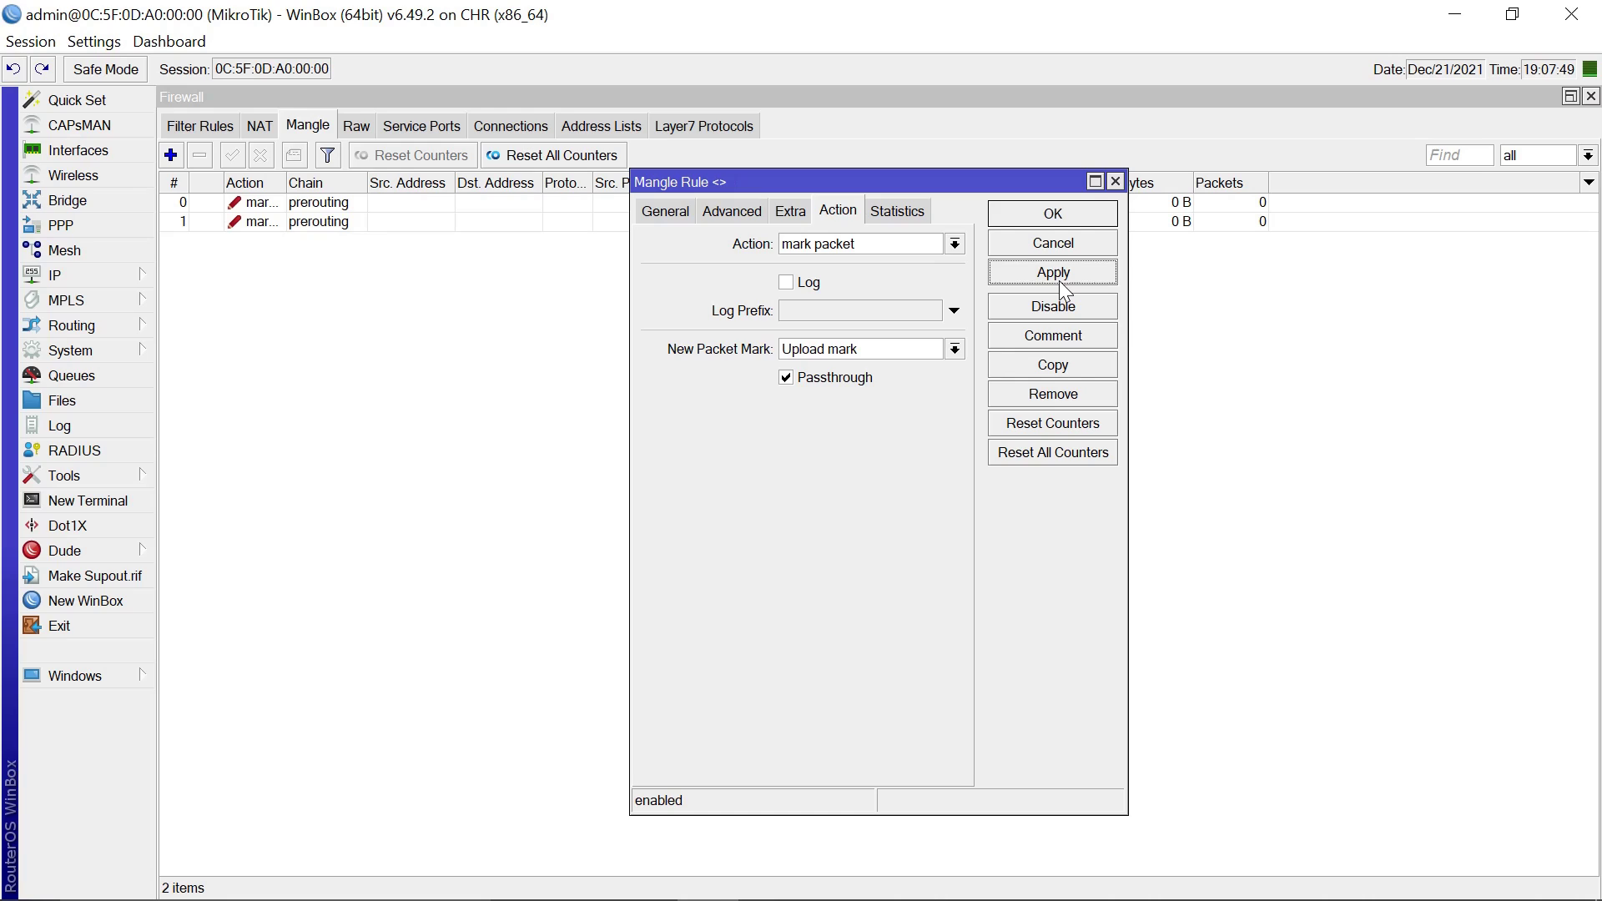
pyautogui.click(1046, 215)
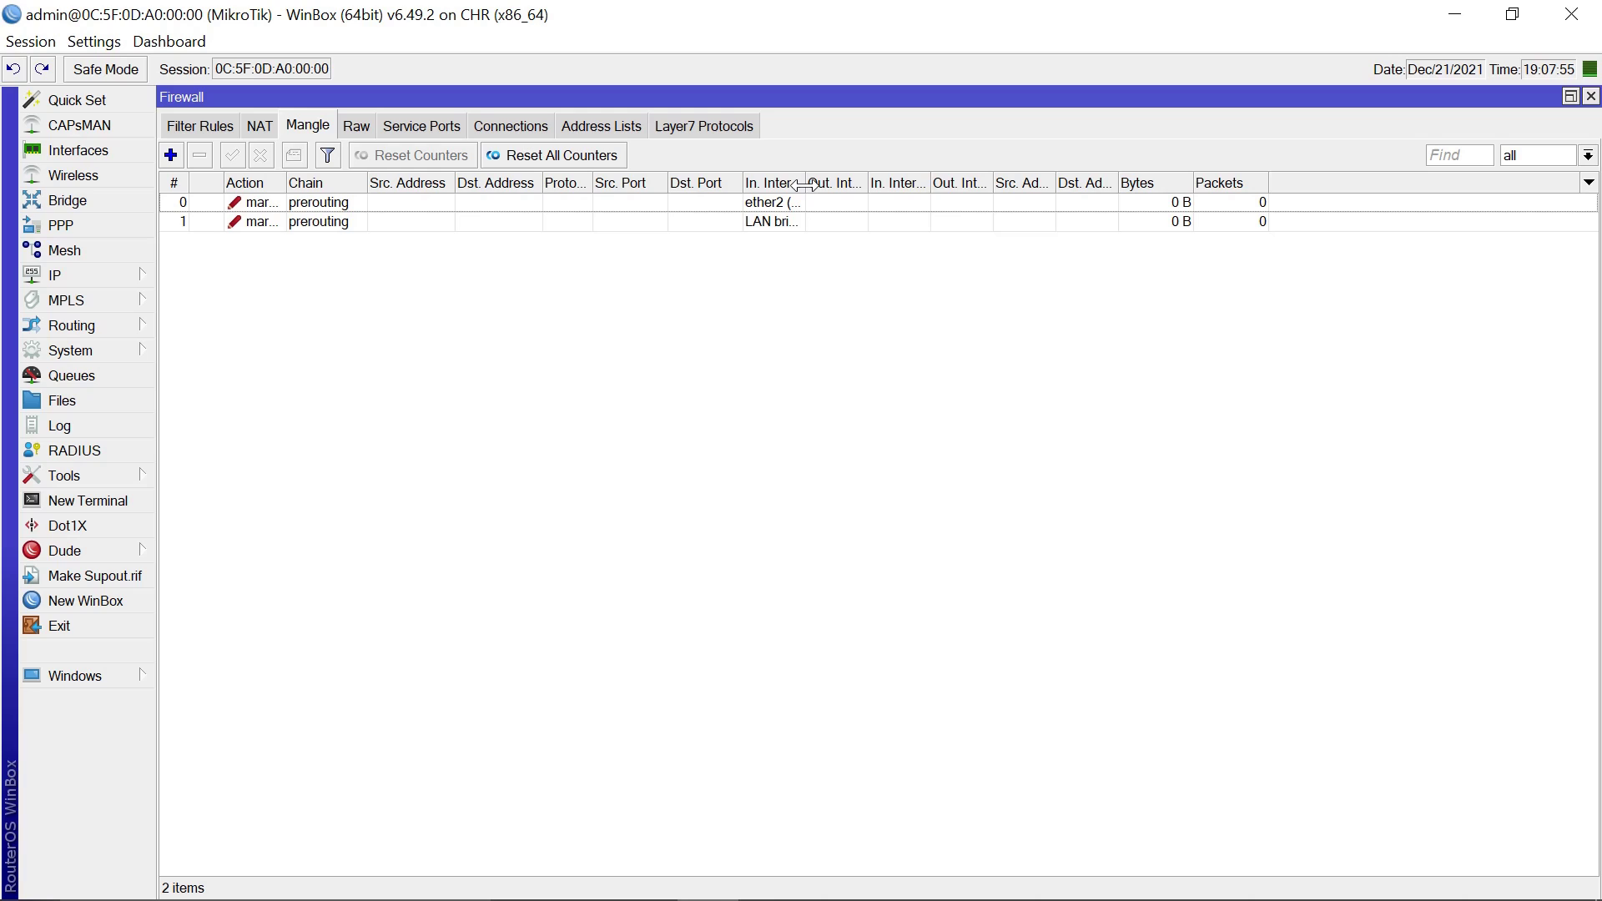
# - Widen the In. Interface column, close Firewall, and show the empty Queue Tree
pyautogui.moveTo(804, 185); pyautogui.dragTo(836, 185)
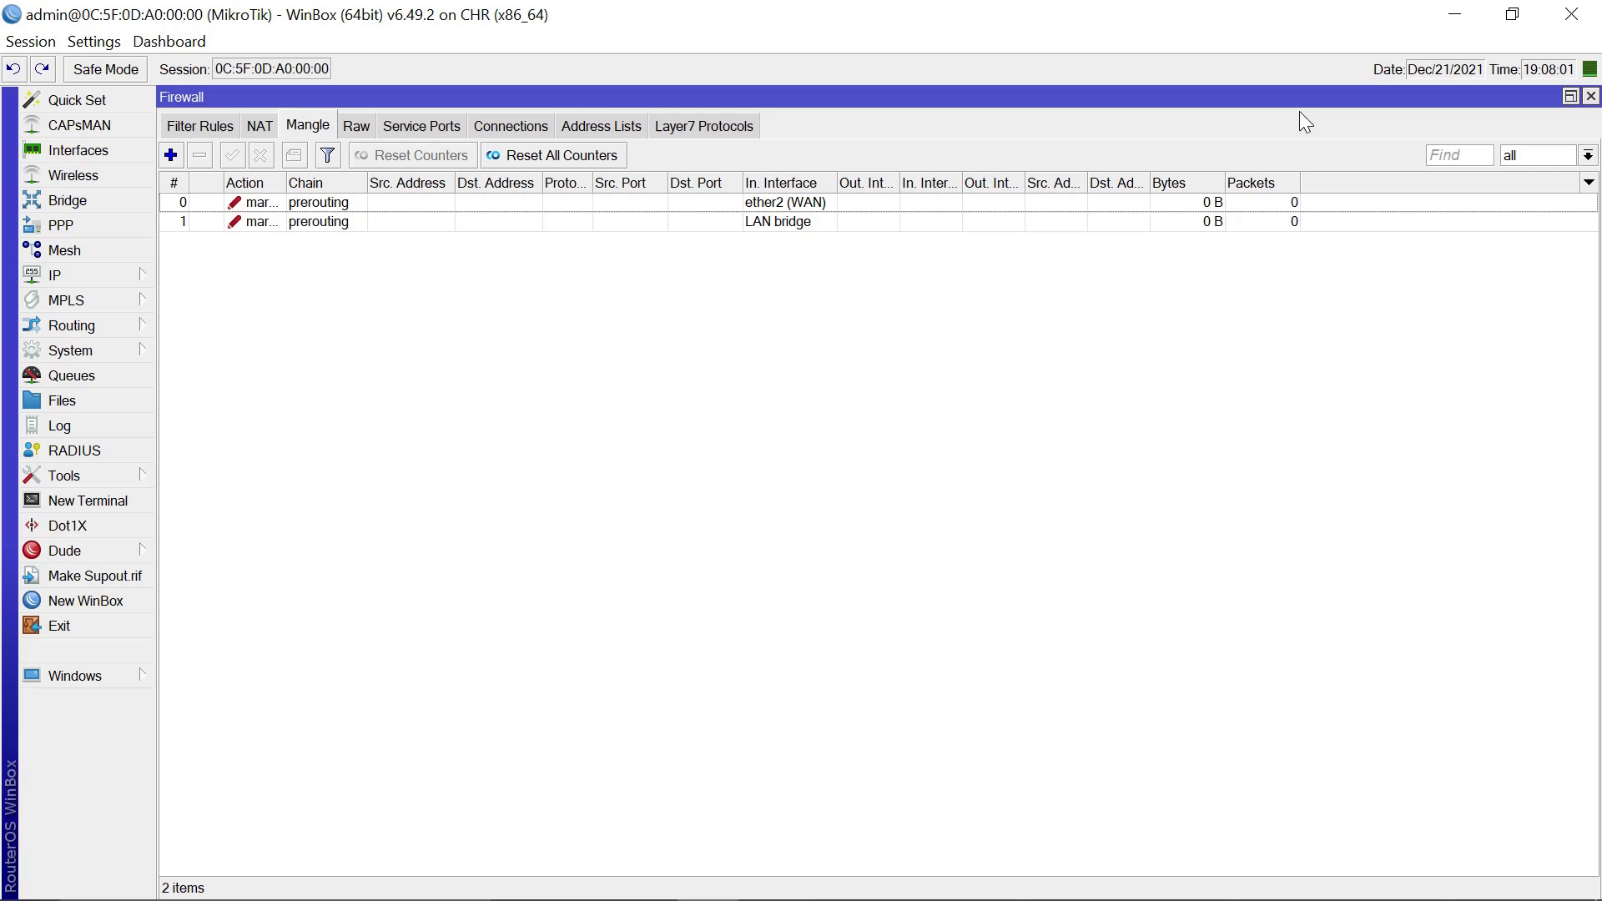
pyautogui.click(1590, 96)
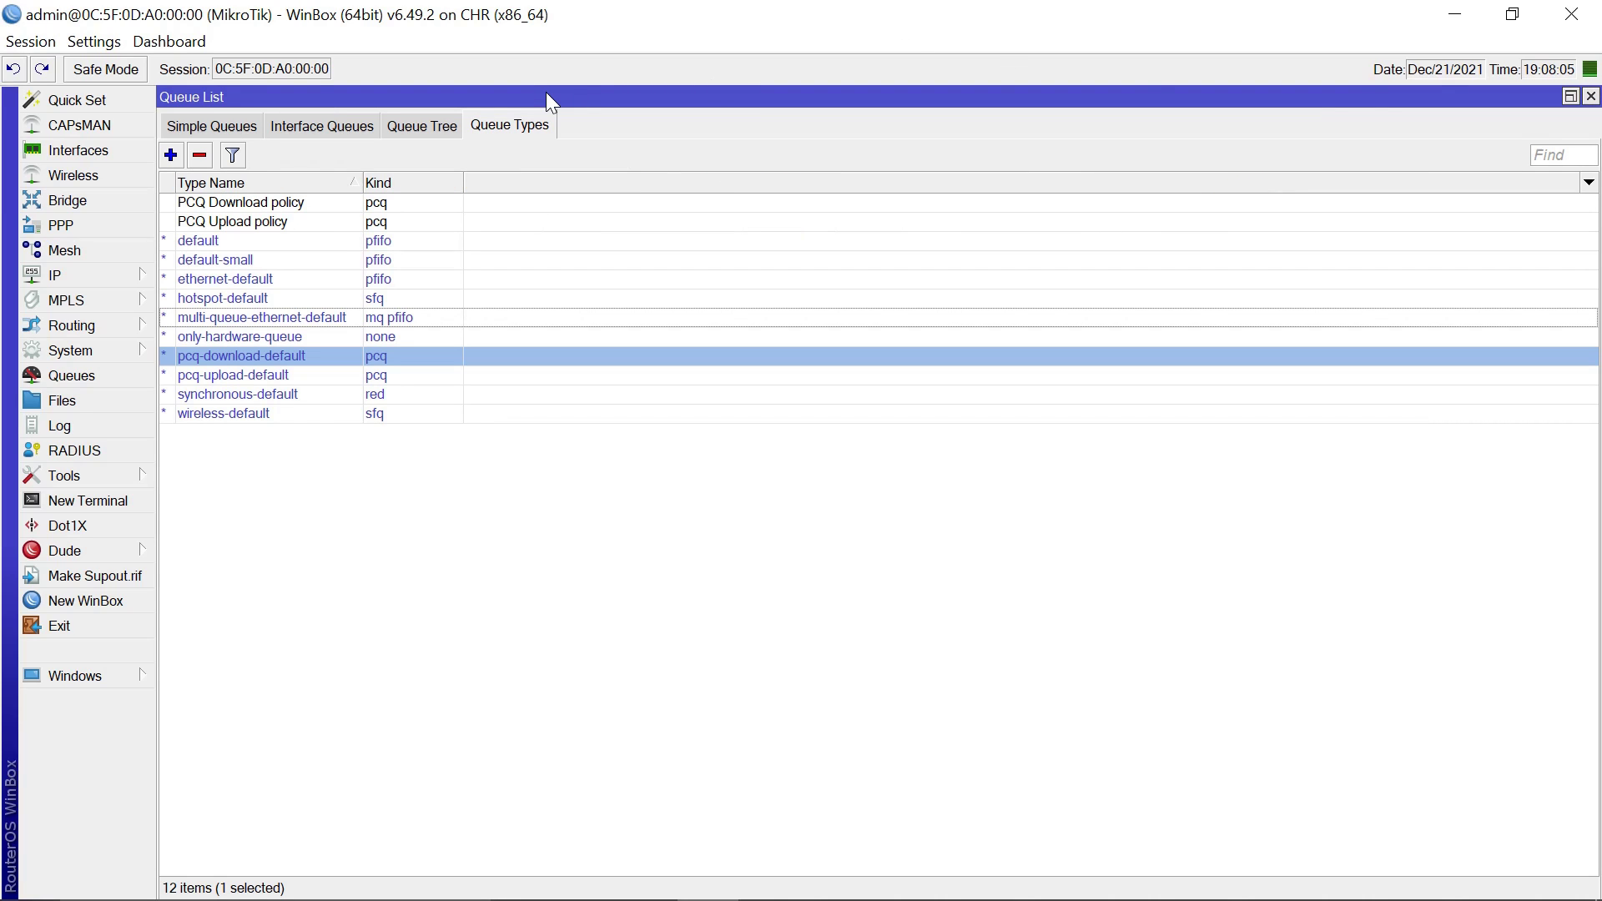
pyautogui.click(430, 130)
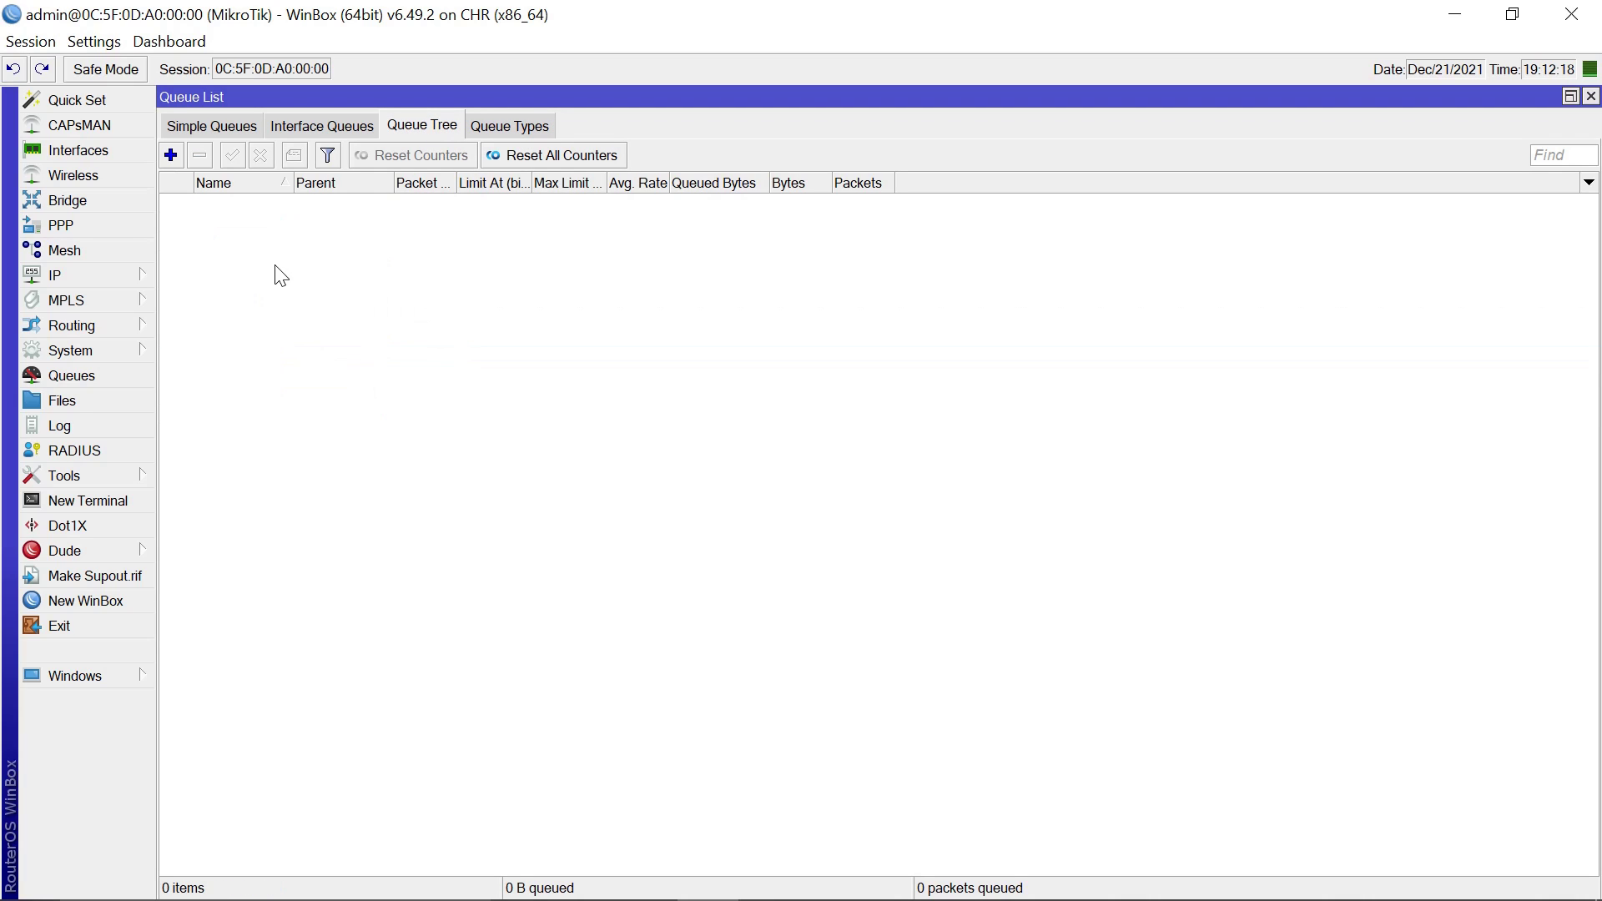
# - Create queue 'ALL Bandwidth' under global with a 50M max limit, then apply and close
pyautogui.click(170, 155)
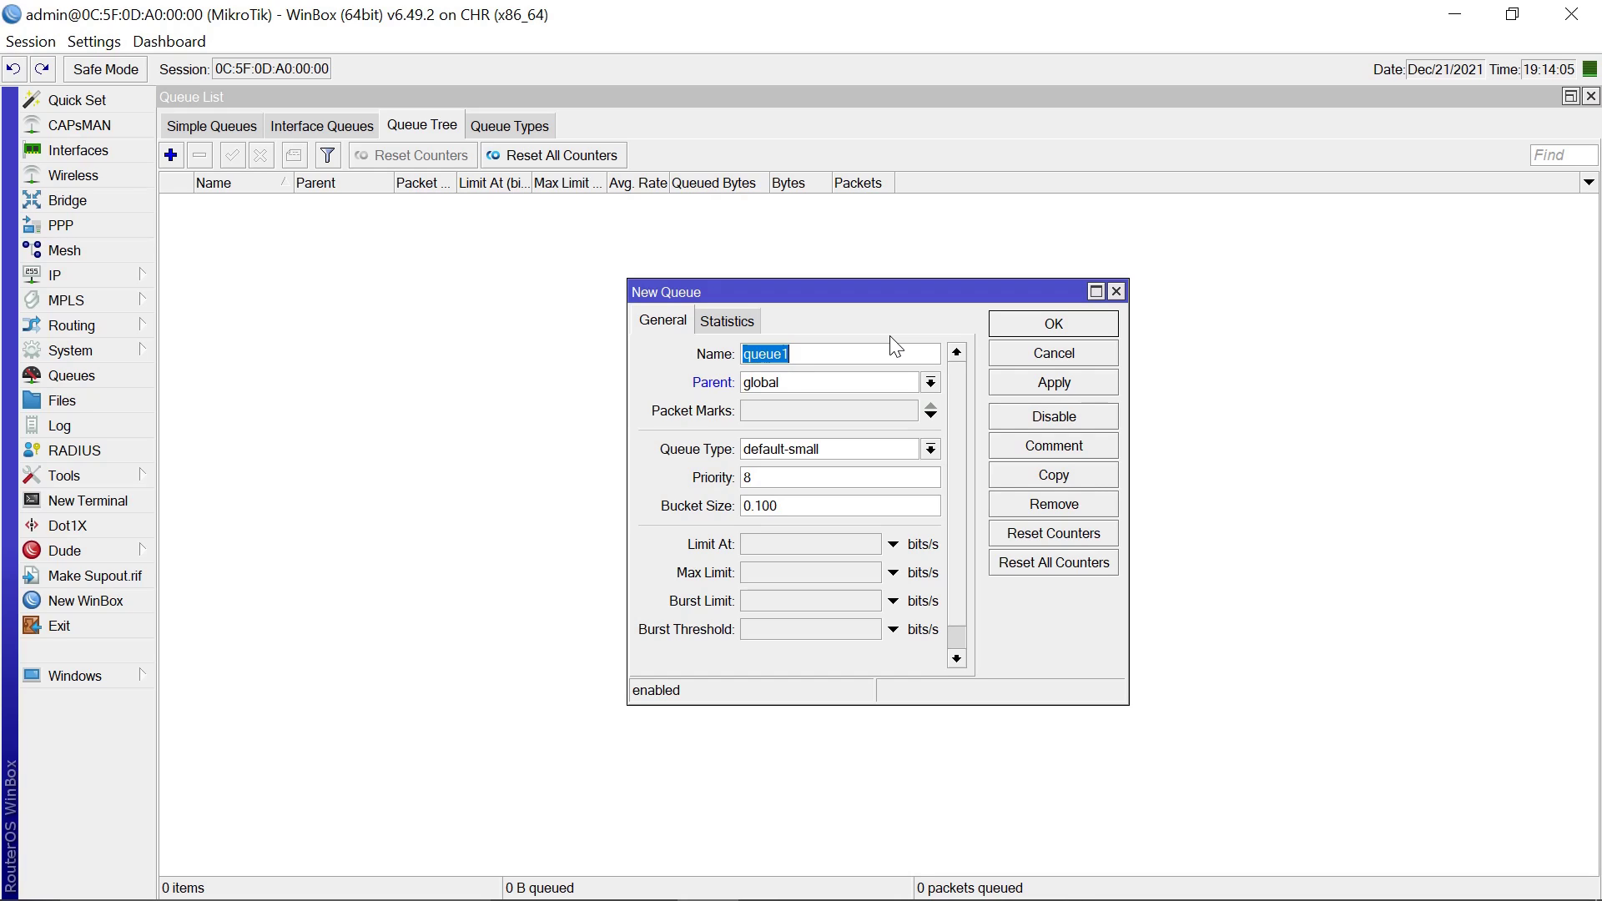
pyautogui.write('ALL ')
pyautogui.write('B')
pyautogui.write('andwid')
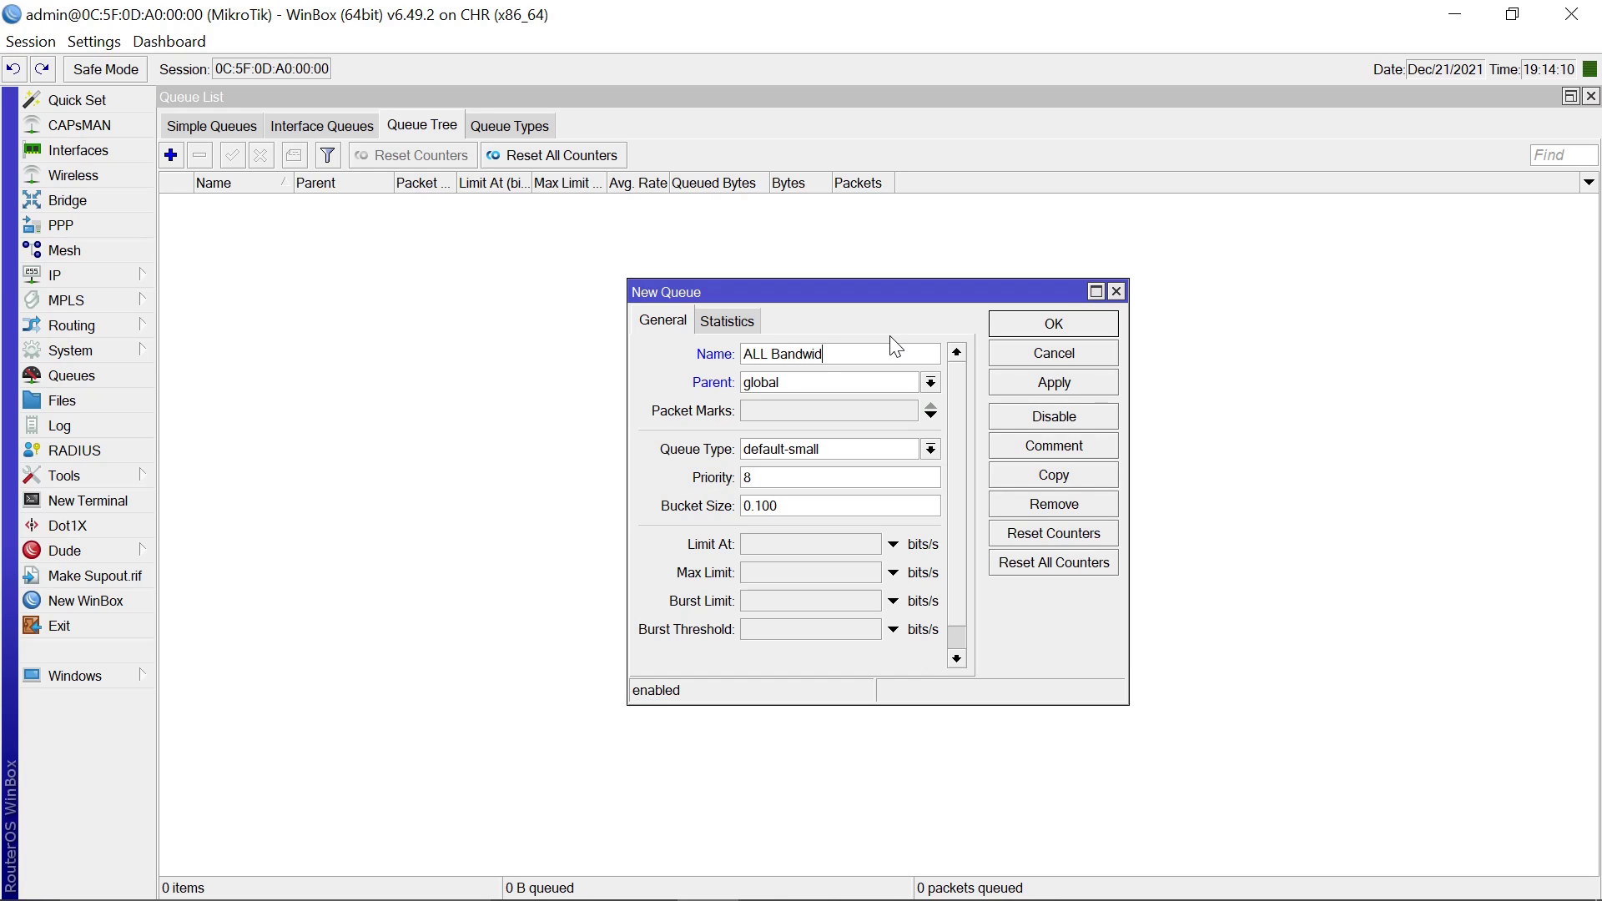
pyautogui.write('th')
pyautogui.click(785, 570)
pyautogui.write('50M')
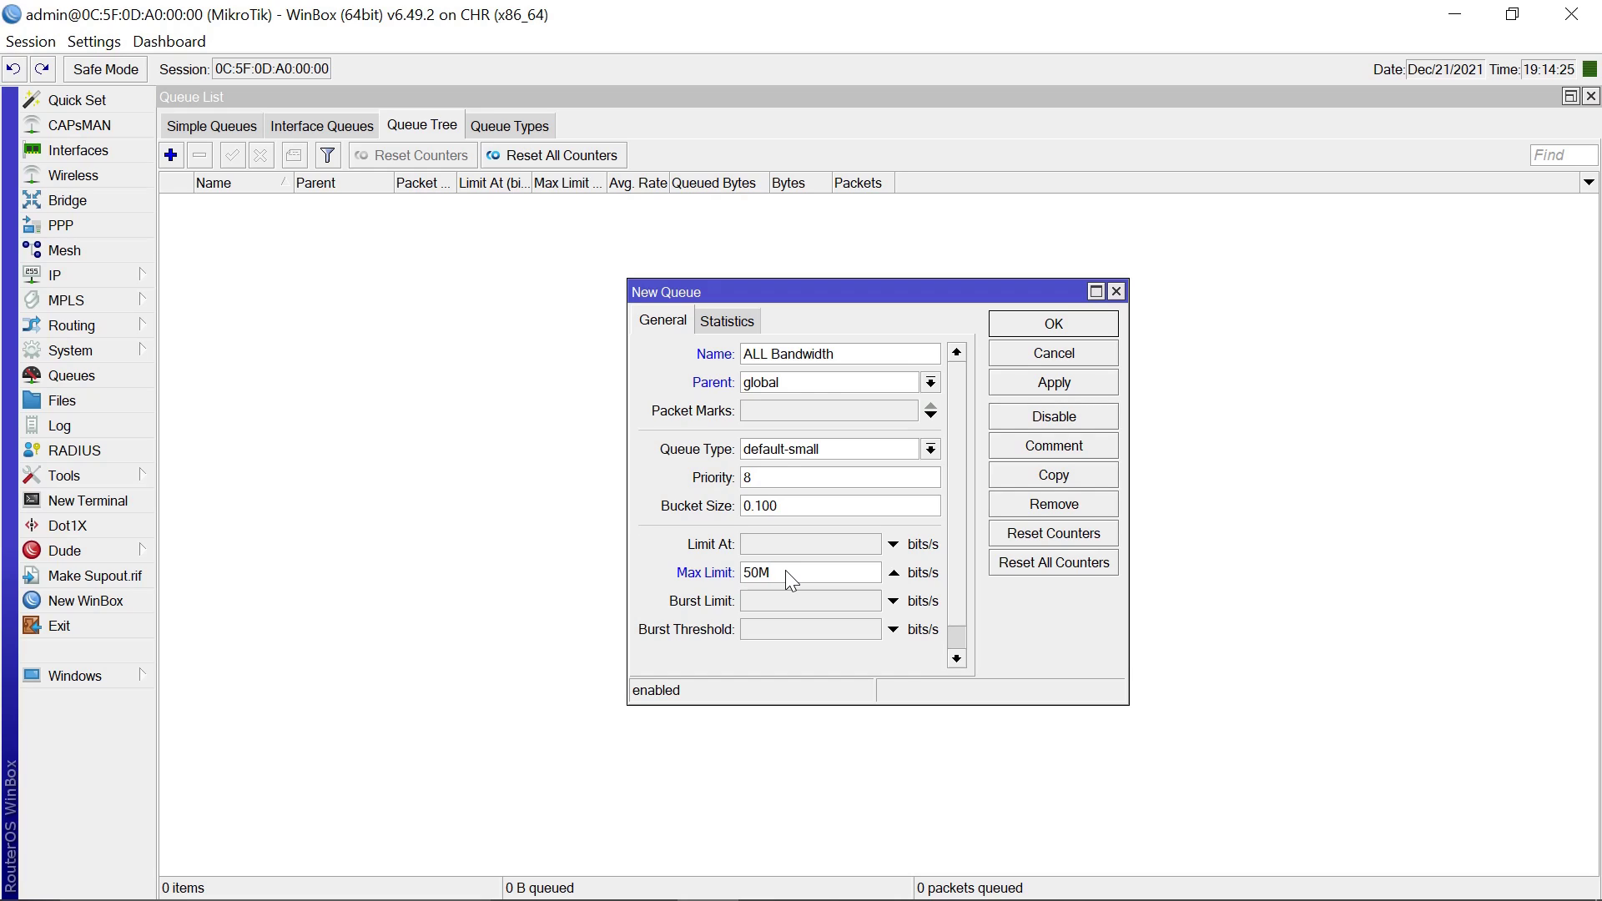
pyautogui.click(1082, 381)
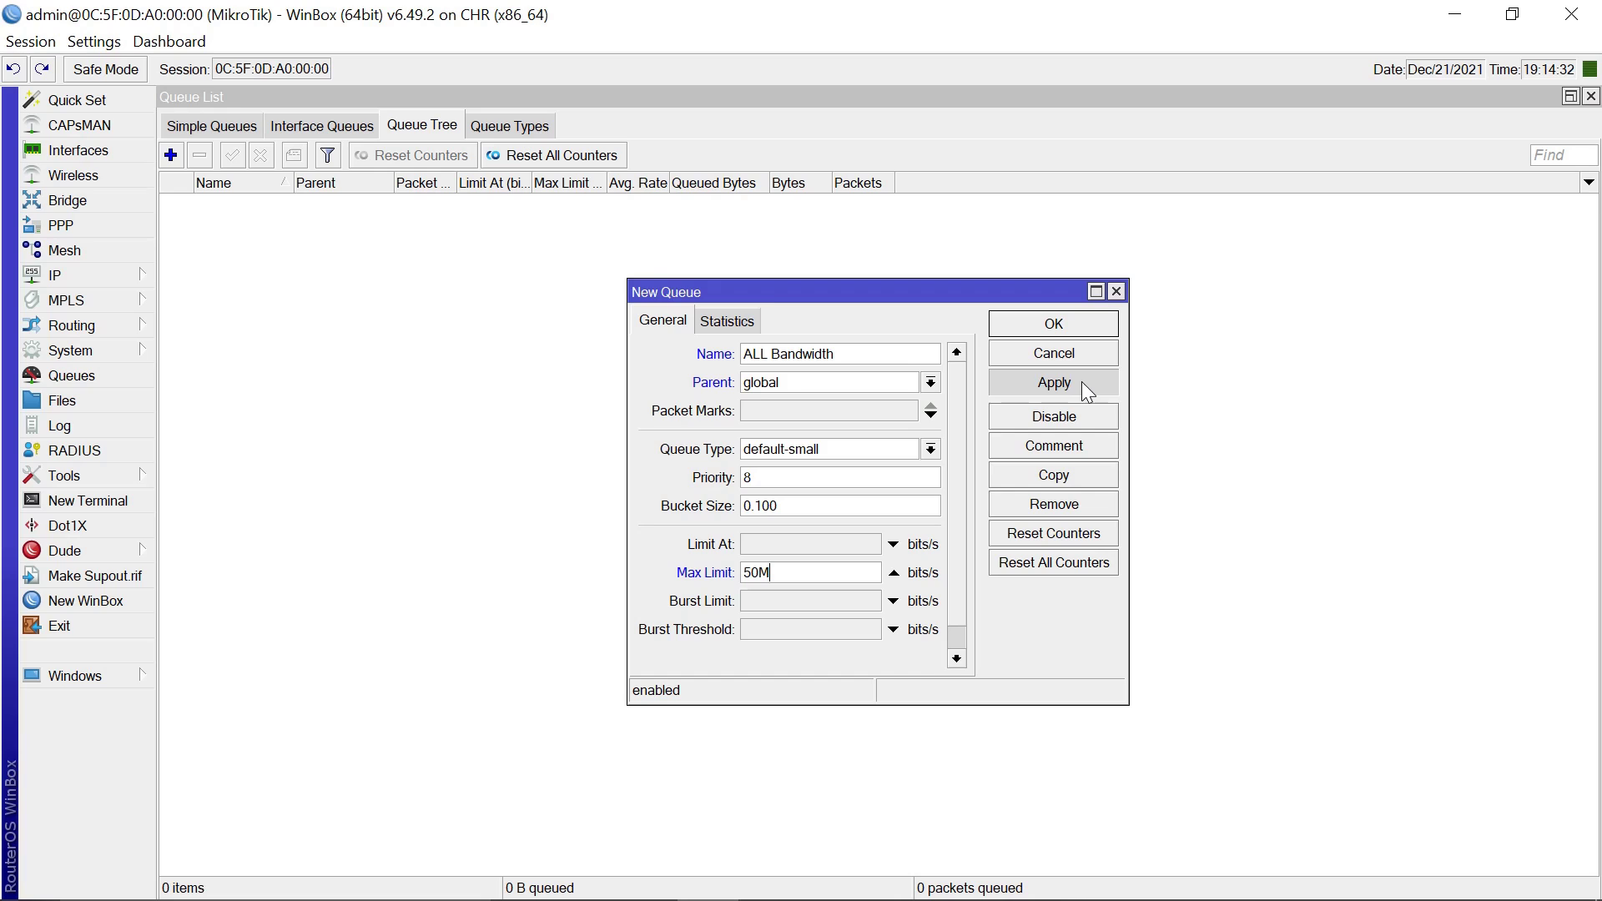
pyautogui.click(1053, 325)
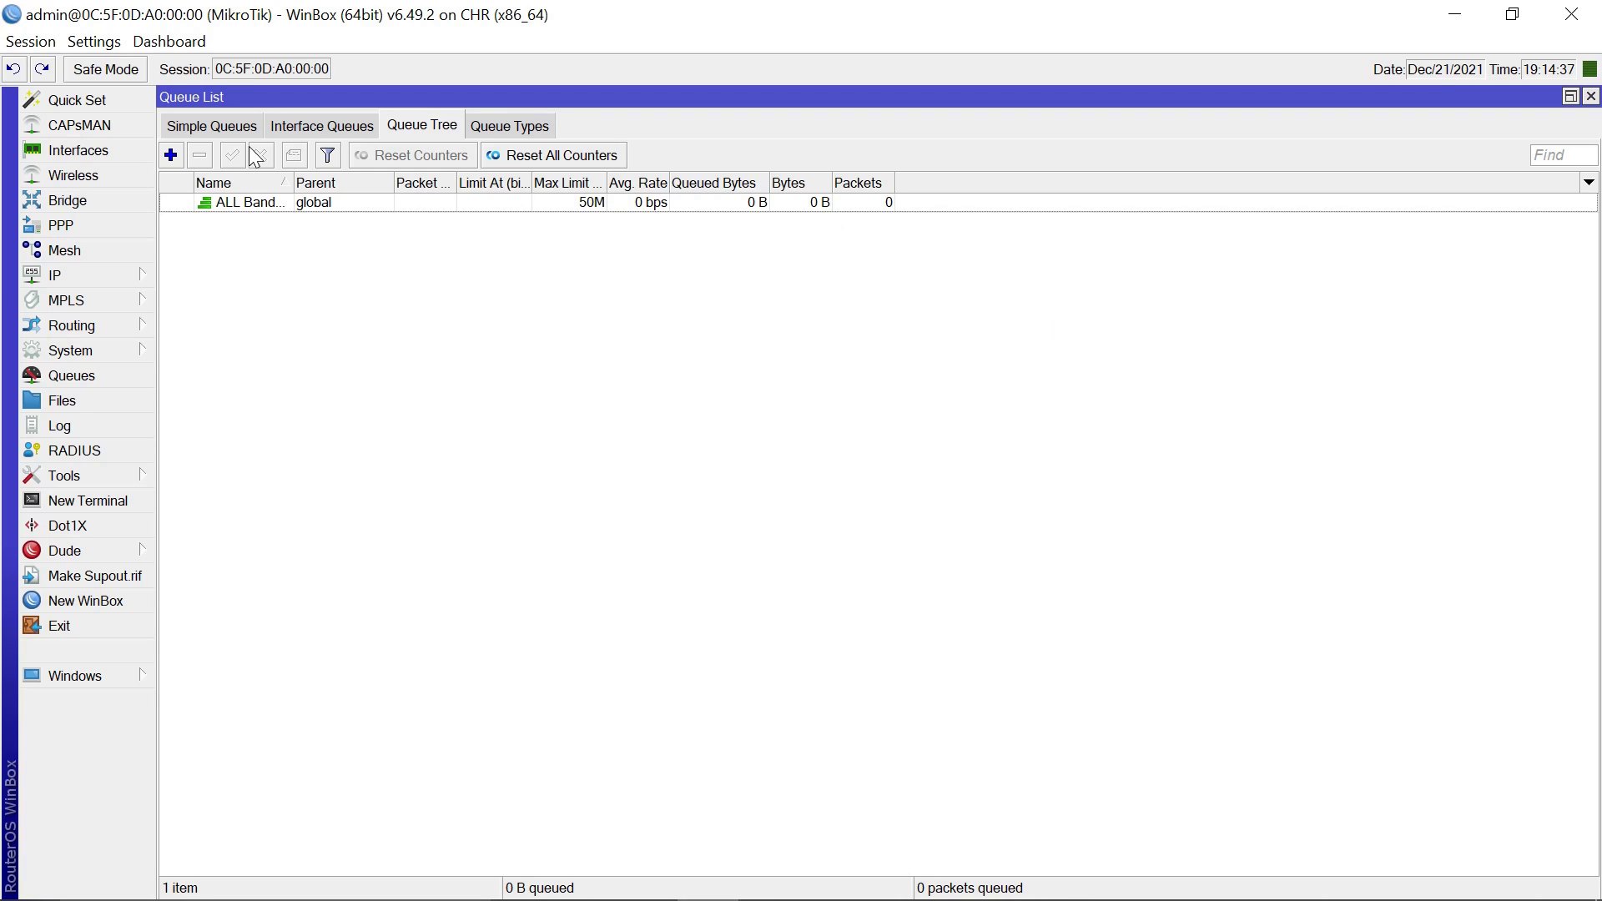
# - Add queue 'Download' with parent ALL Bandwidth and packet mark 'Download mark'
pyautogui.click(172, 156)
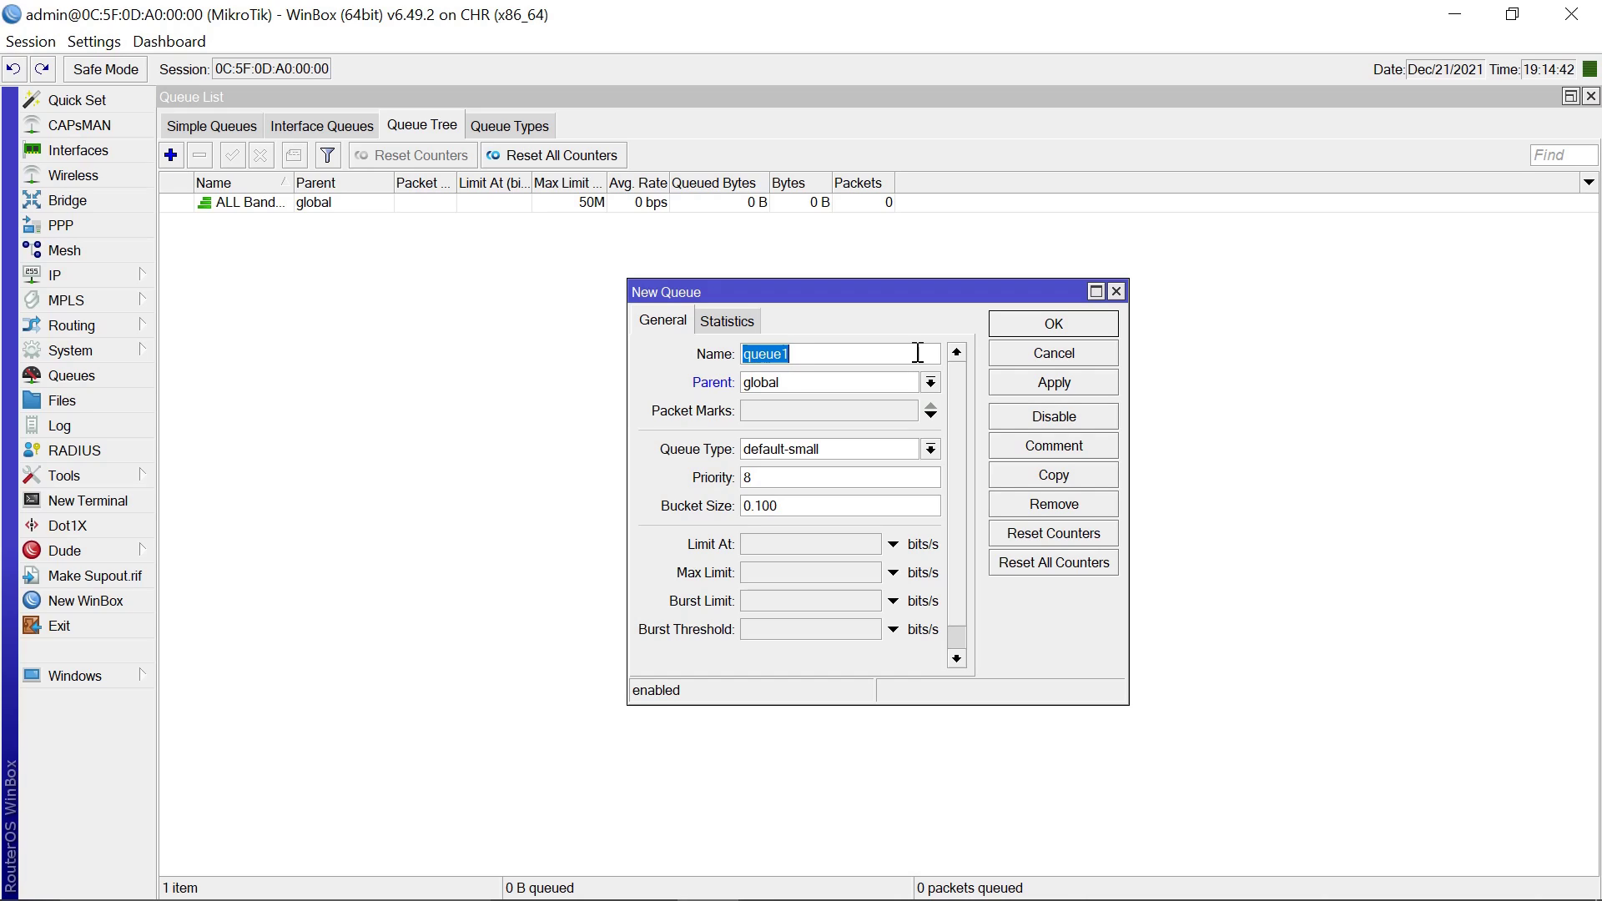
pyautogui.write('Downloa')
pyautogui.write('d')
pyautogui.click(928, 385)
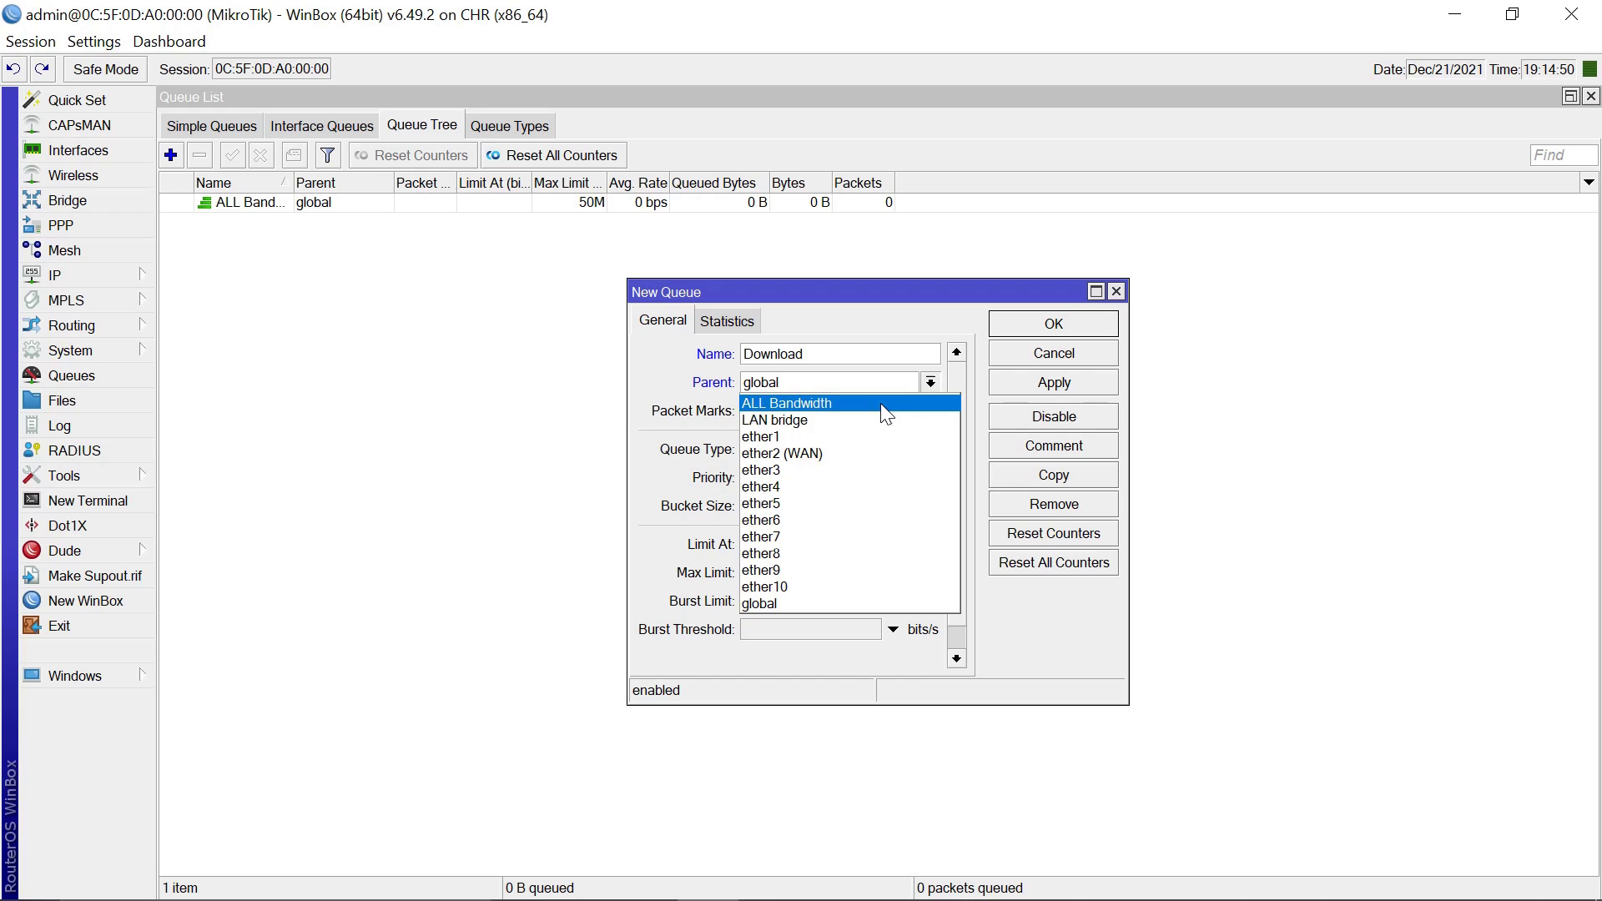
pyautogui.click(820, 403)
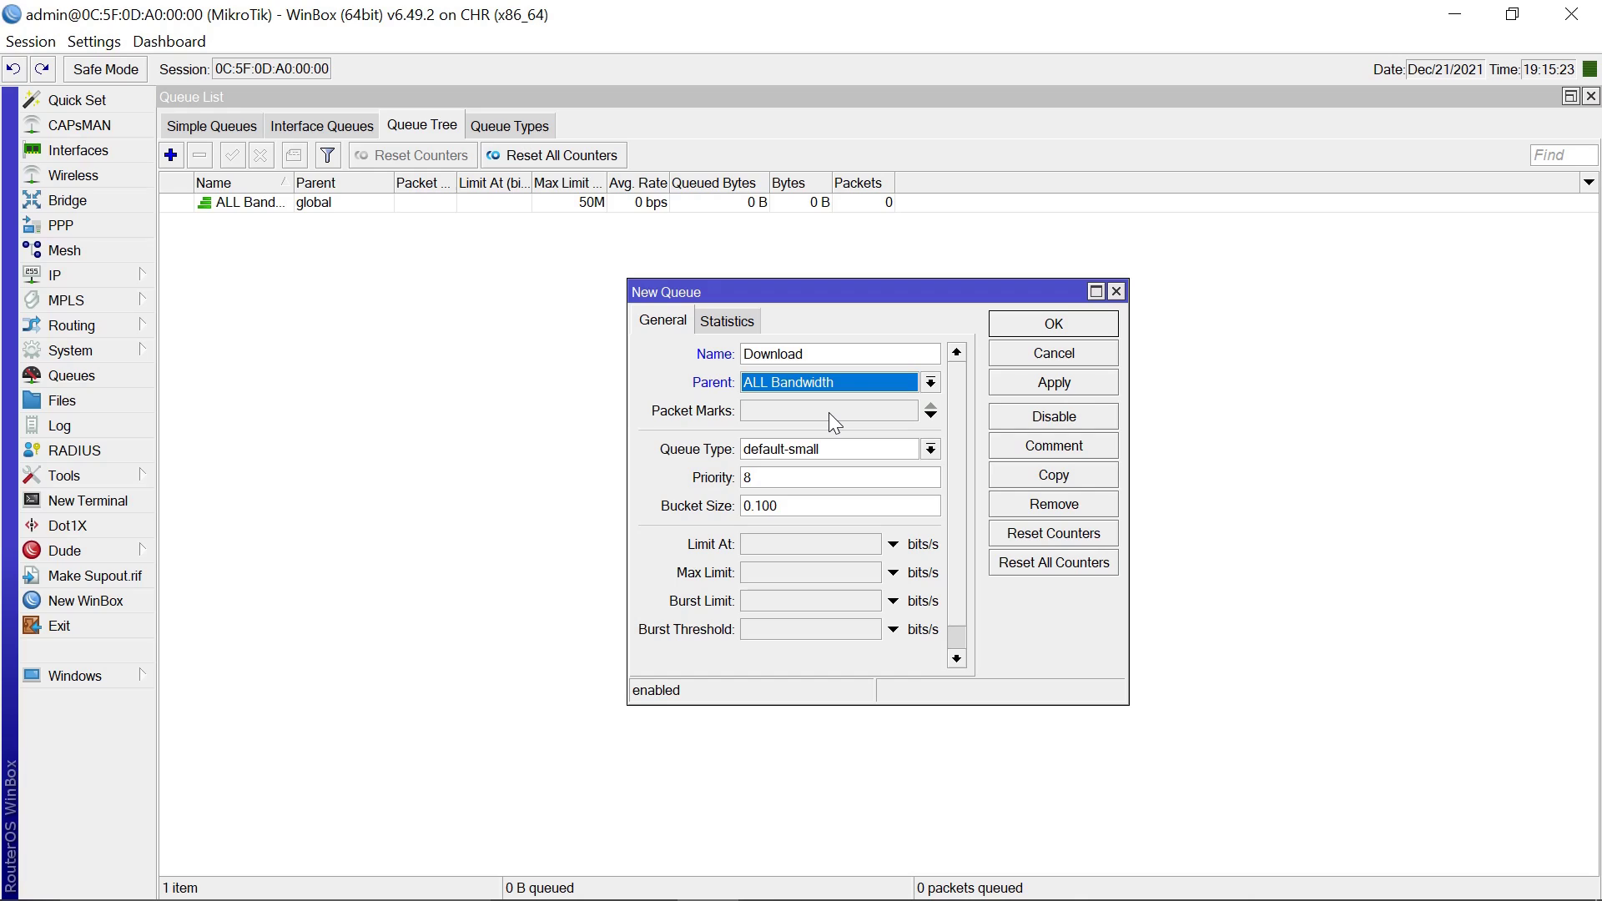
pyautogui.click(932, 413)
pyautogui.click(907, 412)
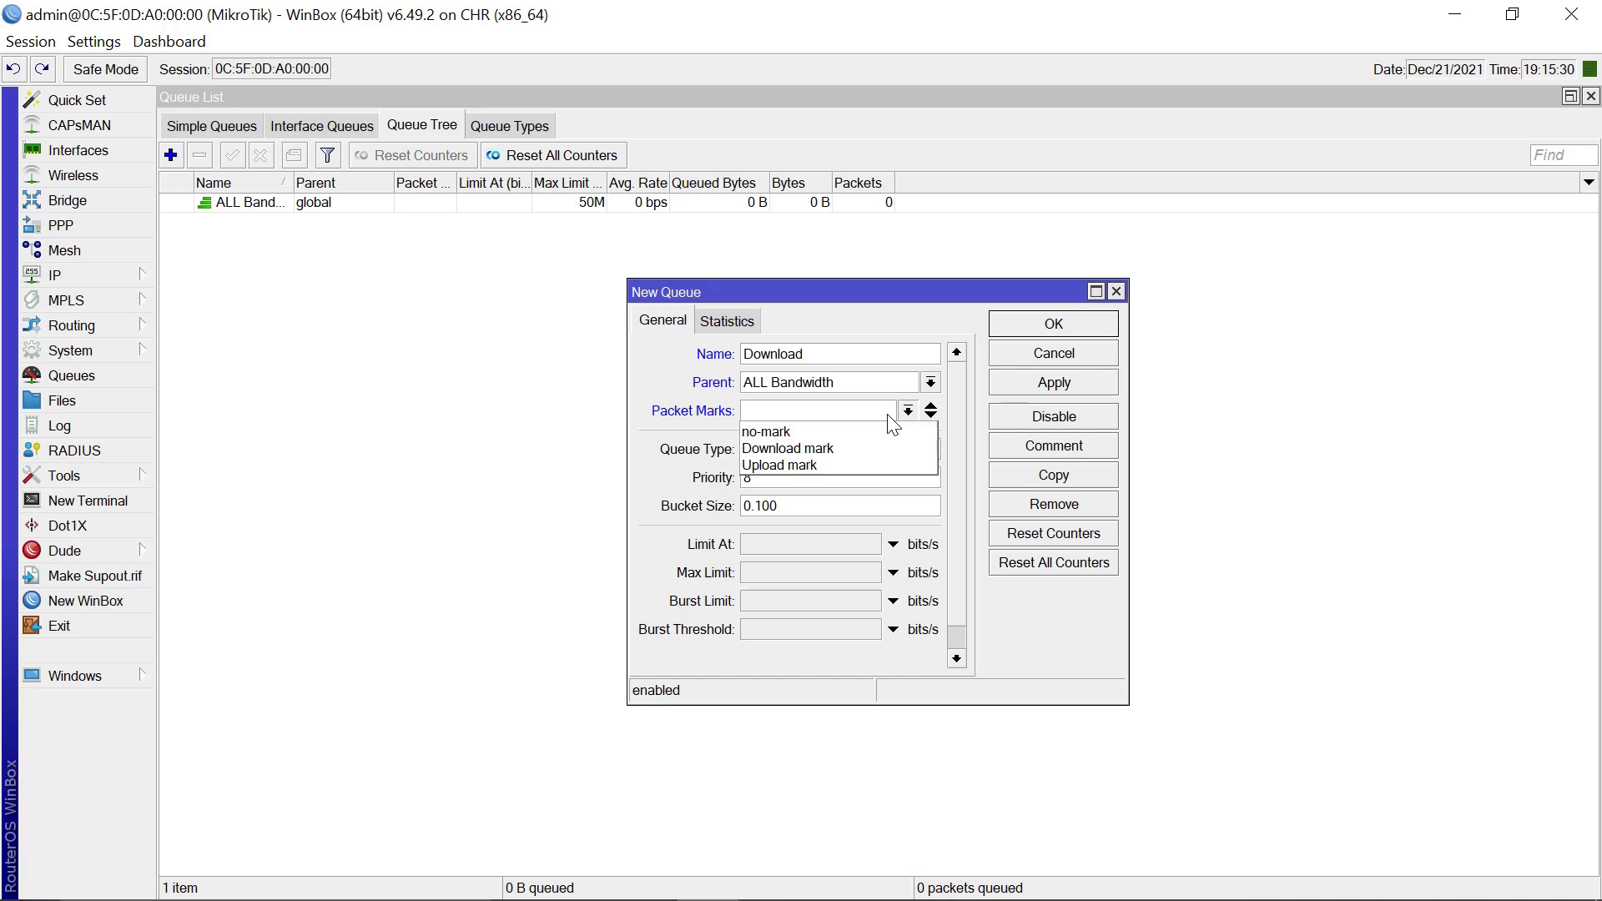
pyautogui.click(816, 448)
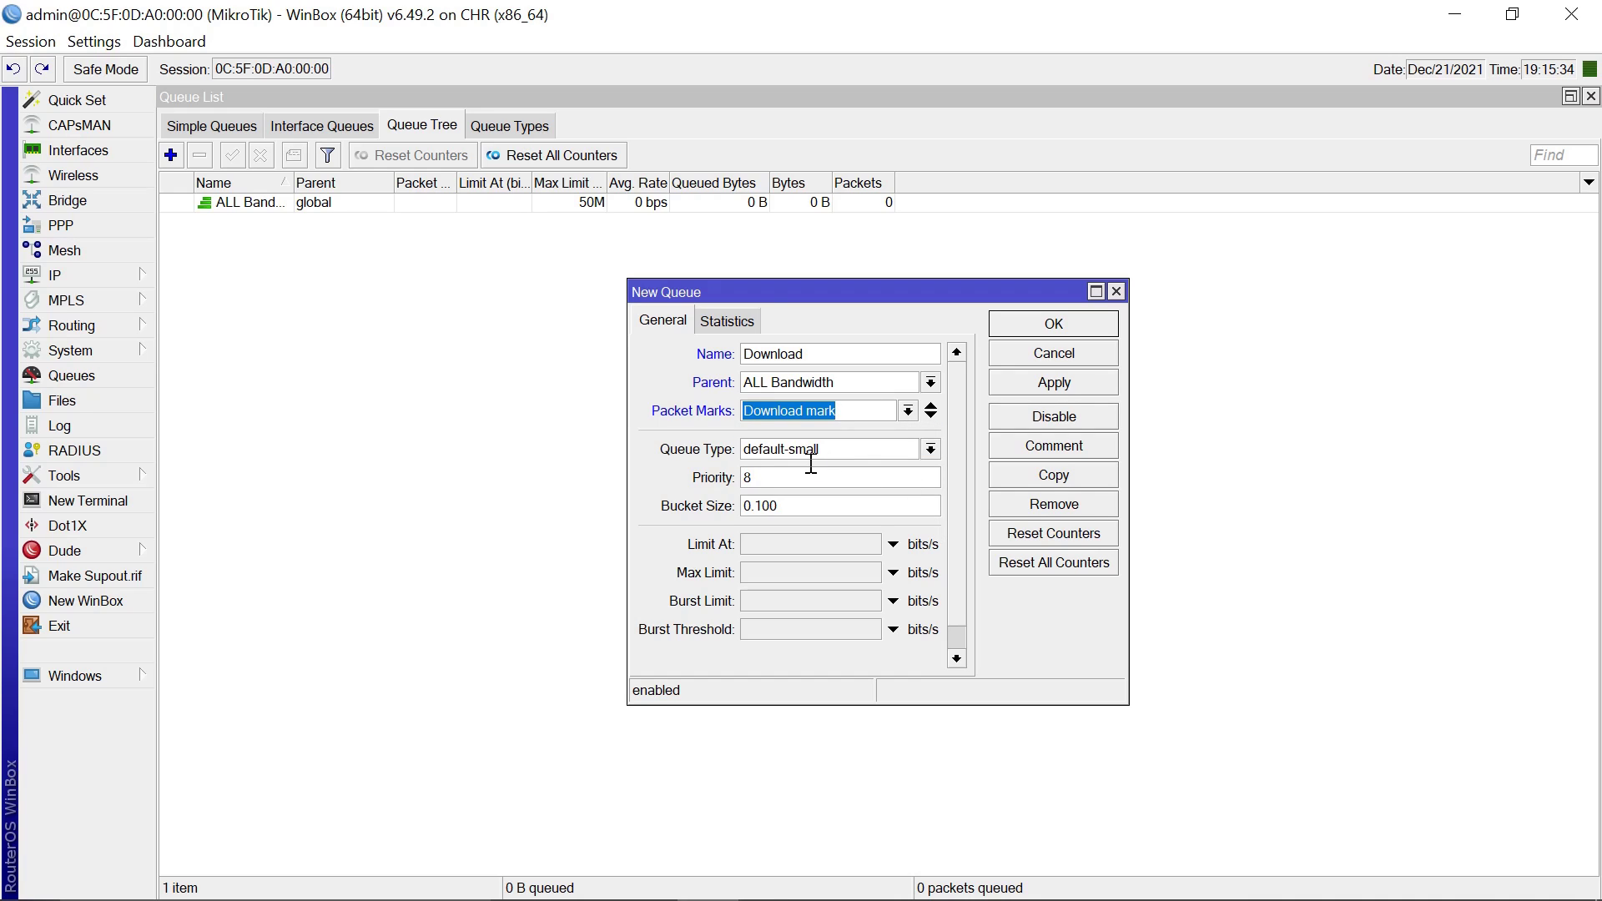
pyautogui.click(1055, 383)
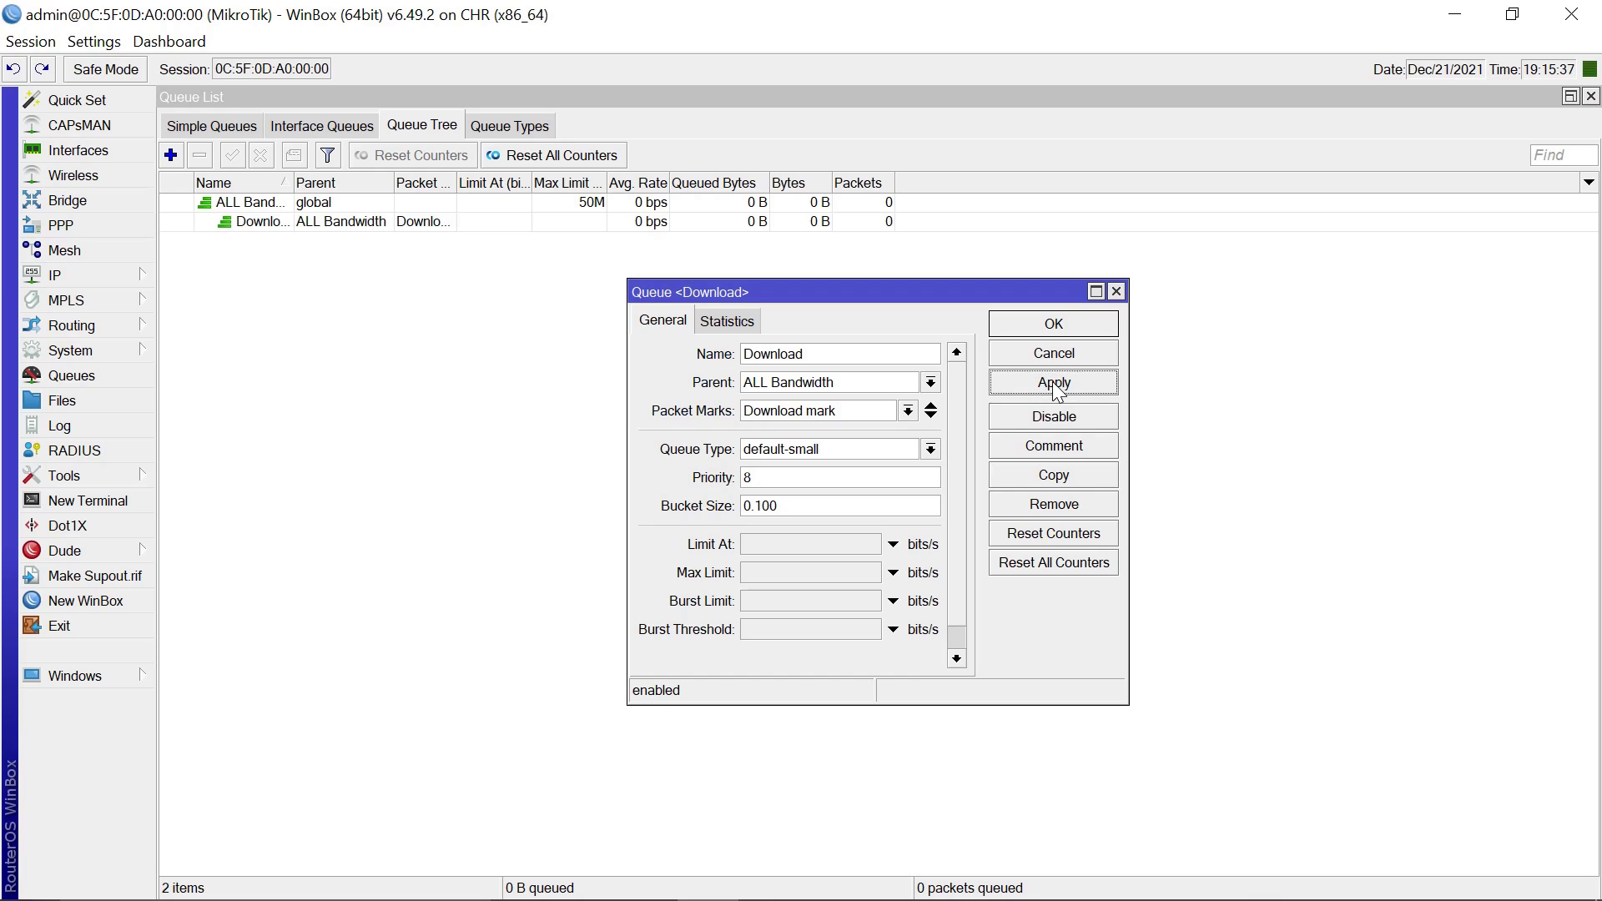
pyautogui.click(1053, 325)
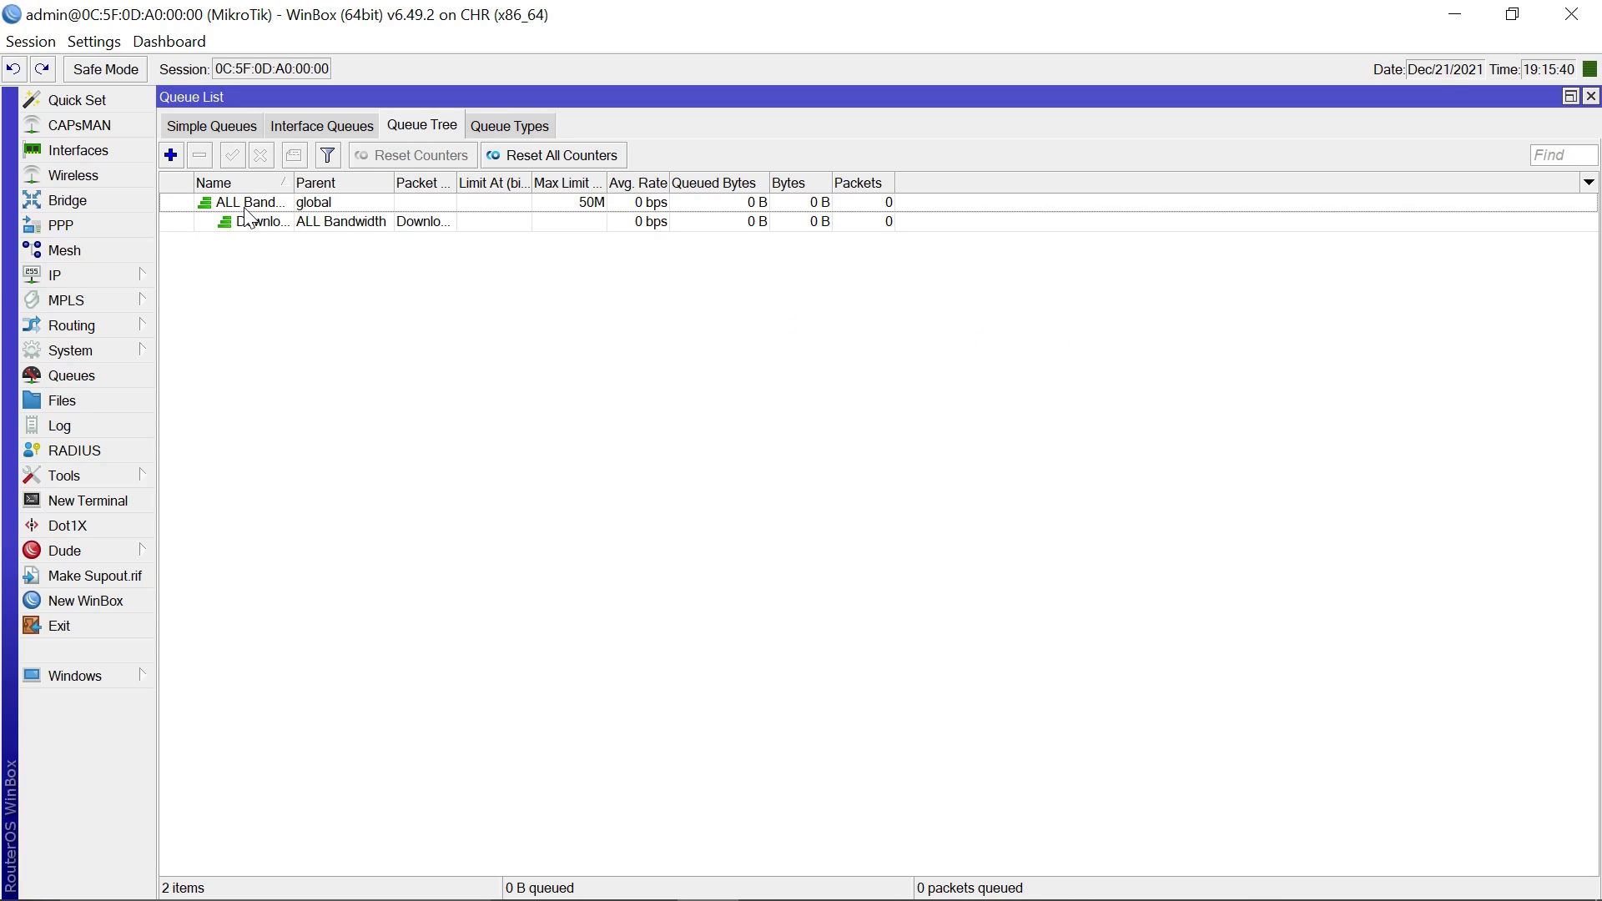
# - Add queue 'Upload' with parent ALL Bandwidth and packet mark 'Upload mark'
pyautogui.click(168, 155)
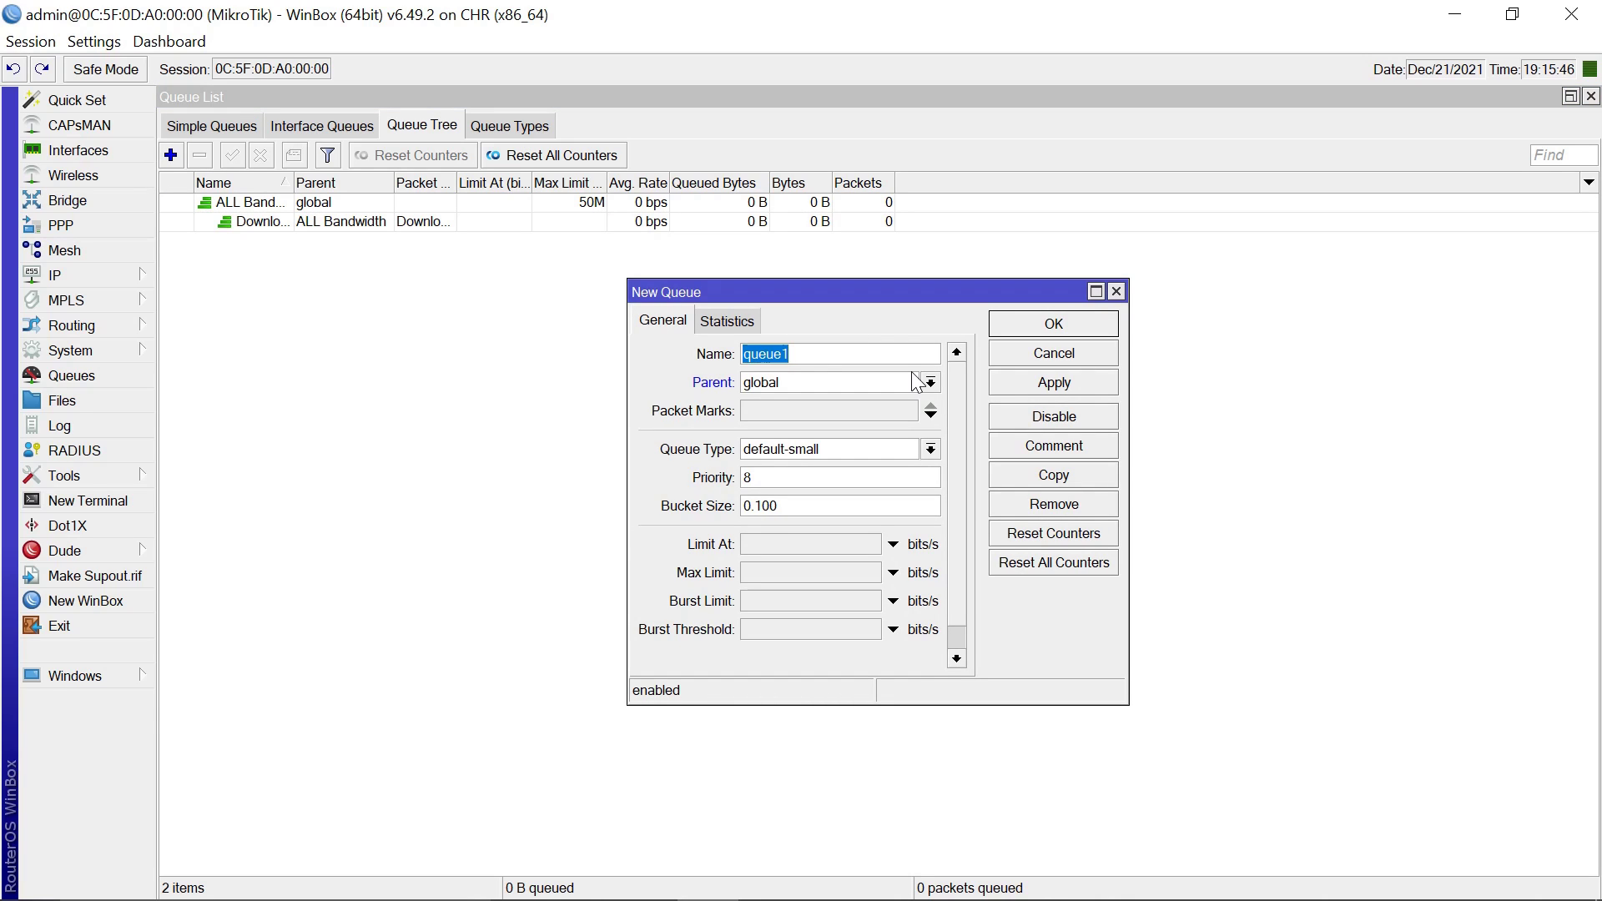
pyautogui.write('U')
pyautogui.write('pload')
pyautogui.click(930, 382)
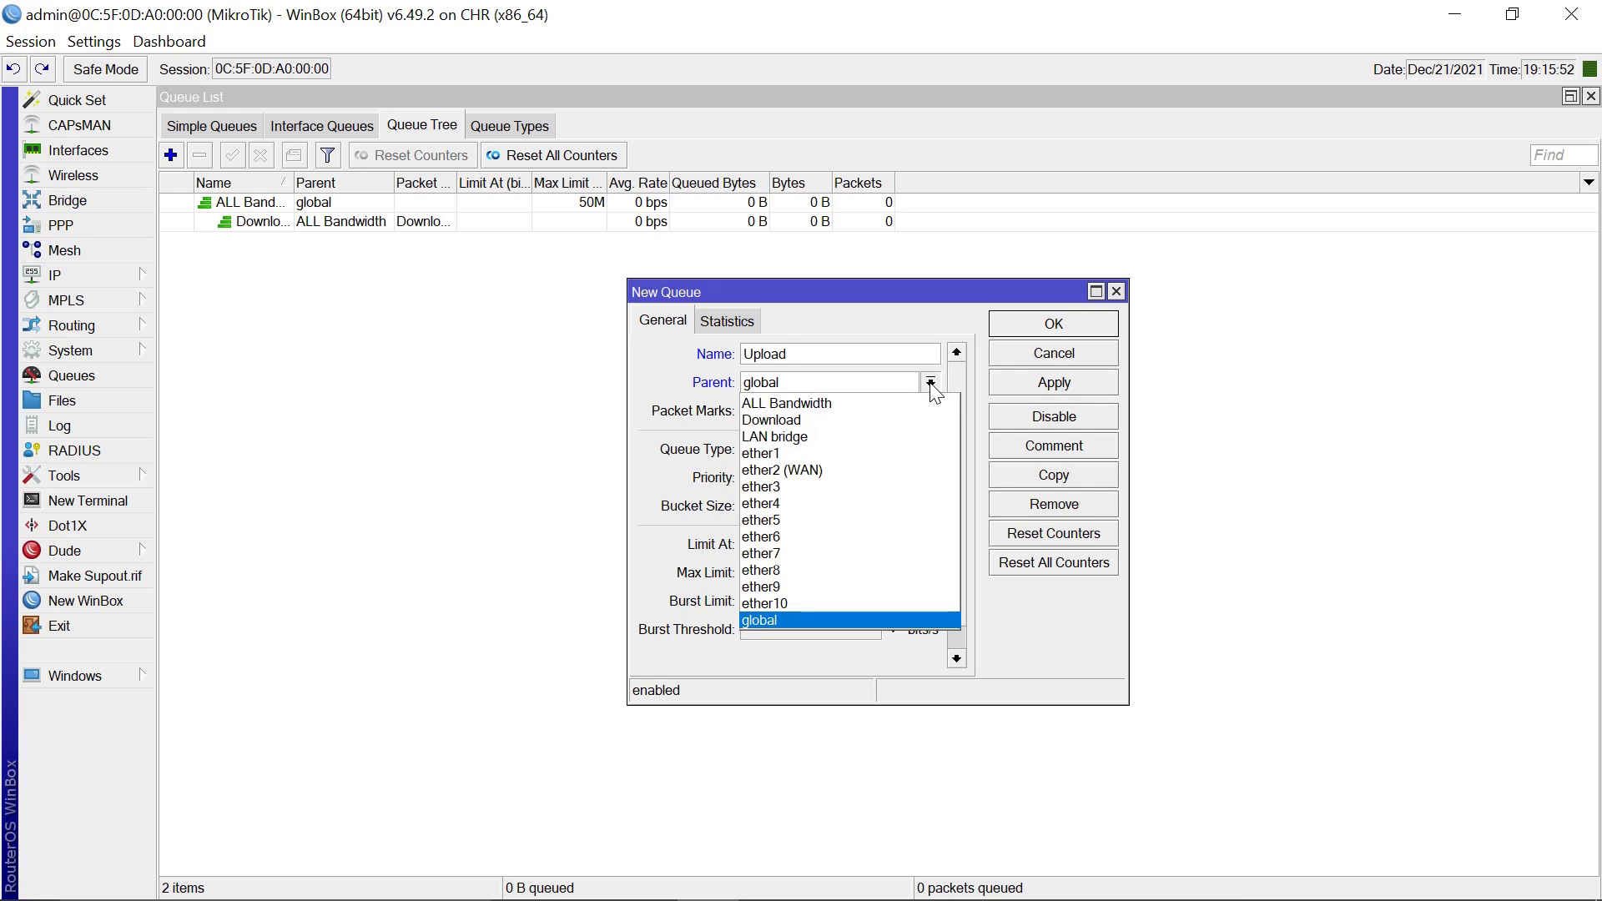
pyautogui.click(802, 405)
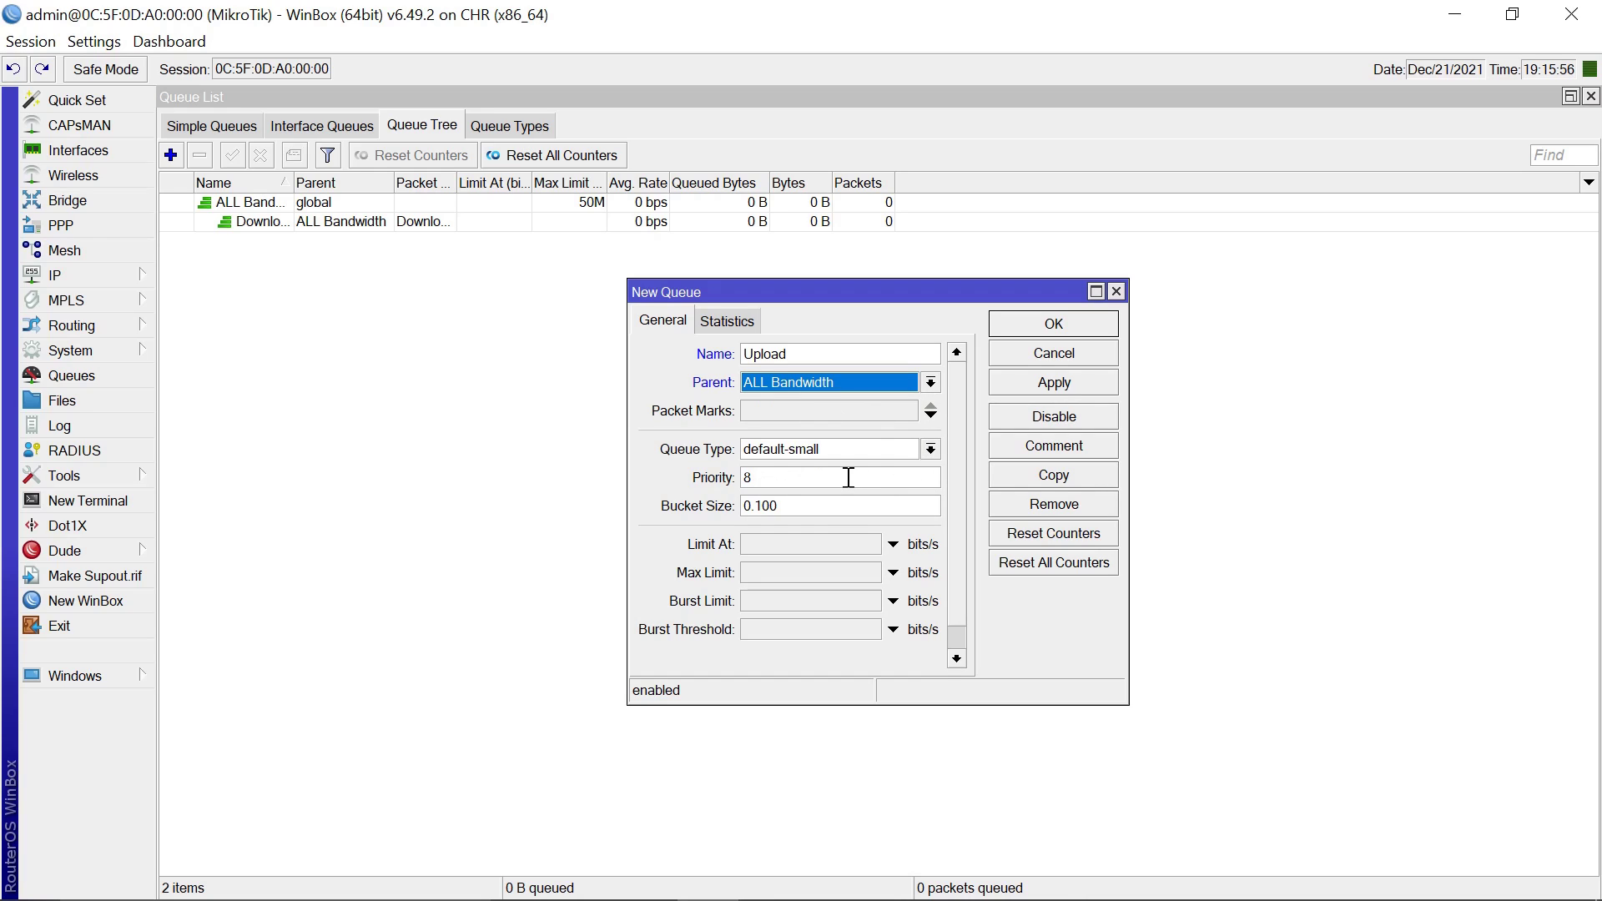
pyautogui.click(932, 416)
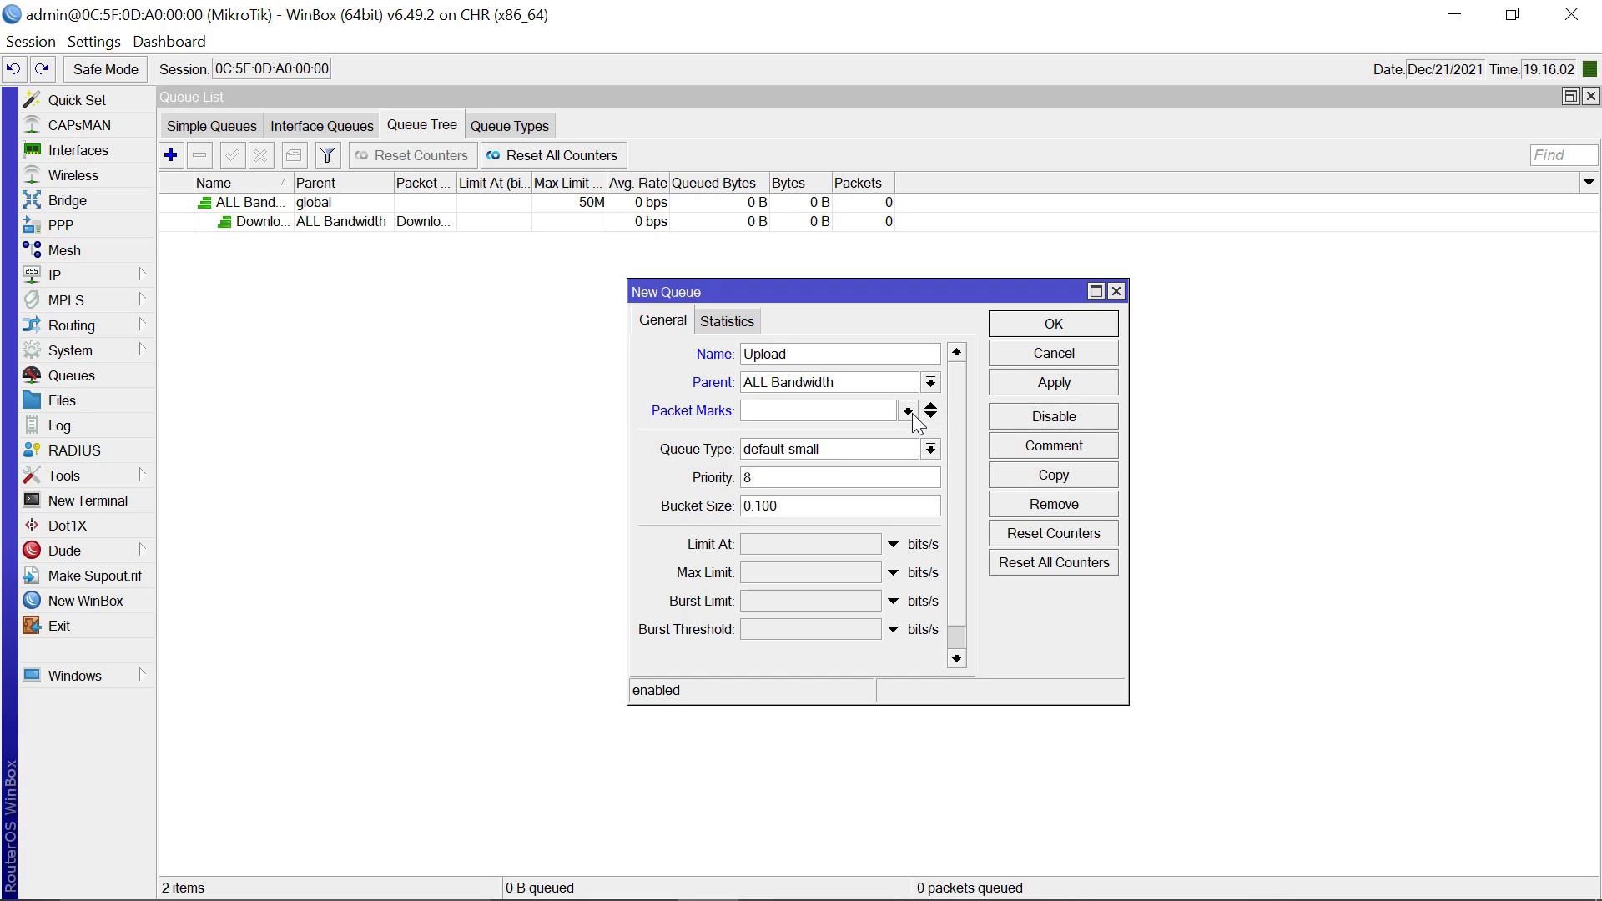
pyautogui.click(908, 411)
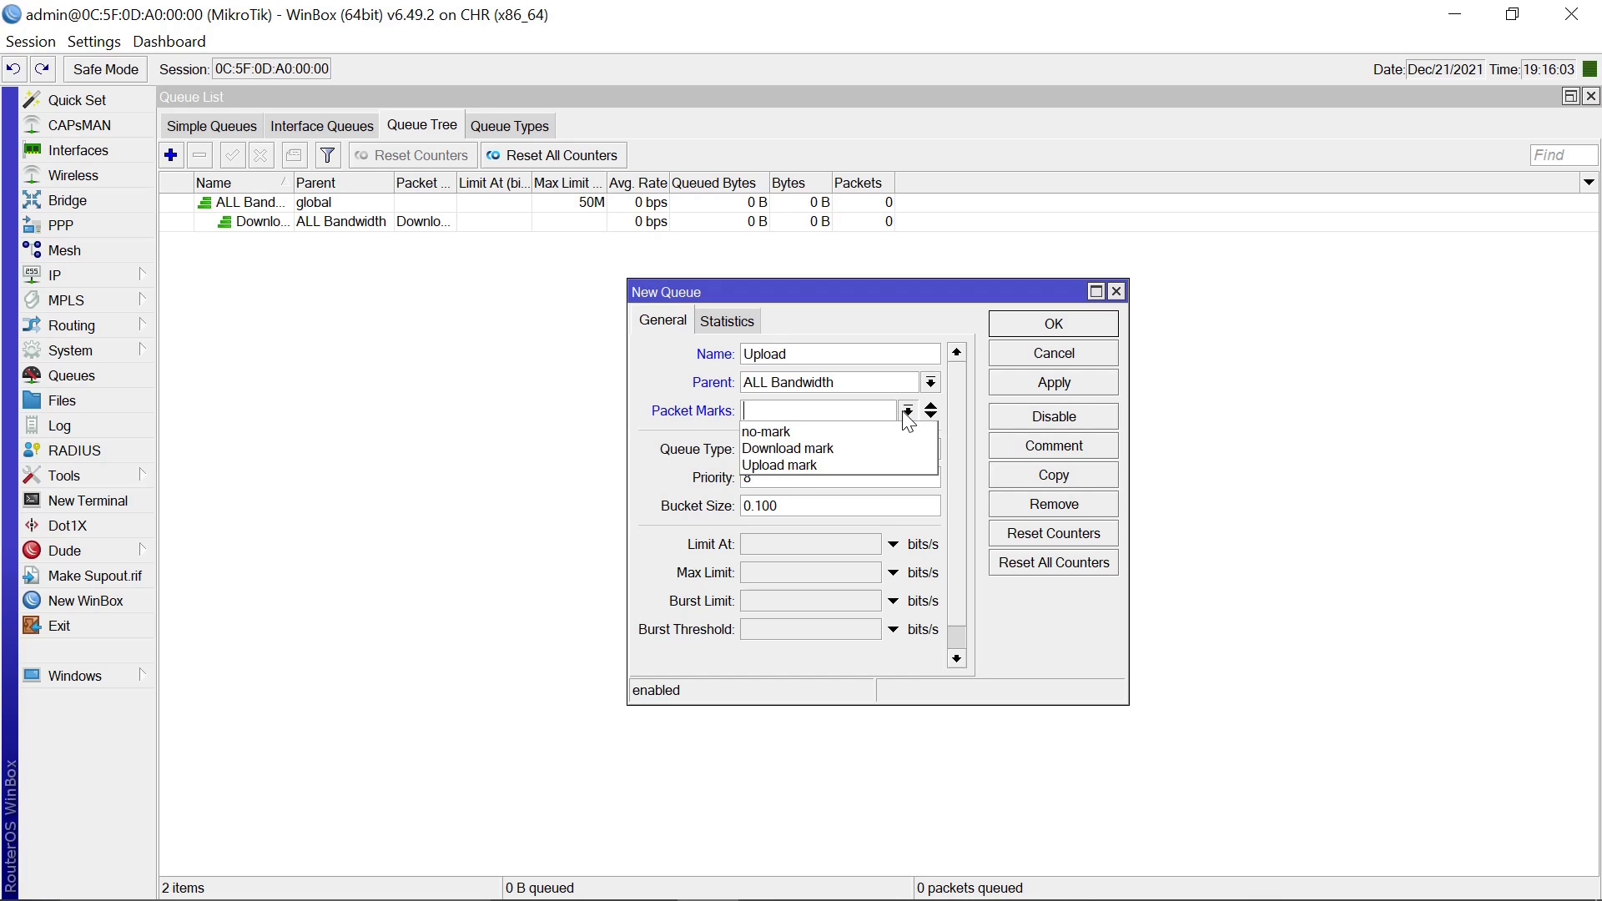
pyautogui.click(812, 465)
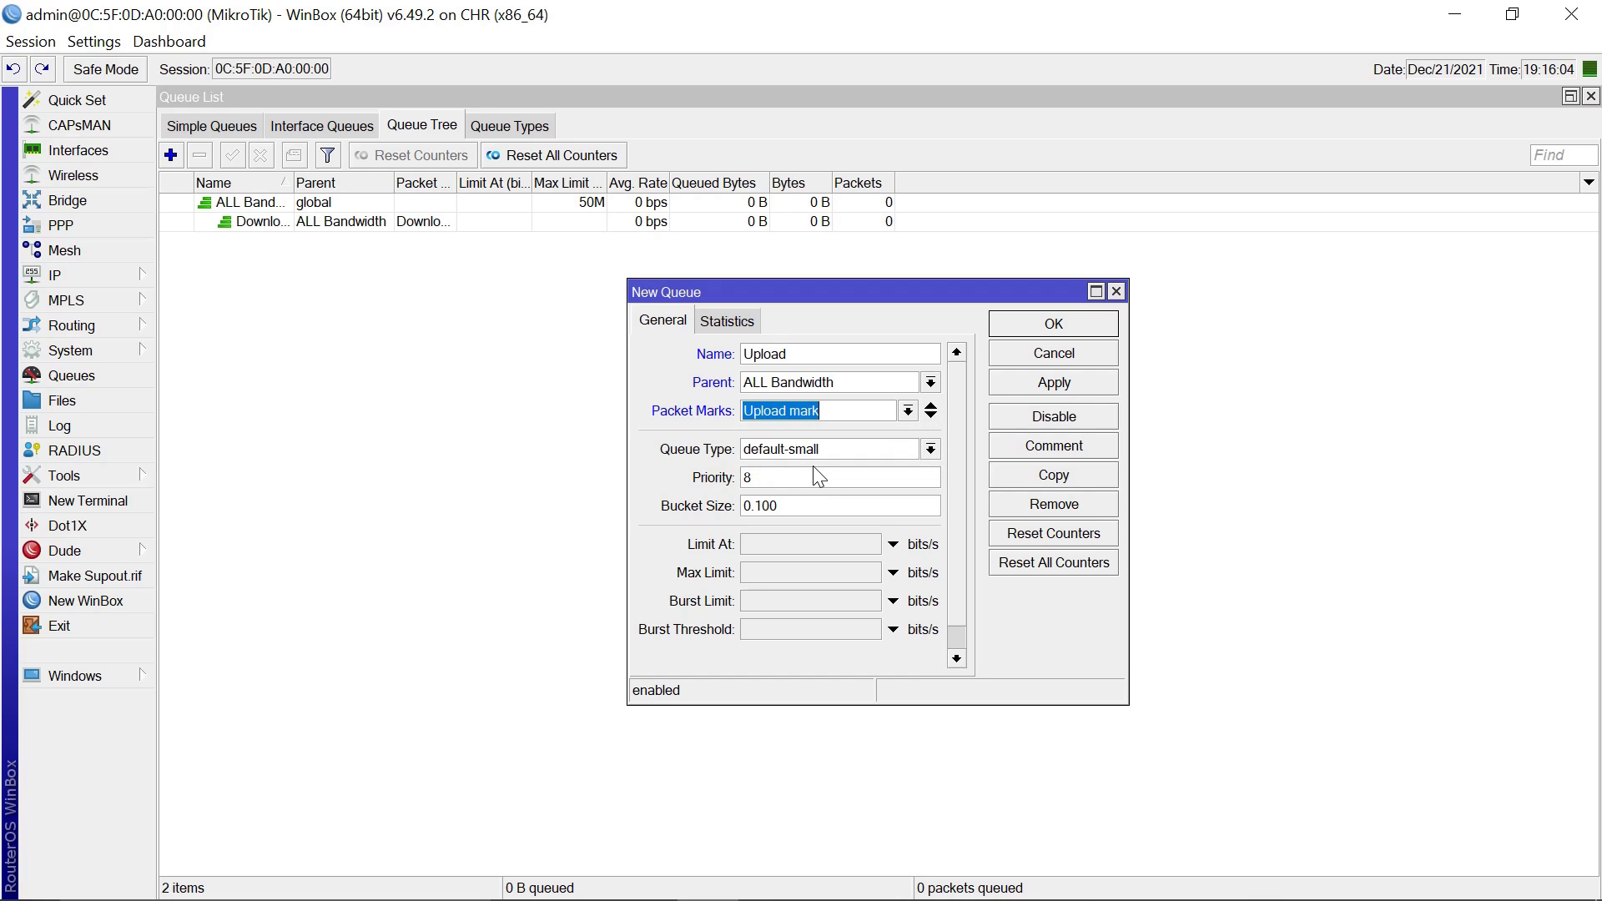
pyautogui.click(1069, 387)
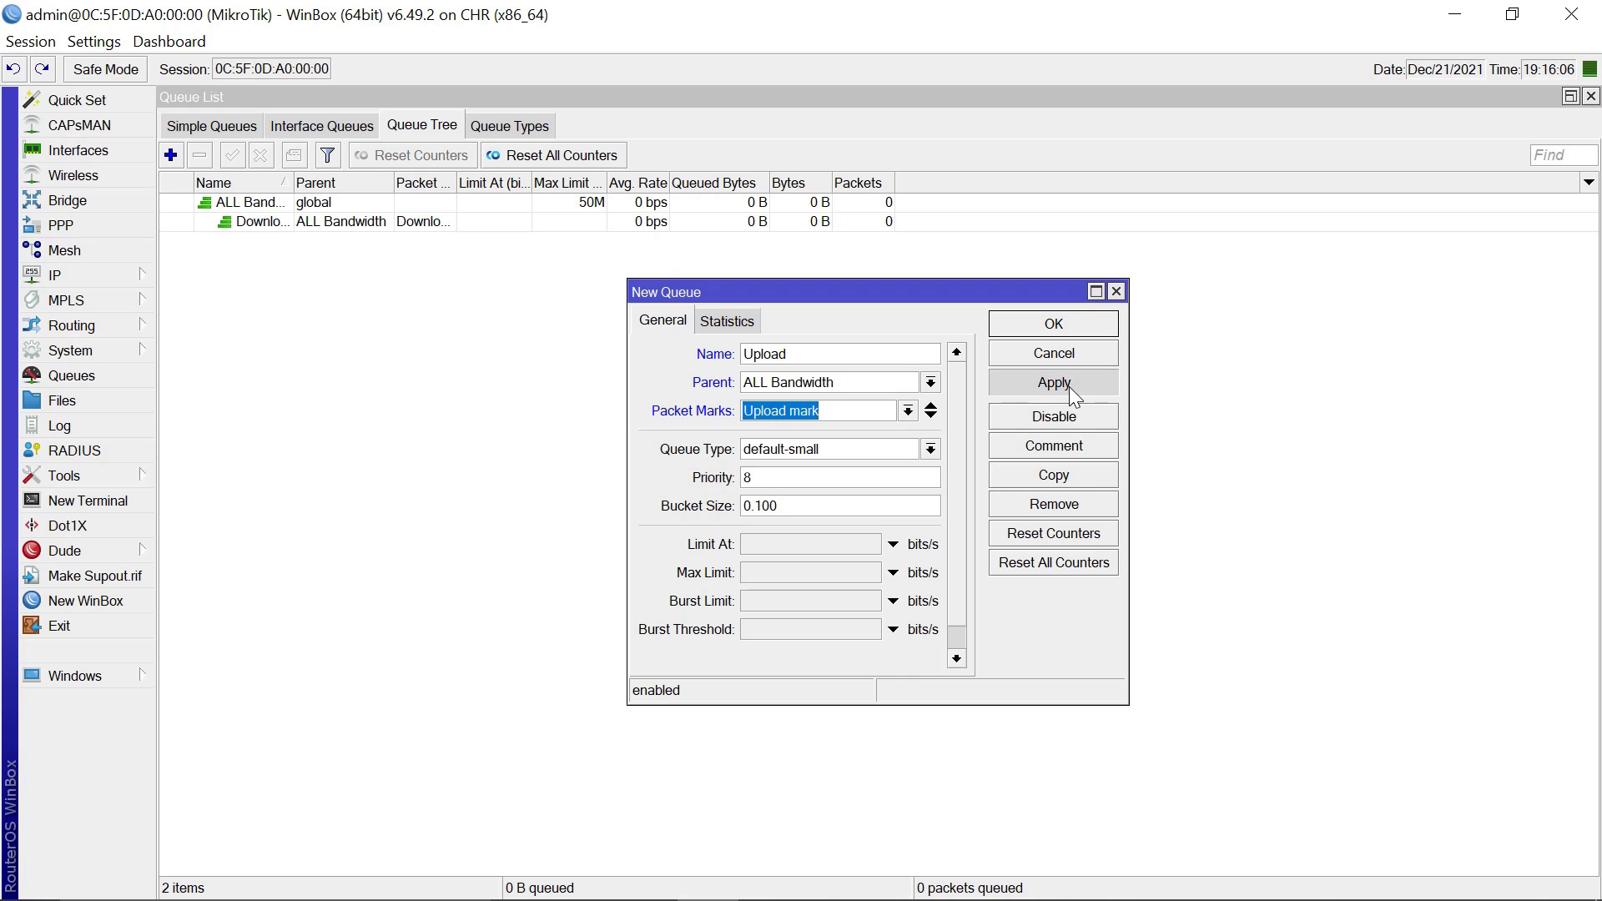
pyautogui.click(1062, 328)
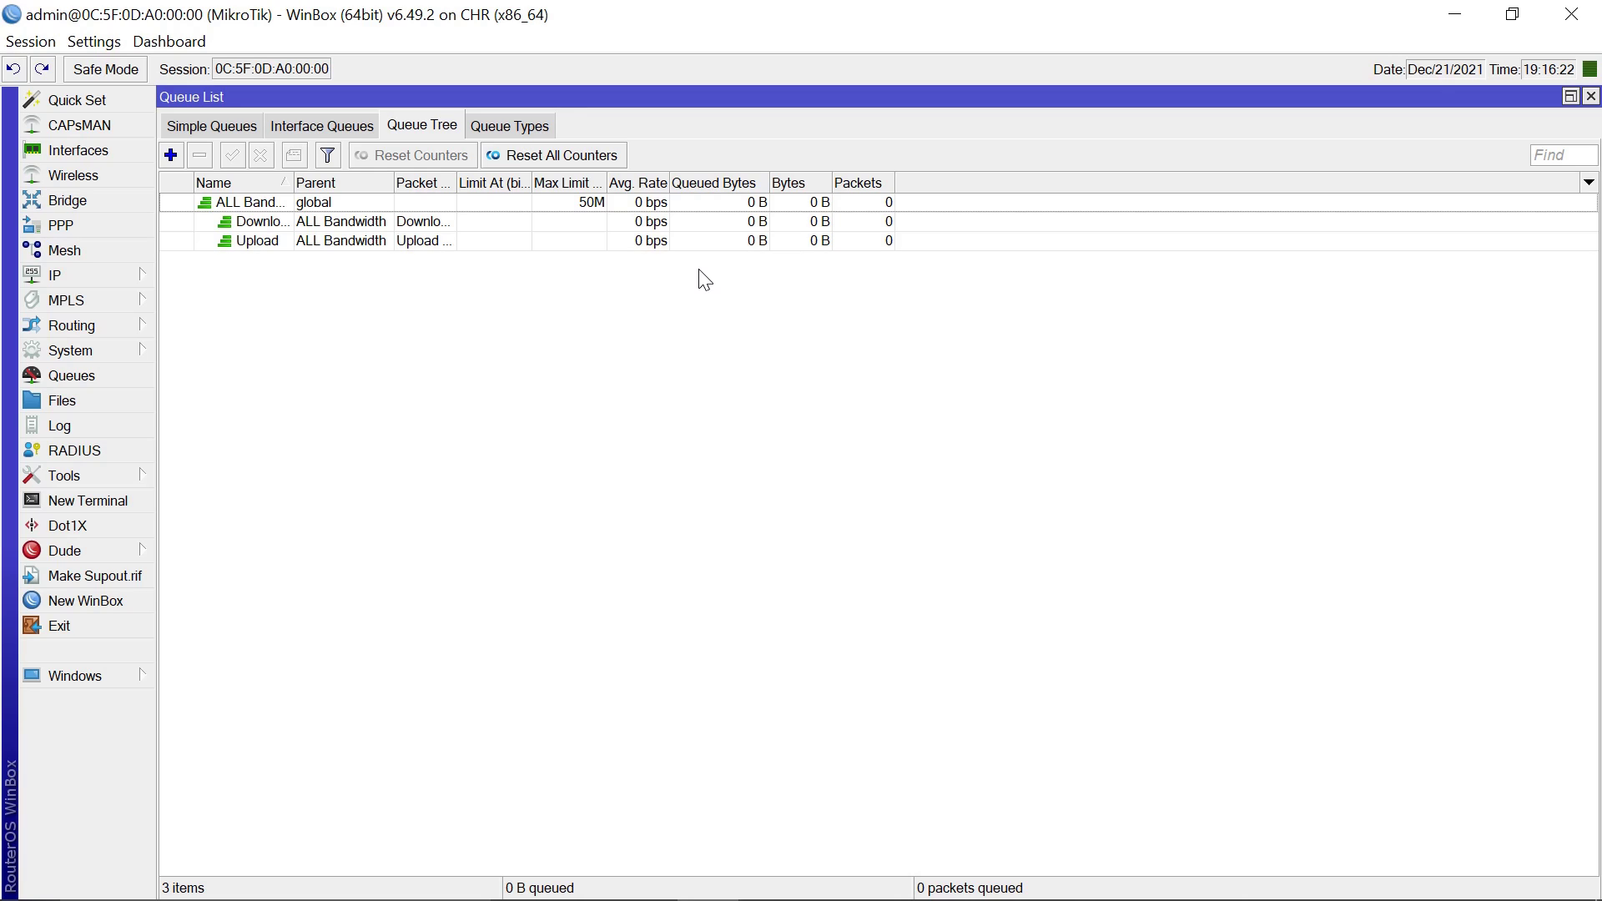
# - Widen the Name and Parent columns to confirm Download and Upload sit under ALL Bandwidth
pyautogui.click(587, 206)
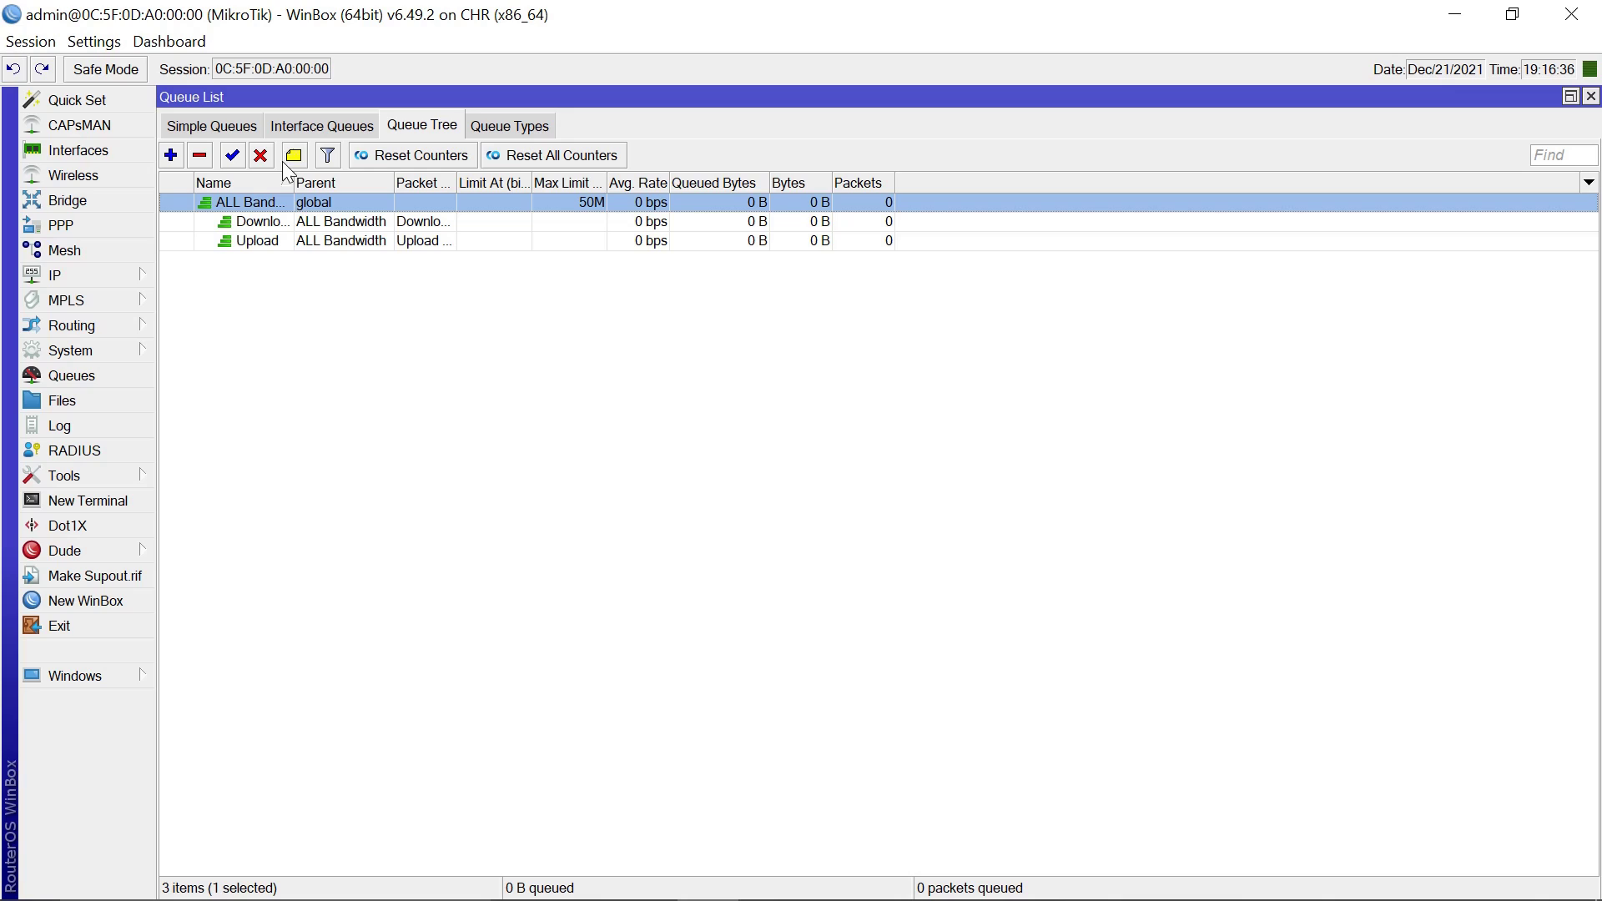
pyautogui.moveTo(301, 183); pyautogui.dragTo(352, 185)
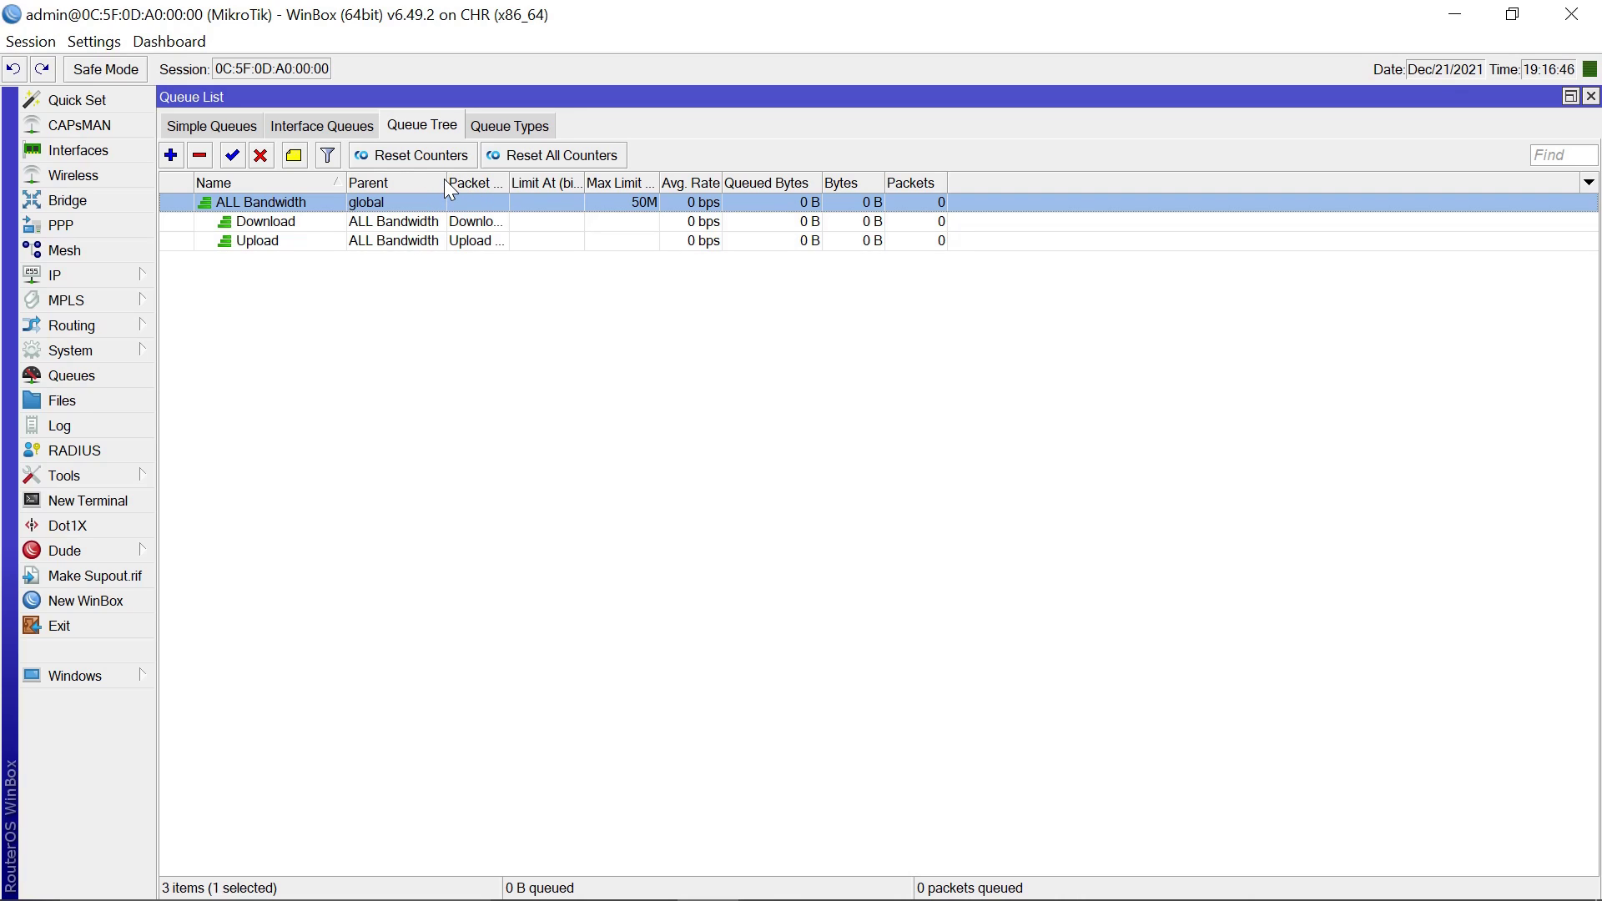
pyautogui.moveTo(445, 179)
pyautogui.mouseDown()
pyautogui.moveTo(613, 281)
pyautogui.moveTo(513, 286)
pyautogui.mouseUp()
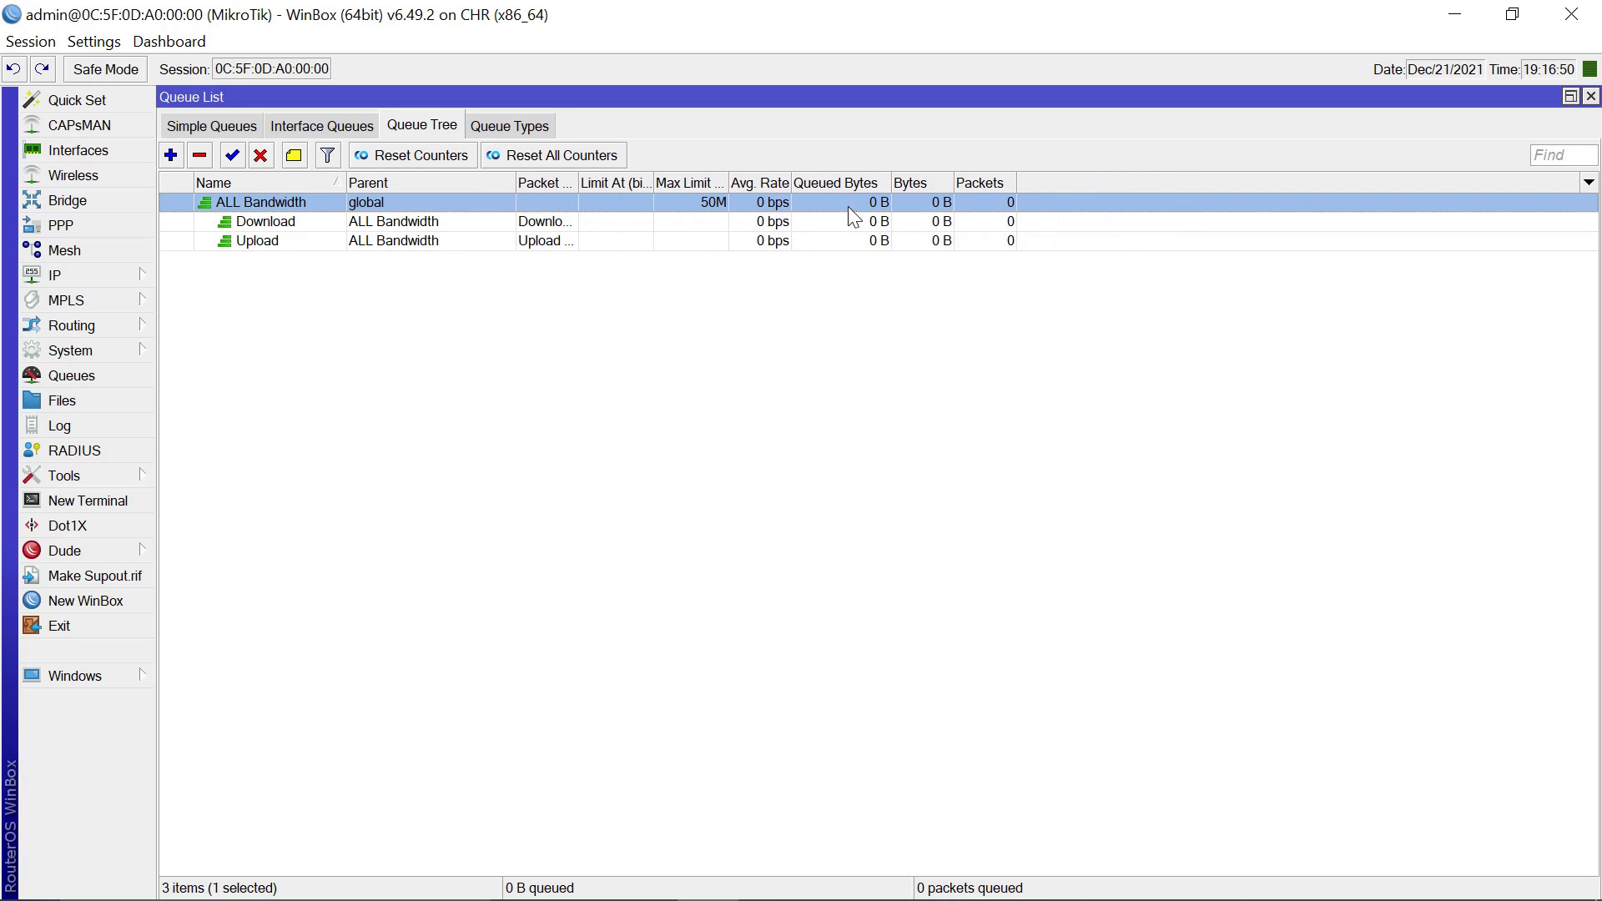
pyautogui.click(836, 228)
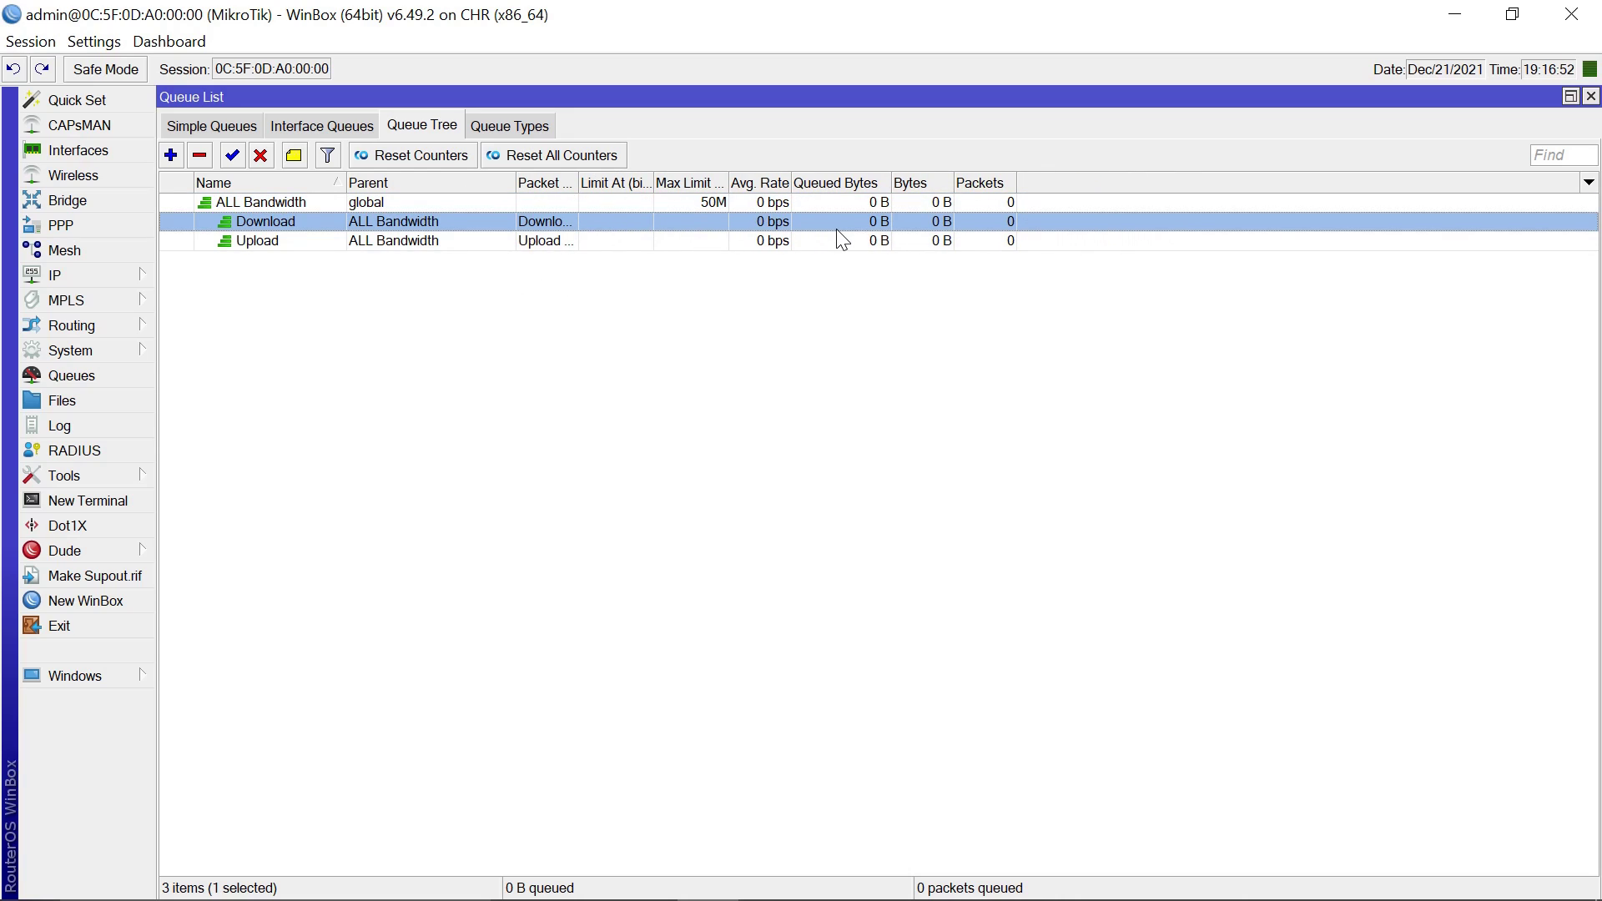